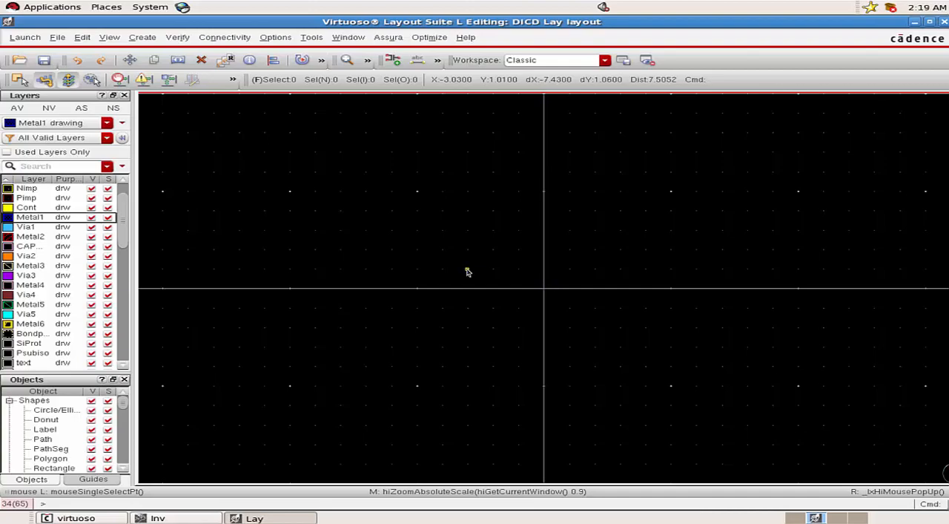
# Set the layout grid to minor spacing 0.1, major spacing 0.6, and X and Y snap spacing 0.01.
pyautogui.click(267, 38)
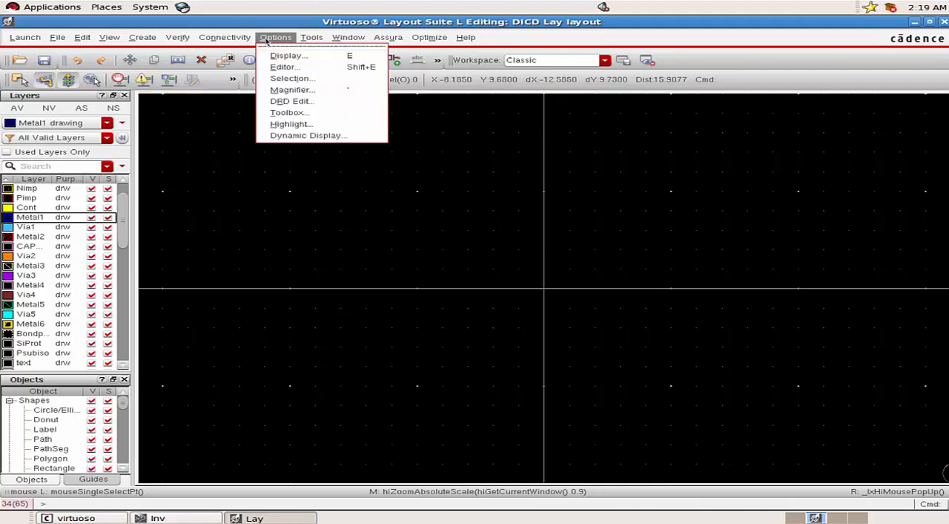
pyautogui.click(316, 57)
pyautogui.moveTo(377, 69); pyautogui.dragTo(471, 57)
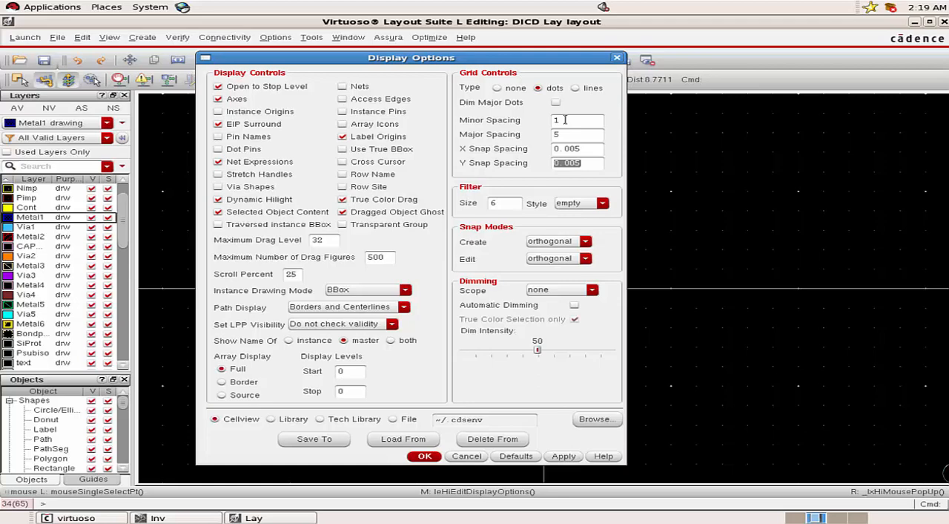
pyautogui.moveTo(565, 119); pyautogui.dragTo(549, 119)
pyautogui.write('0.1')
pyautogui.moveTo(563, 133); pyautogui.dragTo(552, 133)
pyautogui.write('0.6')
pyautogui.click(581, 149)
pyautogui.press('BackSpace')
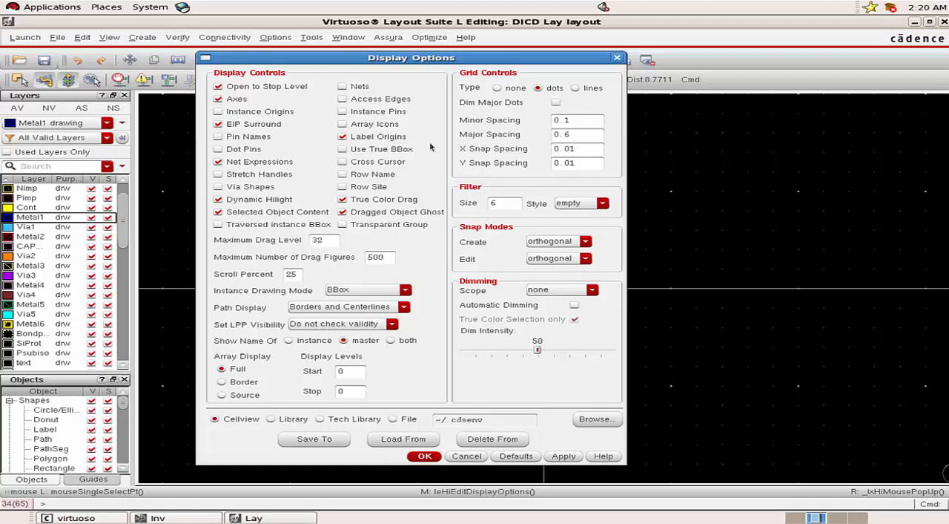
pyautogui.click(424, 456)
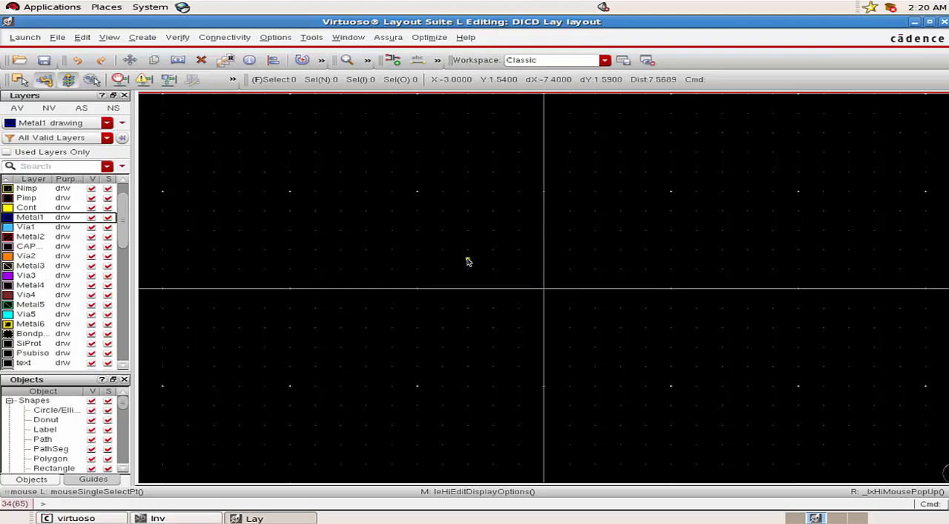
# Examine the grid up close and compare the drawing and pin entries of Metal1 in the layer list.
pyautogui.keyDown('ctrl'); pyautogui.scroll(1, 468, 261); pyautogui.keyUp('ctrl')
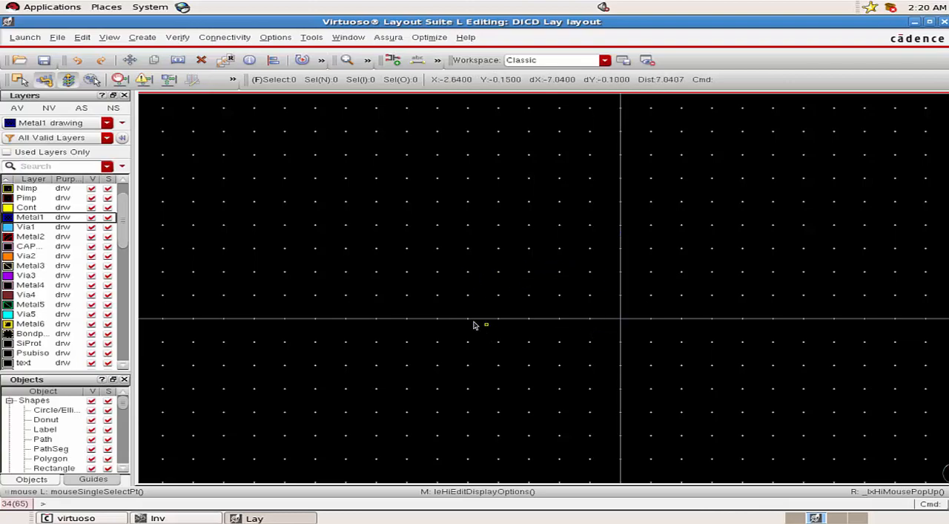
pyautogui.scroll(1, 438, 307)
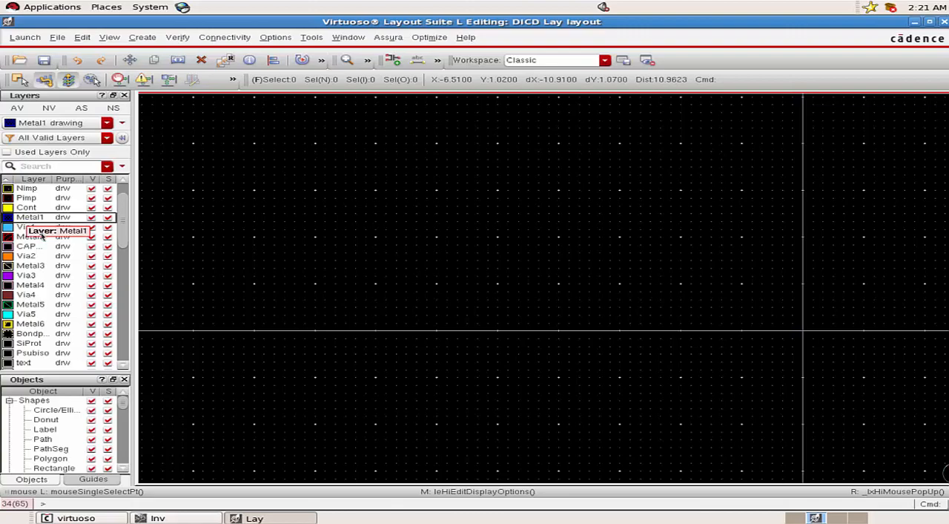
pyautogui.scroll(-1, 44, 248)
pyautogui.scroll(-2, 42, 282)
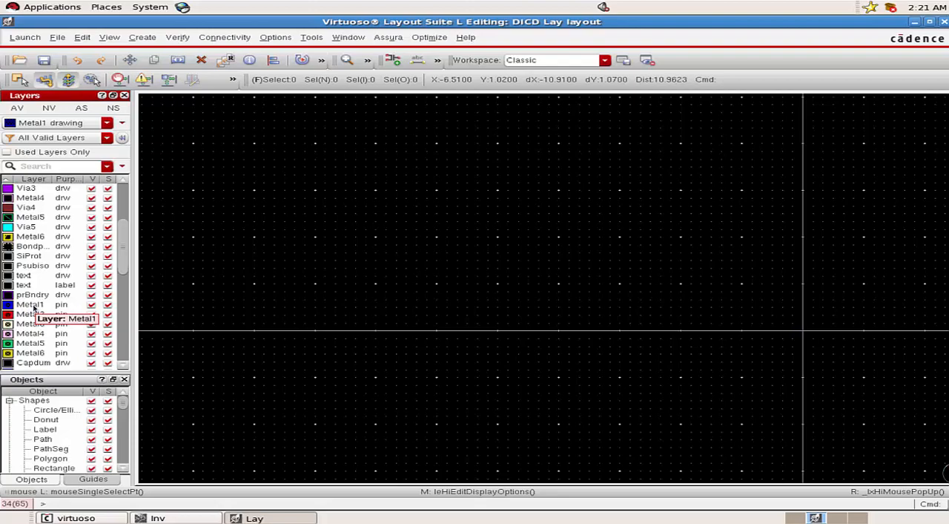
pyautogui.scroll(4, 33, 308)
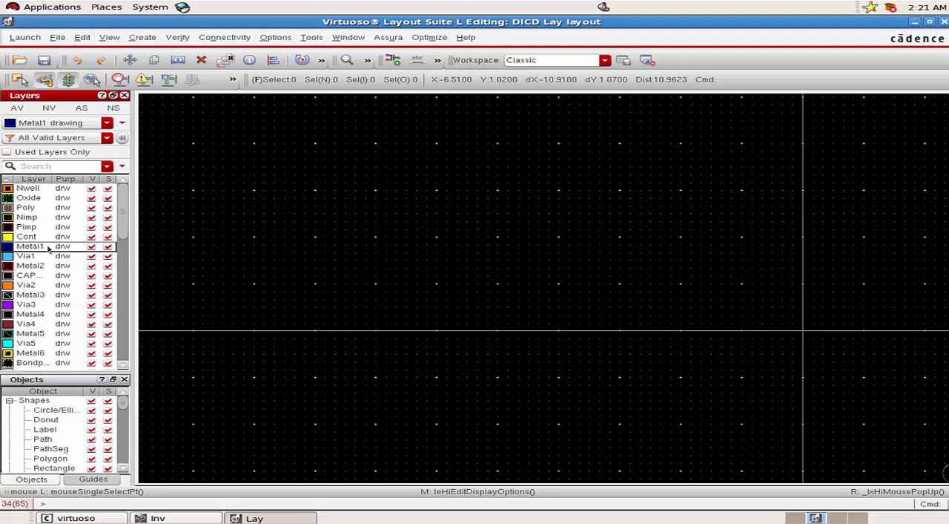
pyautogui.scroll(-3, 62, 256)
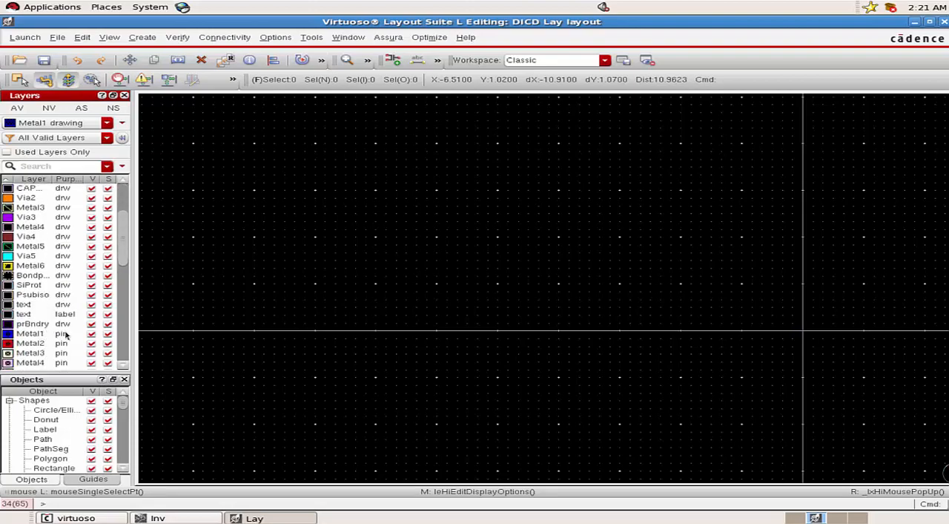
pyautogui.scroll(3, 65, 335)
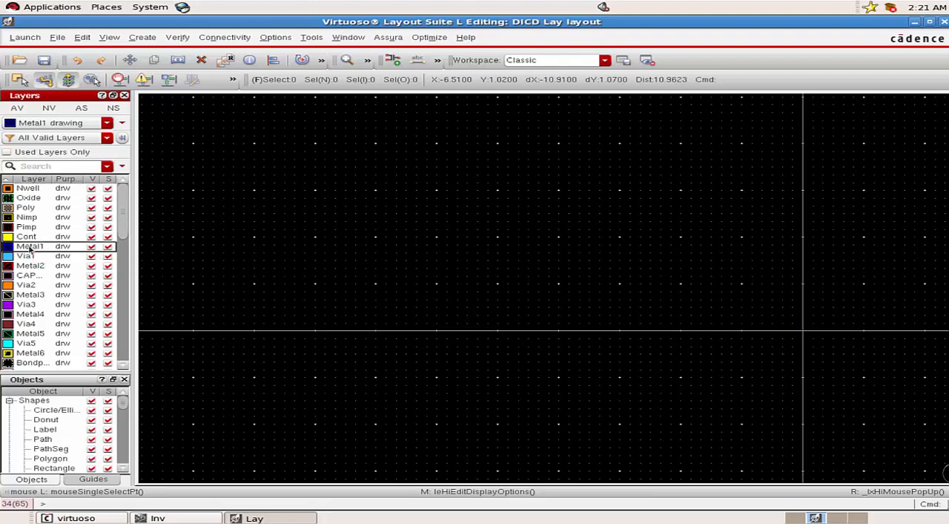
pyautogui.click(150, 39)
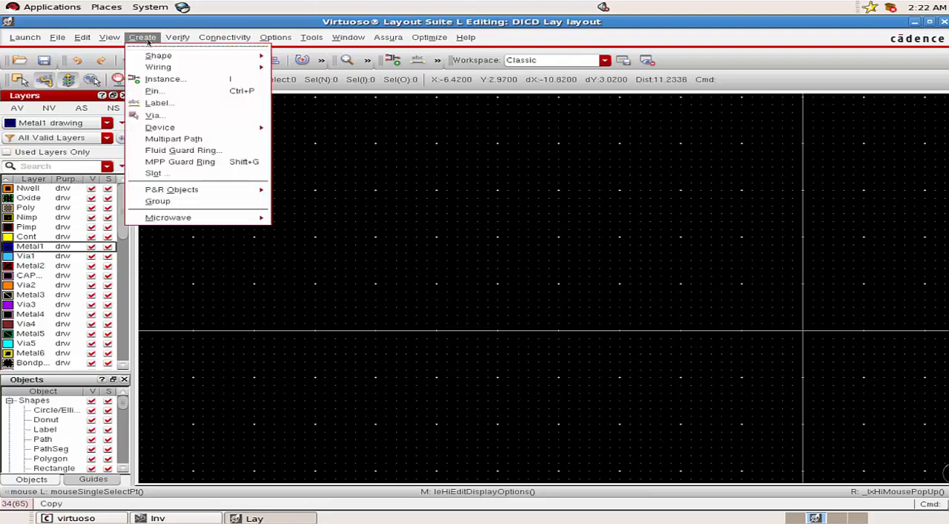
pyautogui.moveTo(153, 61)
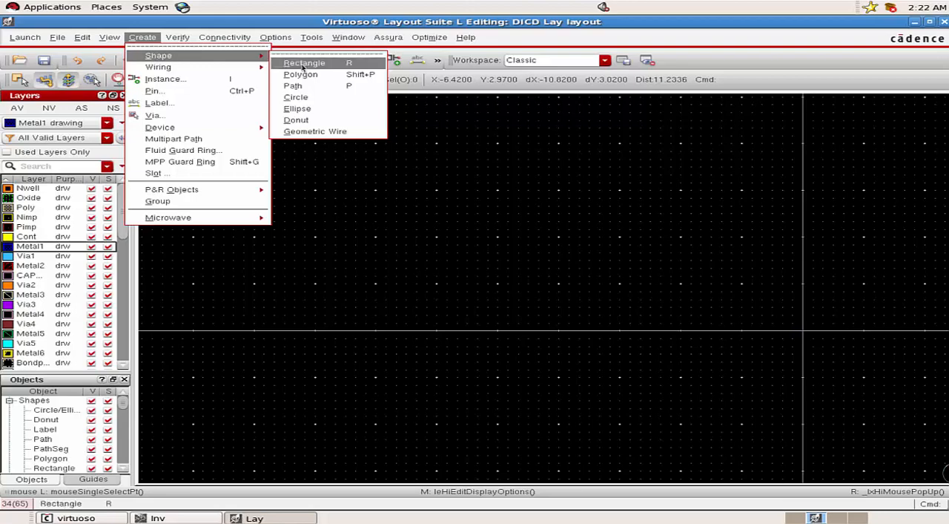
pyautogui.click(351, 64)
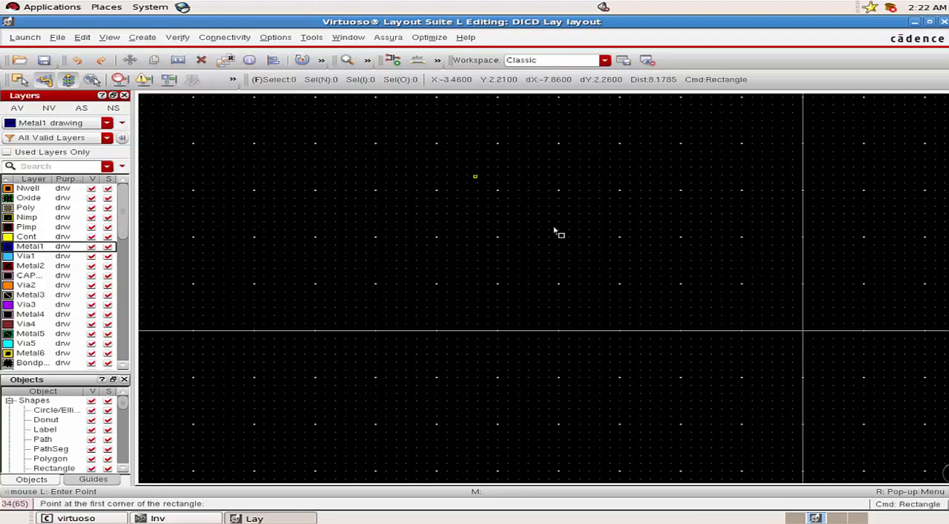
pyautogui.click(559, 284)
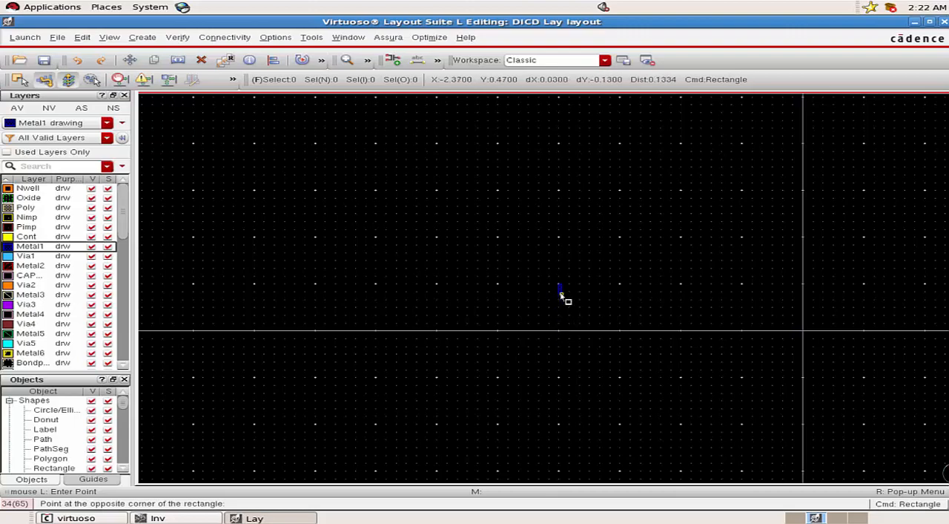
pyautogui.keyDown('ctrl'); pyautogui.scroll(1, 561, 297); pyautogui.keyUp('ctrl')
pyautogui.keyDown('ctrl'); pyautogui.scroll(1, 561, 296); pyautogui.keyUp('ctrl')
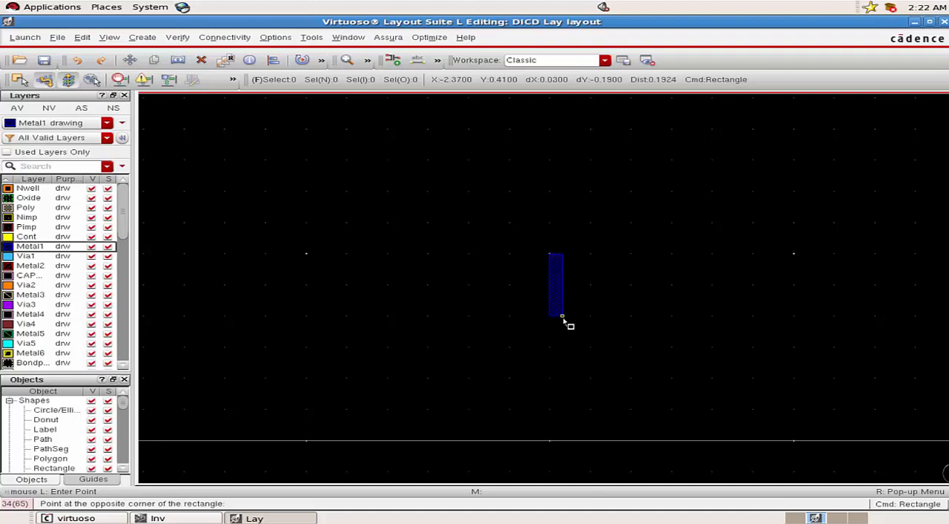
pyautogui.keyDown('ctrl'); pyautogui.scroll(-1, 566, 328); pyautogui.keyUp('ctrl')
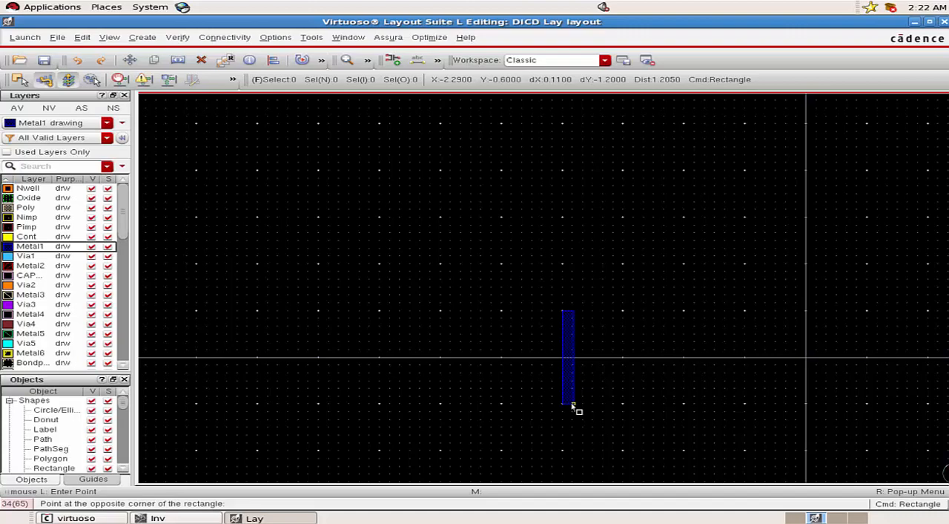
pyautogui.keyDown('ctrl'); pyautogui.scroll(2, 573, 405); pyautogui.keyUp('ctrl')
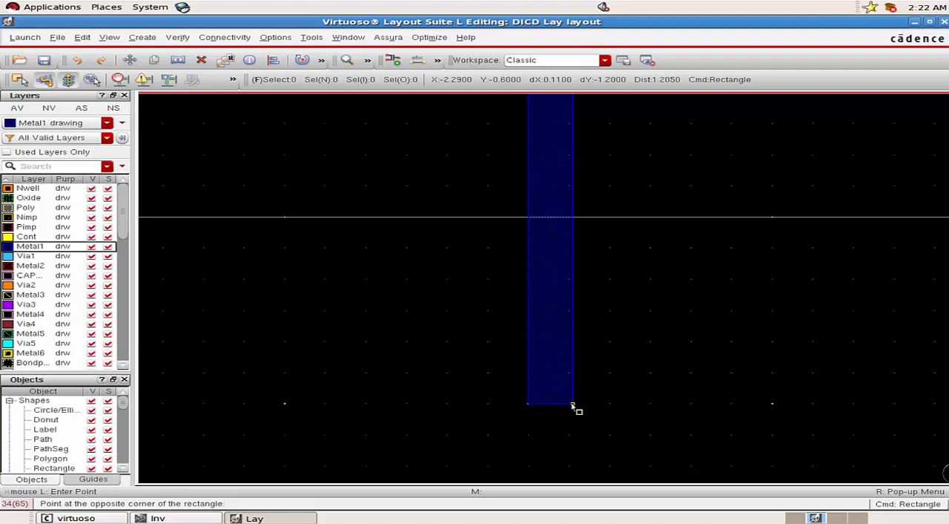
pyautogui.keyDown('ctrl'); pyautogui.scroll(-1, 573, 406); pyautogui.keyUp('ctrl')
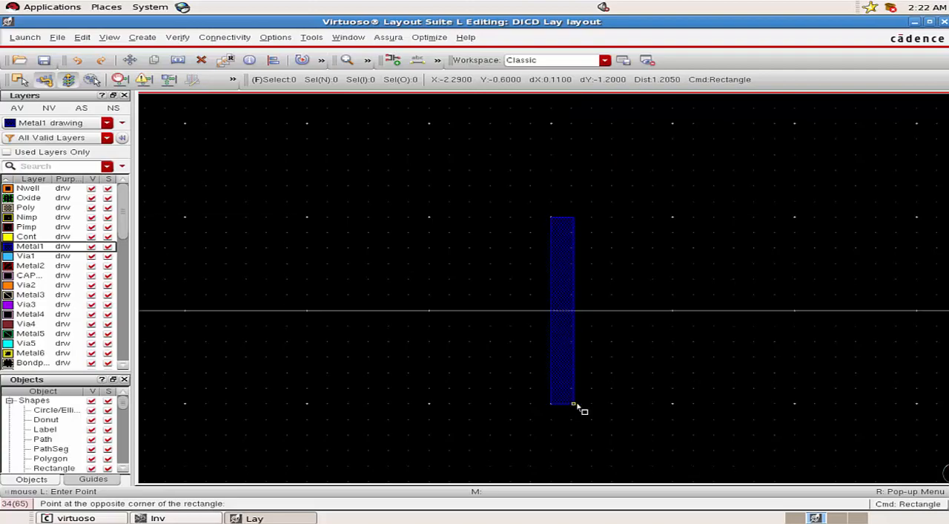
pyautogui.keyDown('ctrl'); pyautogui.scroll(-1, 615, 407); pyautogui.keyUp('ctrl')
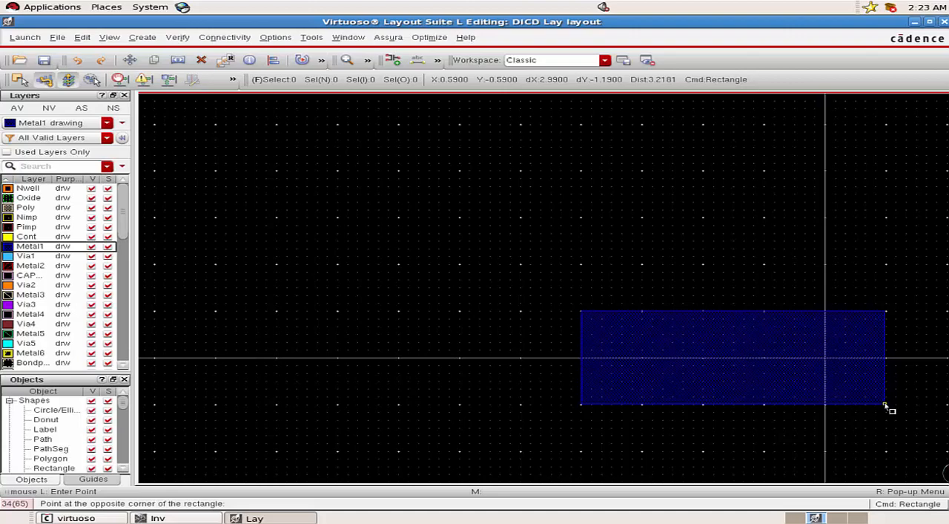
pyautogui.press('Escape')
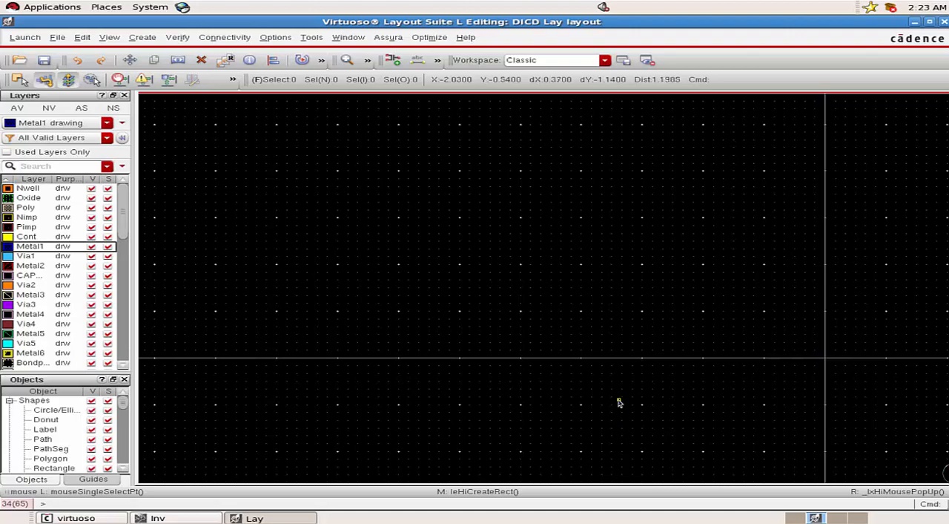
# Place a horizontal ruler 6 units long, from X -0.6, Y -0.6 to X 5.4.
pyautogui.press('k')
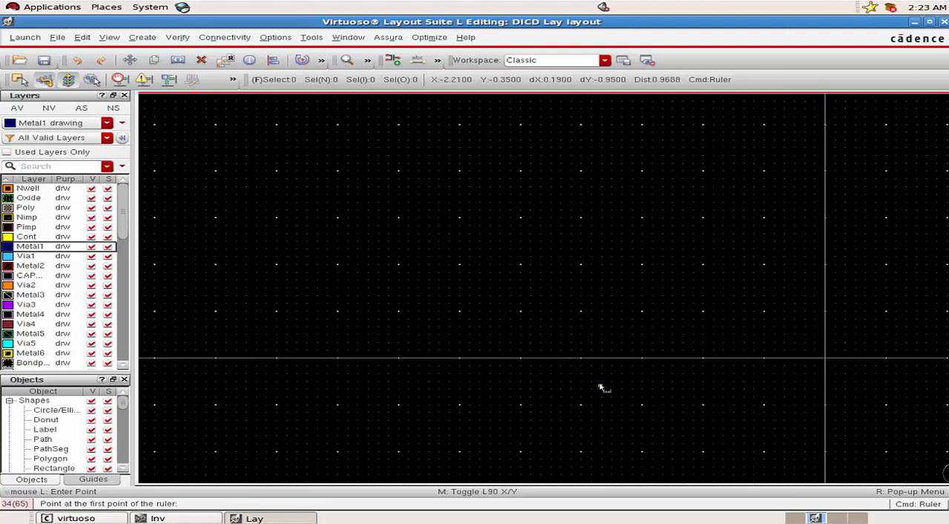
pyautogui.press('Right')
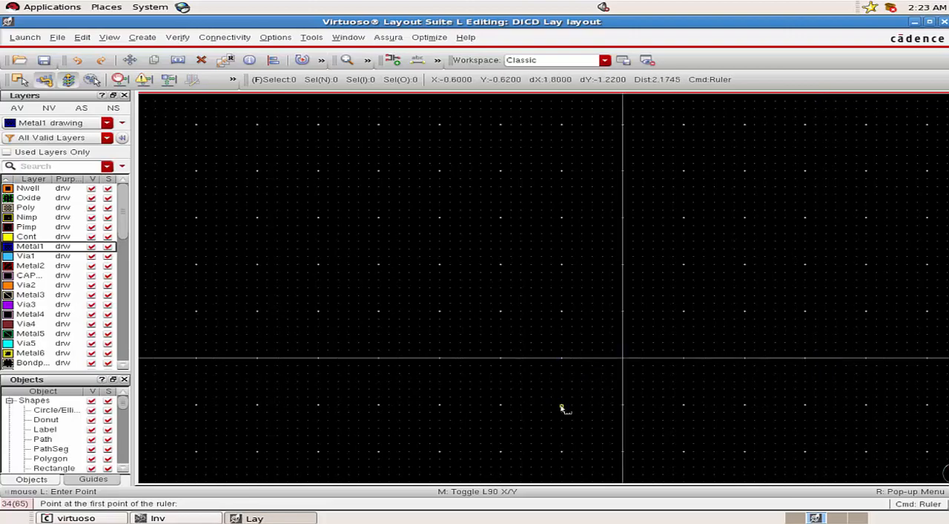
pyautogui.scroll(3, 562, 407)
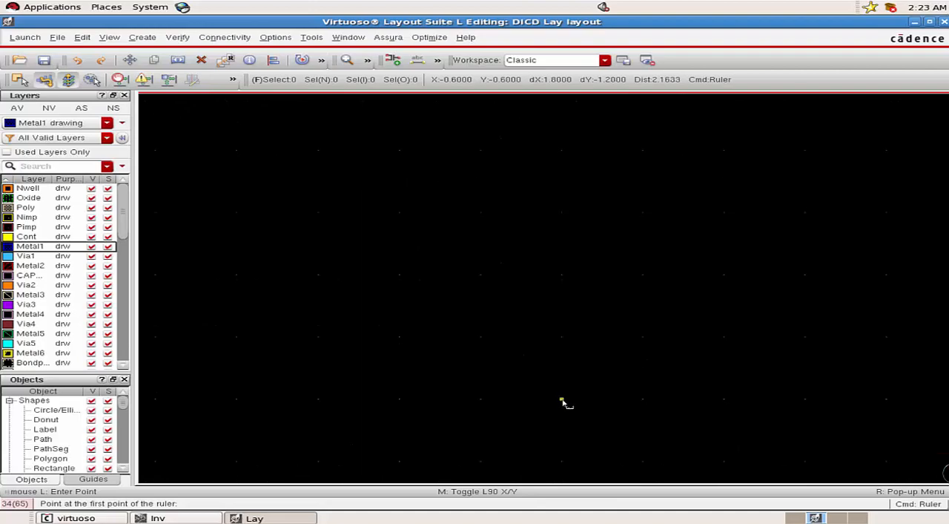
pyautogui.click(562, 402)
pyautogui.scroll(-2, 627, 408)
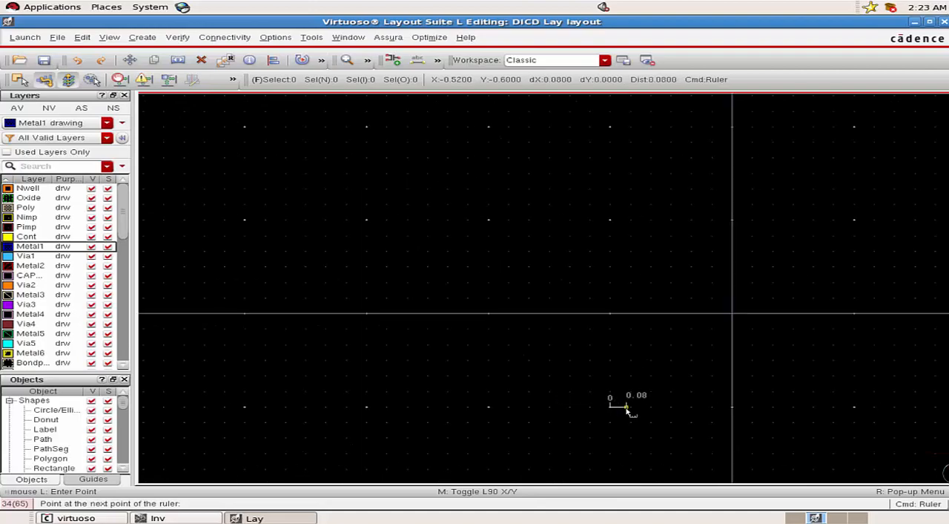
pyautogui.scroll(-1, 627, 408)
pyautogui.press('Right')
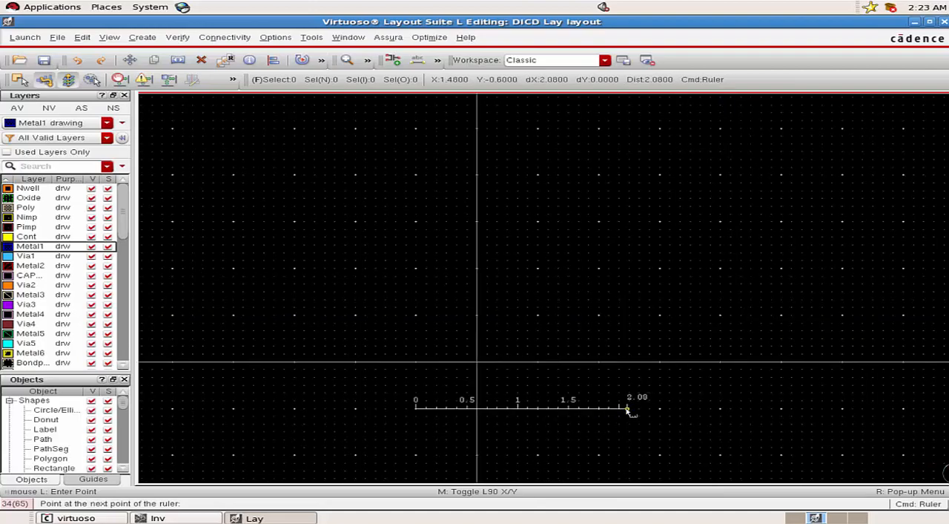
pyautogui.press('Right')
pyautogui.press('Right')
pyautogui.press('Right')
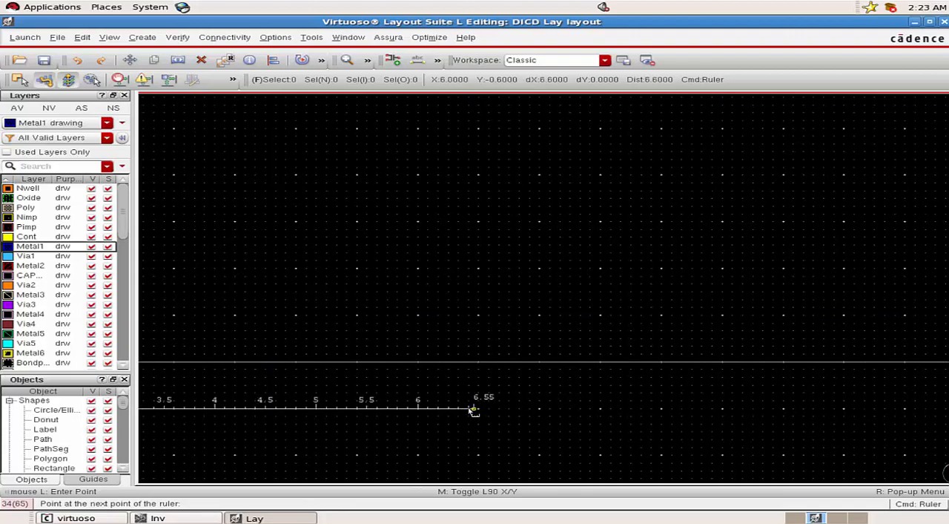
pyautogui.click(419, 408)
pyautogui.scroll(-2, 419, 408)
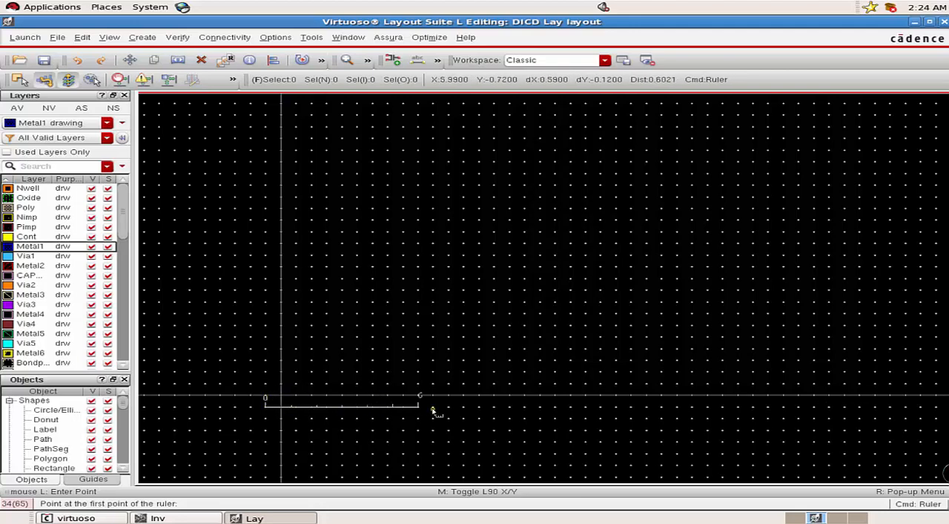
pyautogui.press('Escape')
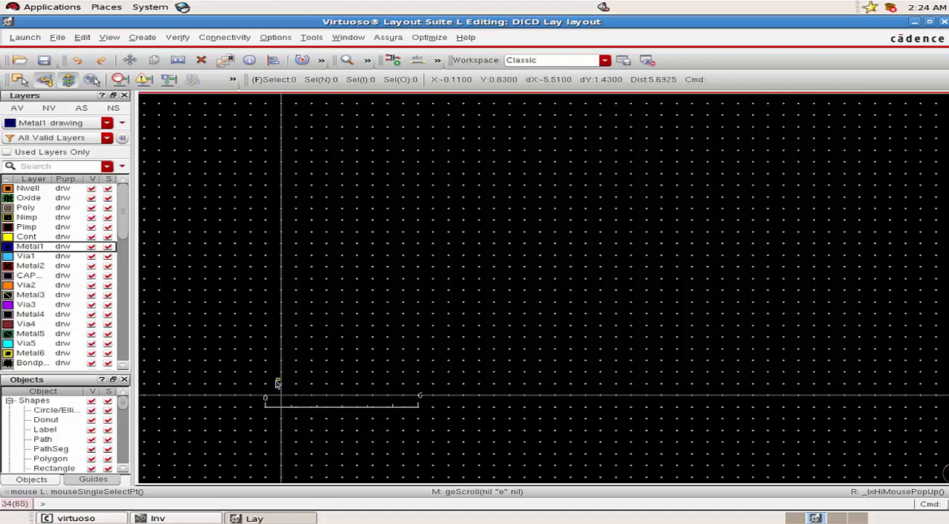
# Draw a Metal1 rectangle from X -0.6, Y 0.6 to X 5.4, Y -0.6 along the 6-unit ruler.
pyautogui.keyDown('ctrl'); pyautogui.scroll(5, 267, 383); pyautogui.keyUp('ctrl')
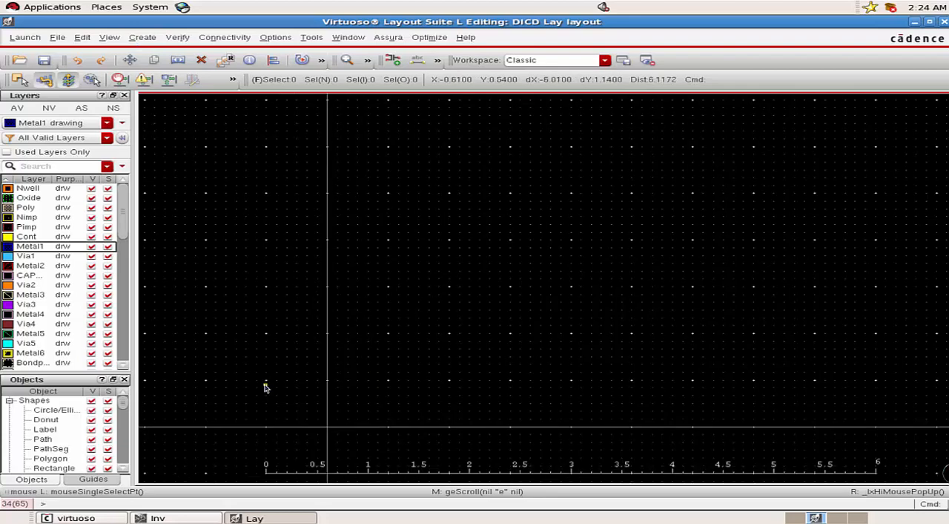
pyautogui.keyDown('ctrl'); pyautogui.scroll(5, 261, 383); pyautogui.keyUp('ctrl')
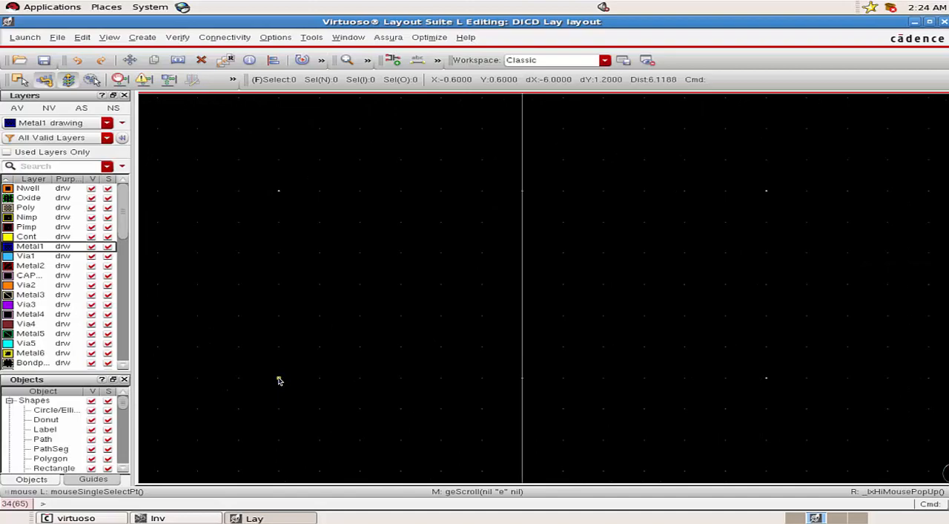
pyautogui.press('r')
pyautogui.click(279, 381)
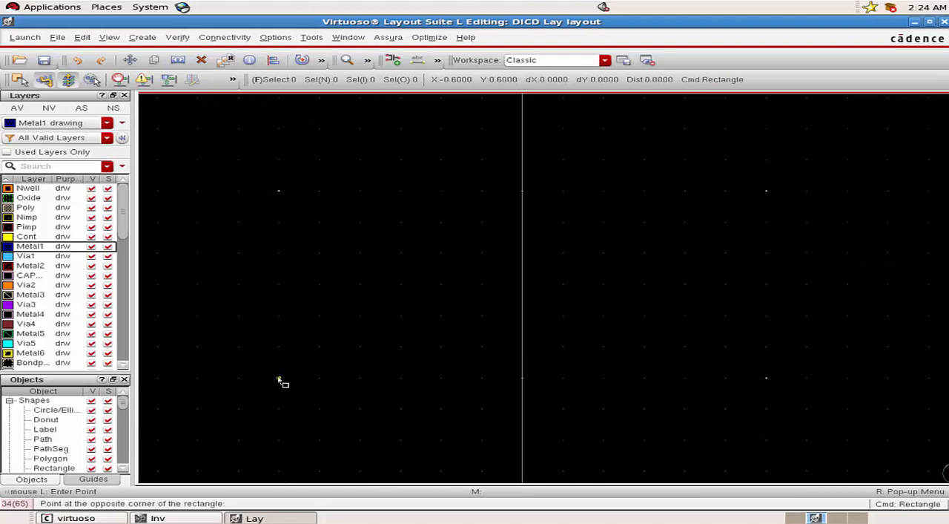
pyautogui.keyDown('ctrl'); pyautogui.scroll(-5, 284, 406); pyautogui.keyUp('ctrl')
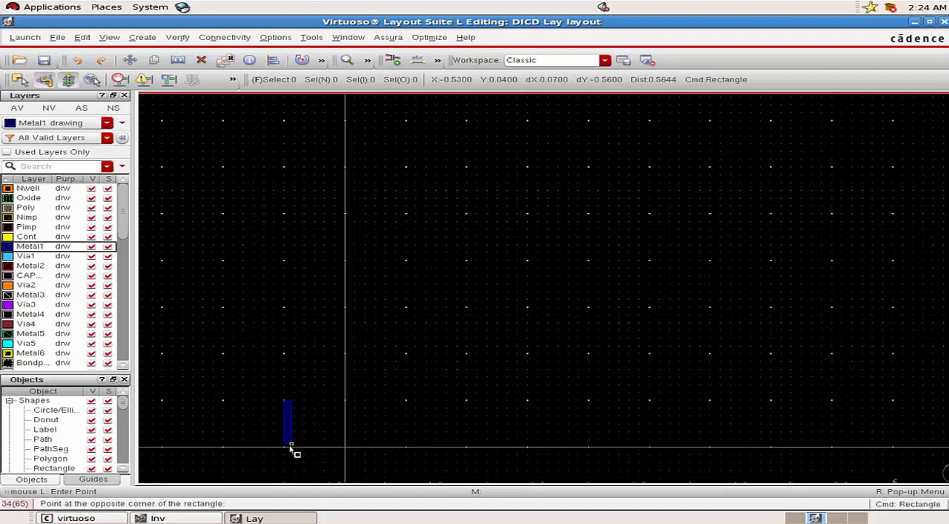
pyautogui.keyDown('ctrl'); pyautogui.scroll(-3, 292, 448); pyautogui.keyUp('ctrl')
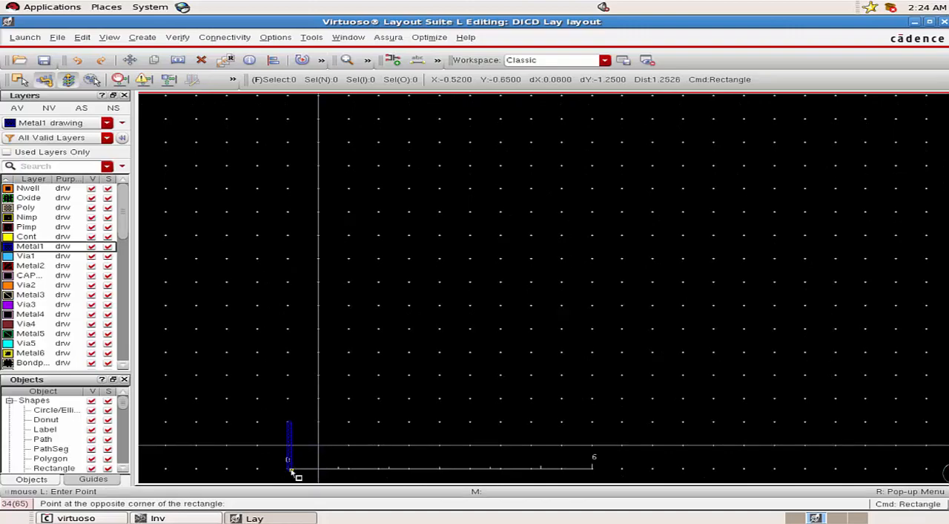
pyautogui.keyDown('ctrl'); pyautogui.scroll(5, 291, 469); pyautogui.keyUp('ctrl')
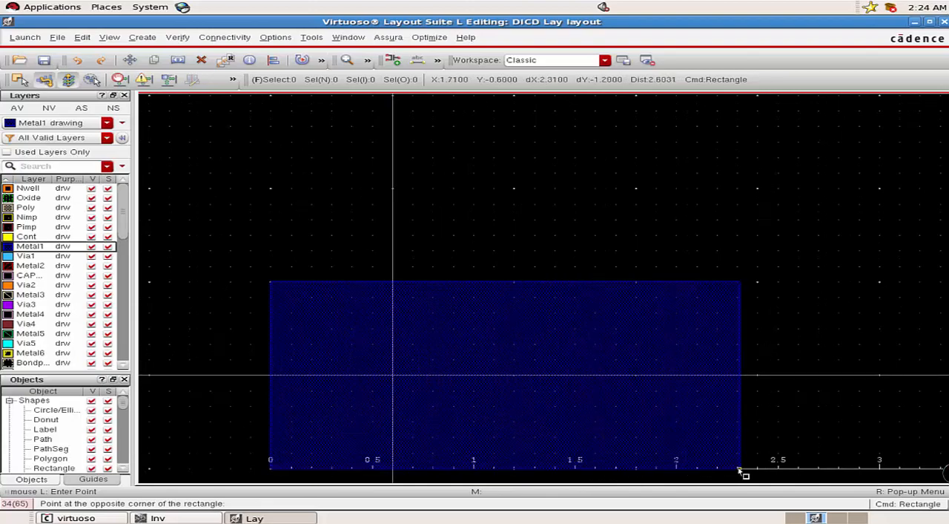
pyautogui.keyDown('ctrl'); pyautogui.scroll(-3, 741, 471); pyautogui.keyUp('ctrl')
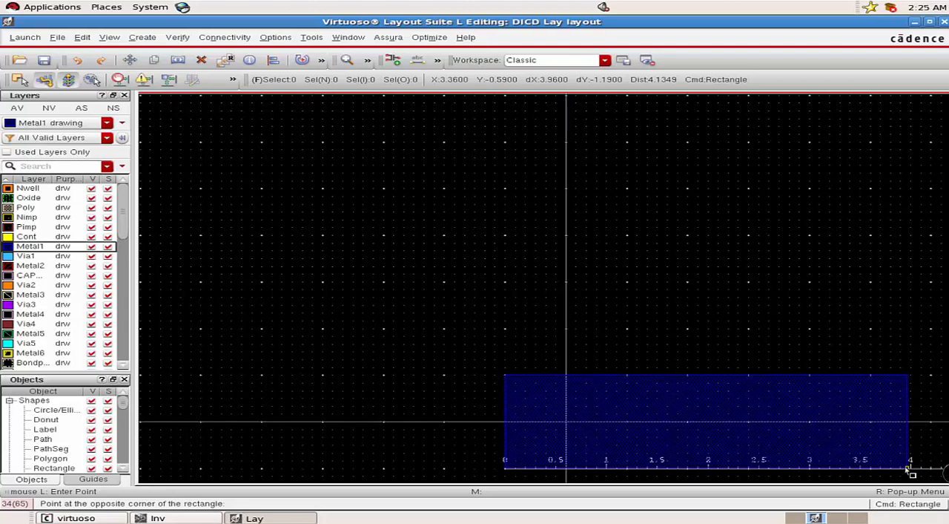
pyautogui.press('Right')
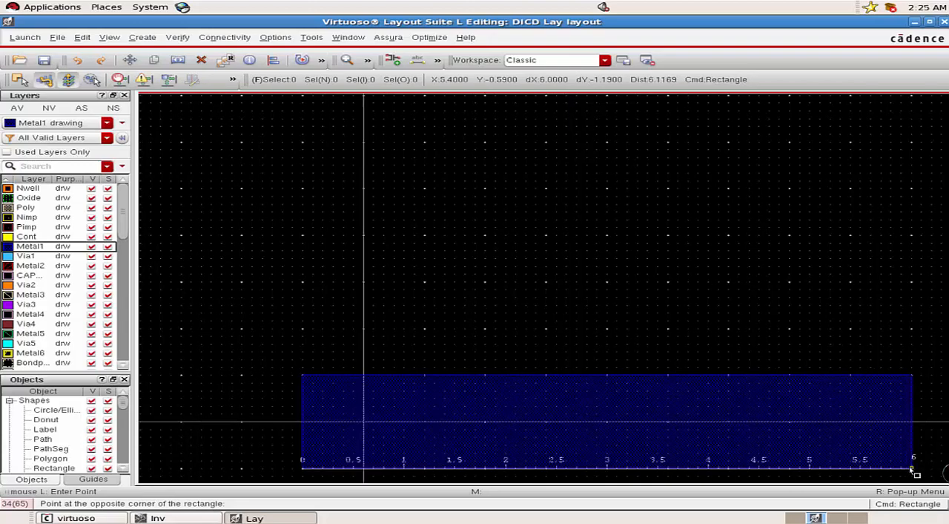
pyautogui.keyDown('ctrl'); pyautogui.scroll(2, 914, 470); pyautogui.keyUp('ctrl')
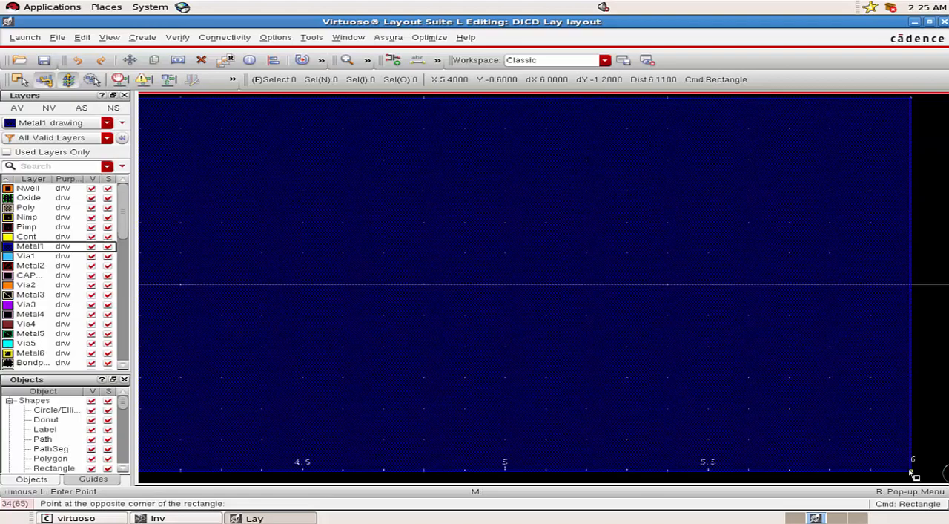
pyautogui.click(910, 471)
pyautogui.keyDown('ctrl'); pyautogui.scroll(-3, 913, 474); pyautogui.keyUp('ctrl')
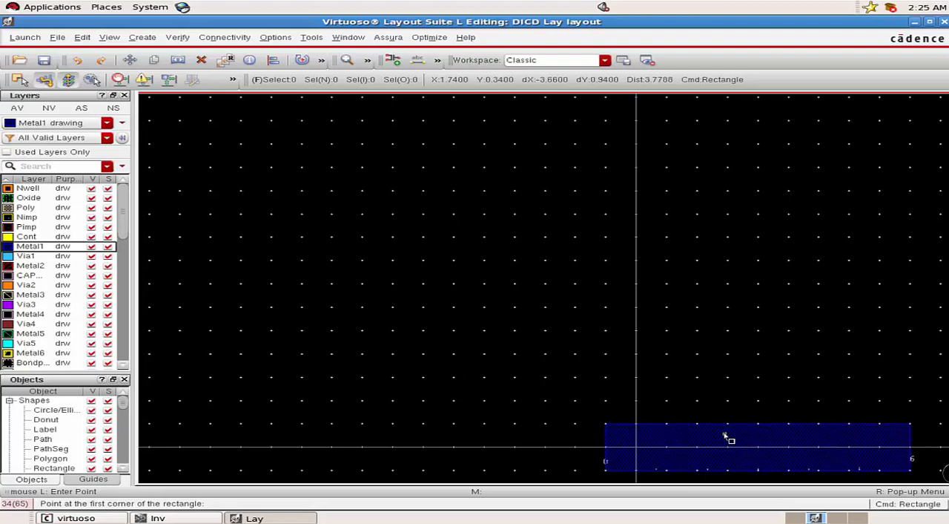
pyautogui.press('f')
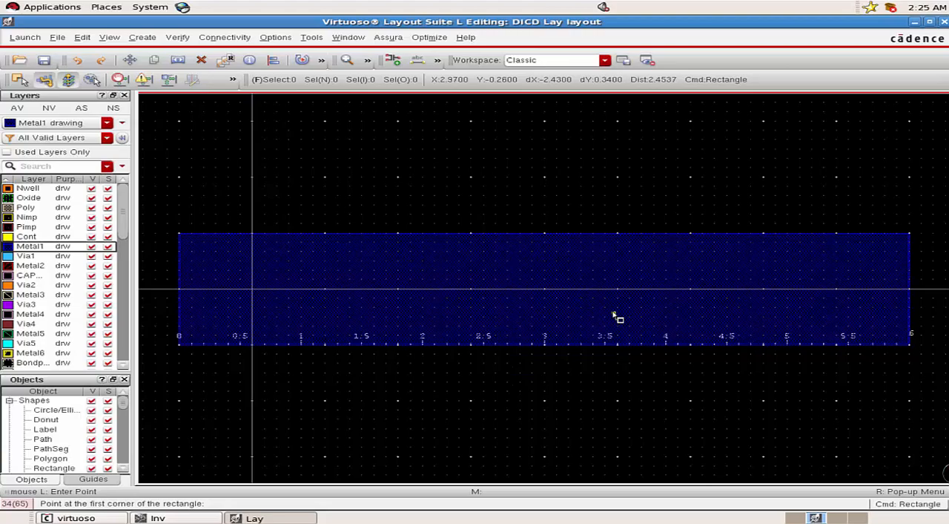
pyautogui.press('Escape')
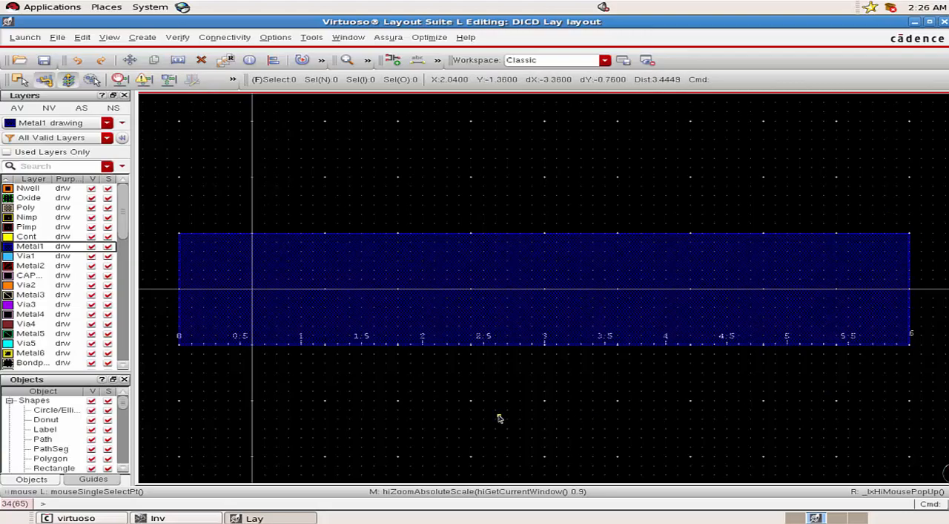
# Stretch the short edge of the Metal1 rectangle at the ruler's 6 mark inward by 1 unit to X 4.4.
pyautogui.click(380, 267)
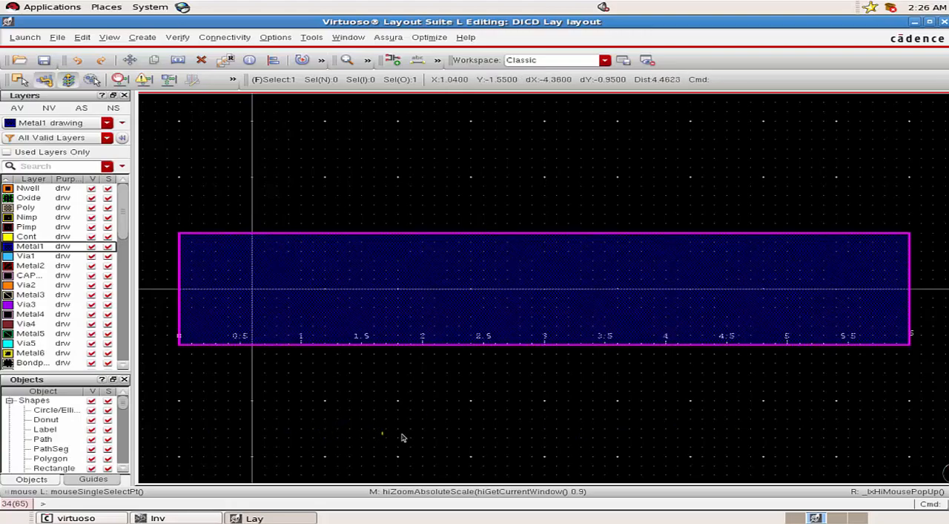
pyautogui.click(468, 439)
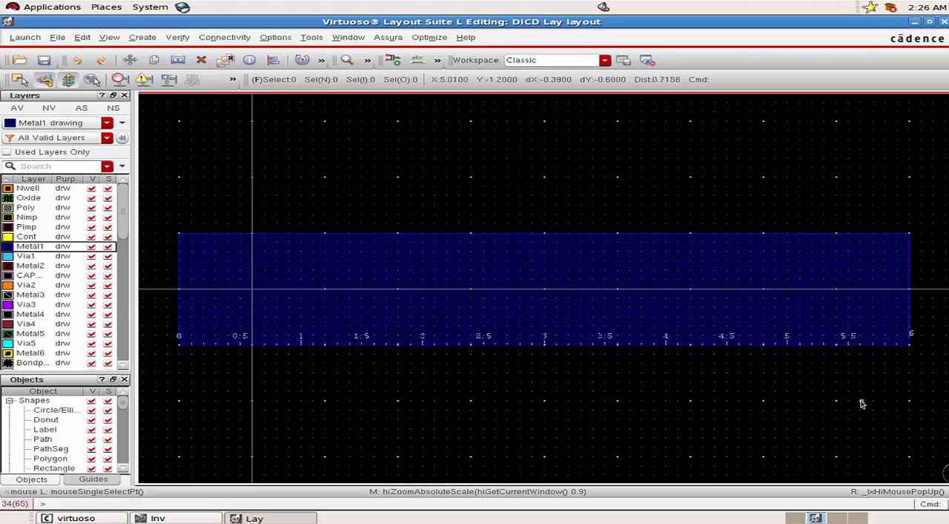
pyautogui.click(178, 60)
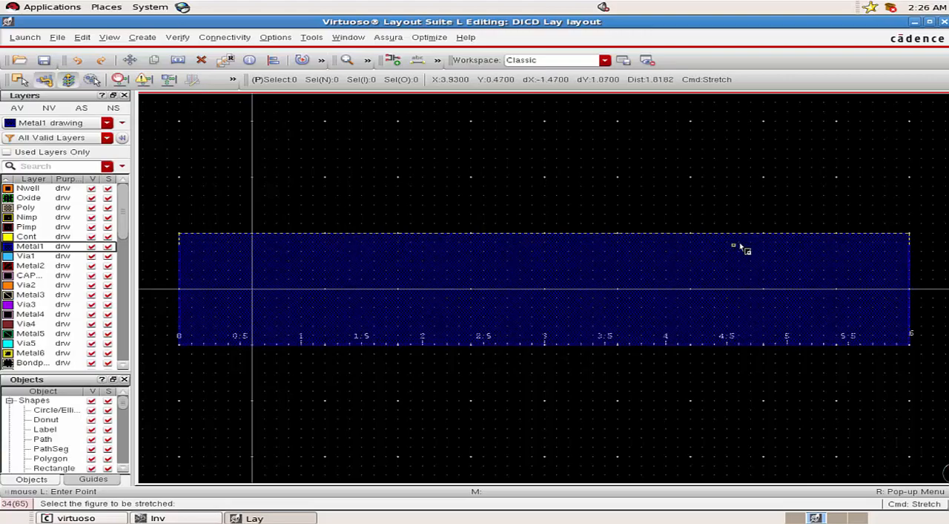
pyautogui.click(910, 269)
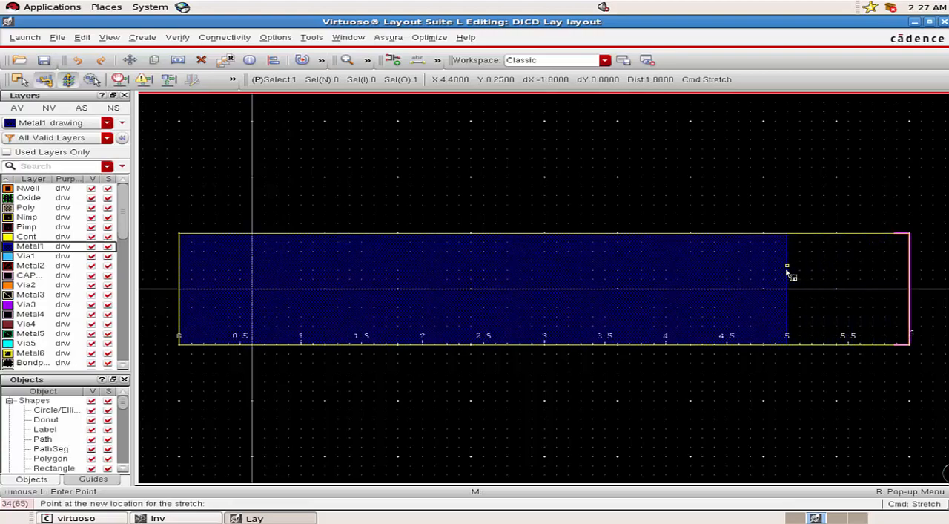
pyautogui.keyDown('ctrl'); pyautogui.scroll(2, 788, 274); pyautogui.keyUp('ctrl')
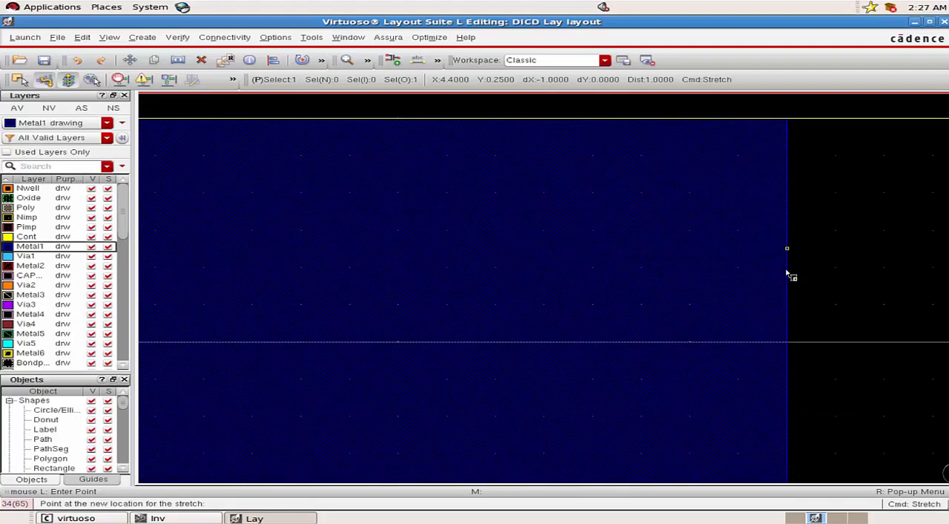
pyautogui.keyDown('ctrl'); pyautogui.scroll(-1, 788, 274); pyautogui.keyUp('ctrl')
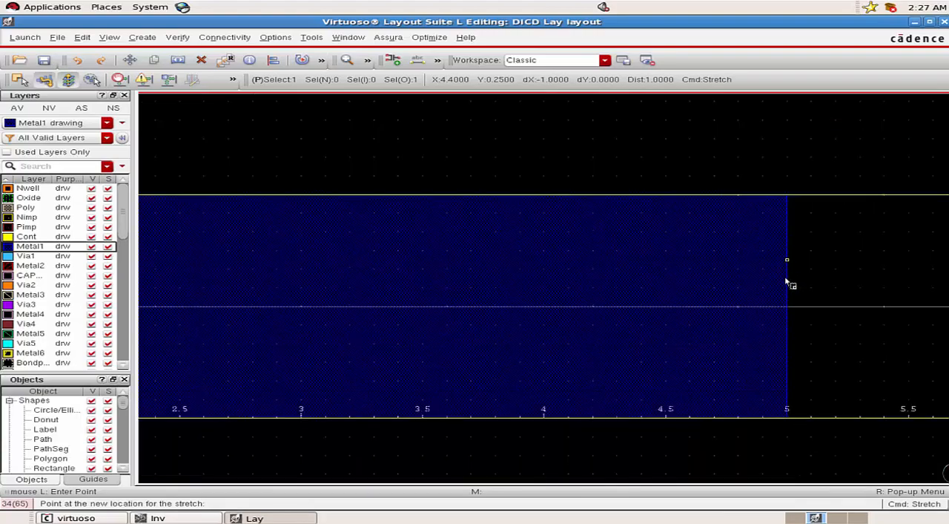
pyautogui.click(789, 386)
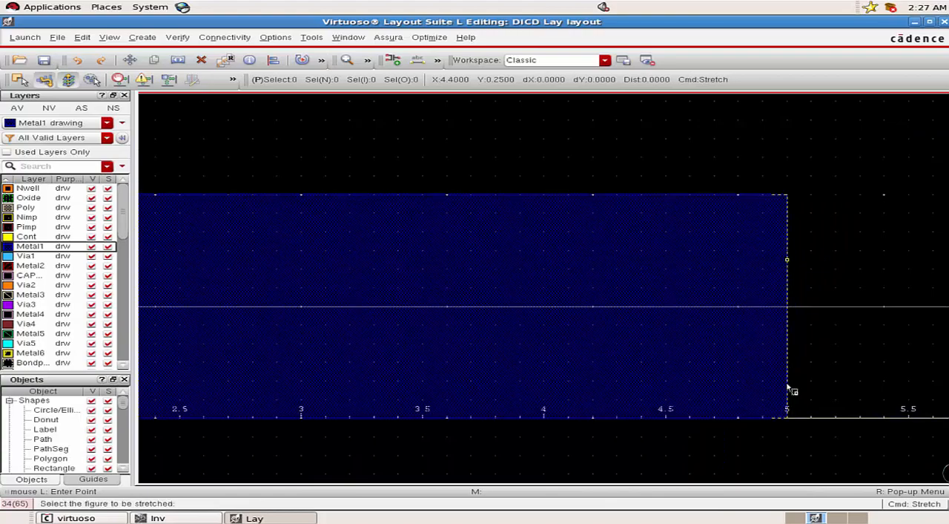
pyautogui.keyDown('ctrl'); pyautogui.scroll(-2, 791, 389); pyautogui.keyUp('ctrl')
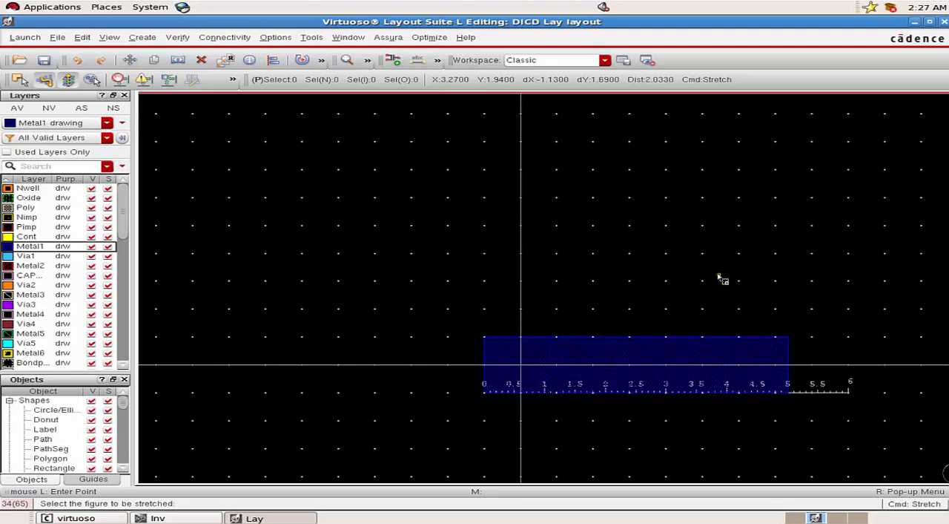
pyautogui.press('Escape')
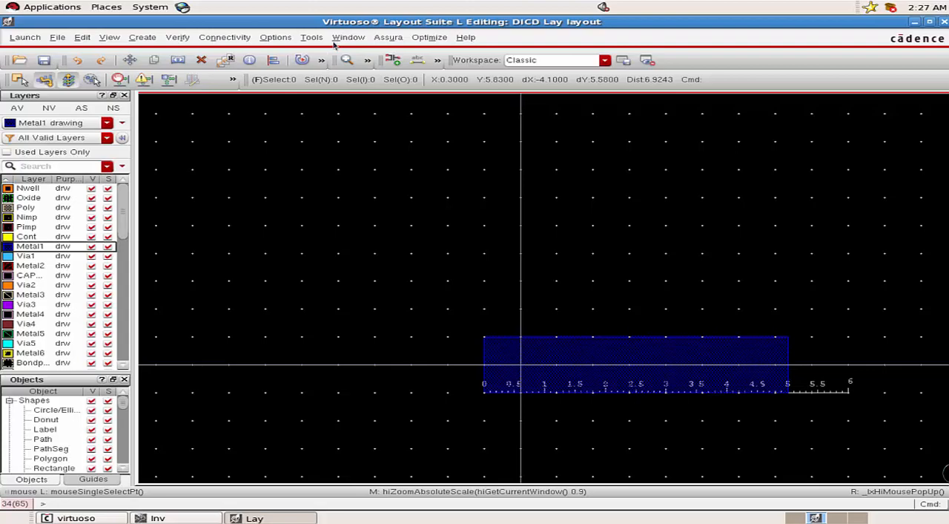
# Enable the Notify mode in the DRD options for design-rule feedback while editing.
pyautogui.click(278, 38)
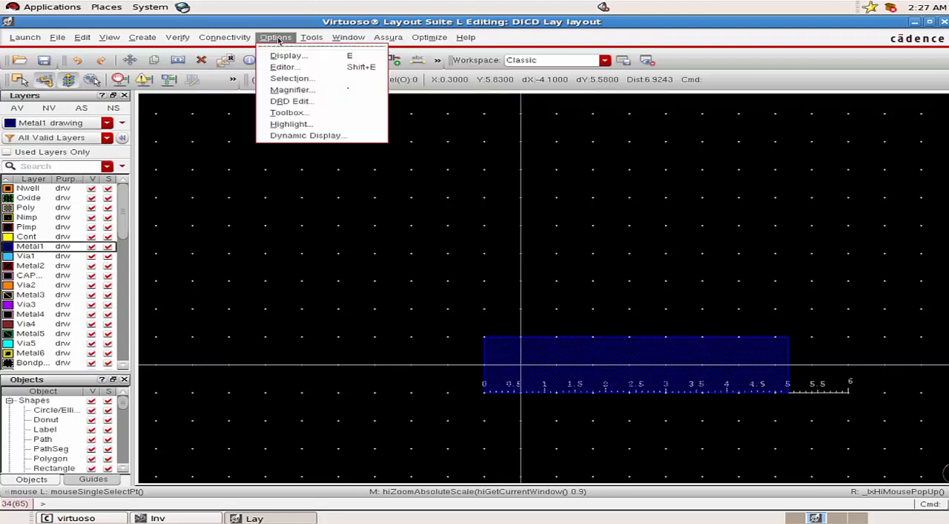
pyautogui.click(300, 104)
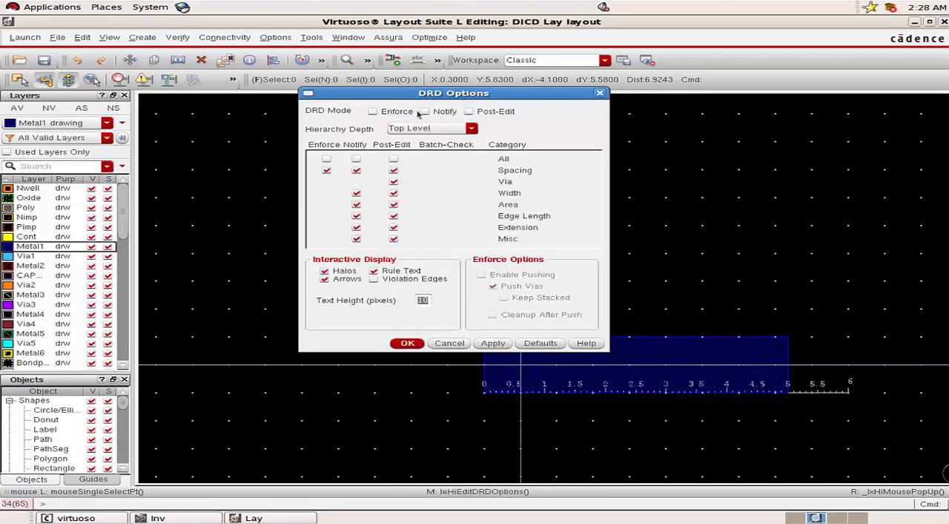
pyautogui.click(425, 111)
pyautogui.click(408, 343)
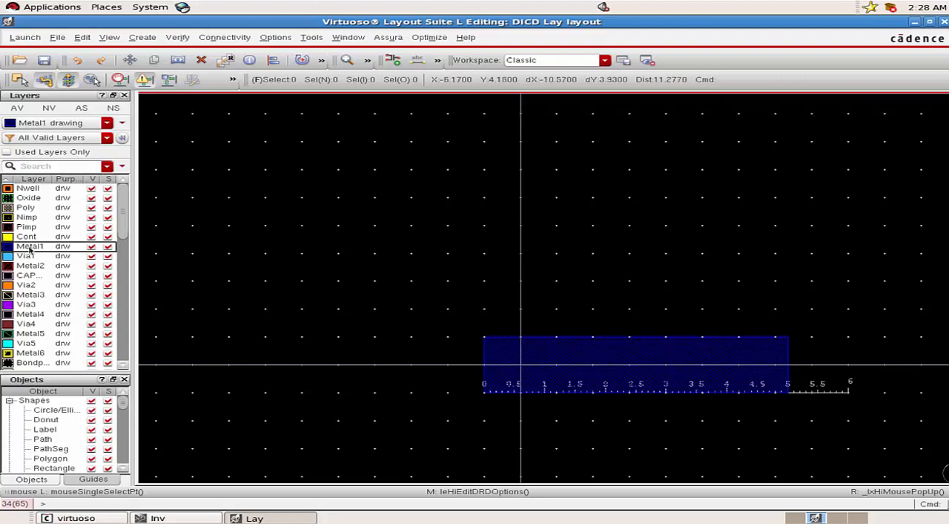
# Draw a vertical Metal1 path above the rectangle, starting at X 1.18, Y 3.61 and running down towards its upper edge.
pyautogui.click(141, 39)
pyautogui.moveTo(148, 56)
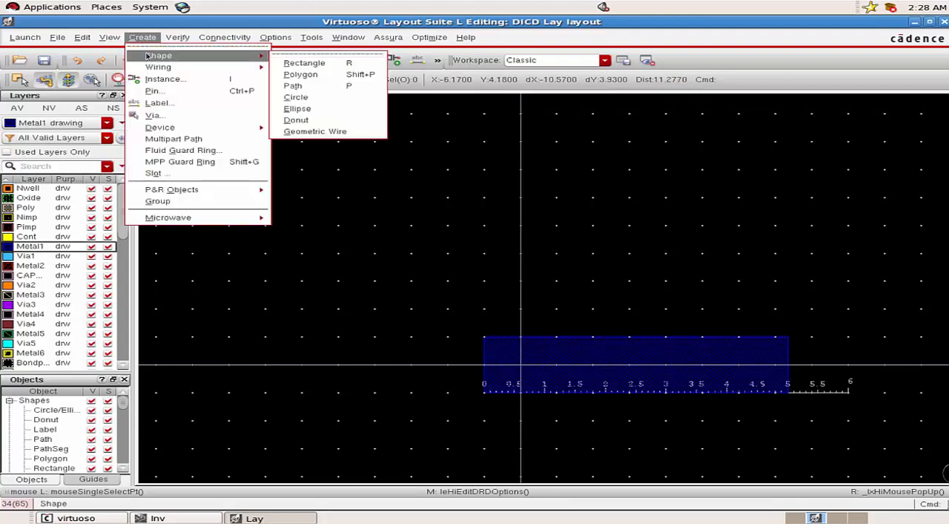
pyautogui.click(309, 88)
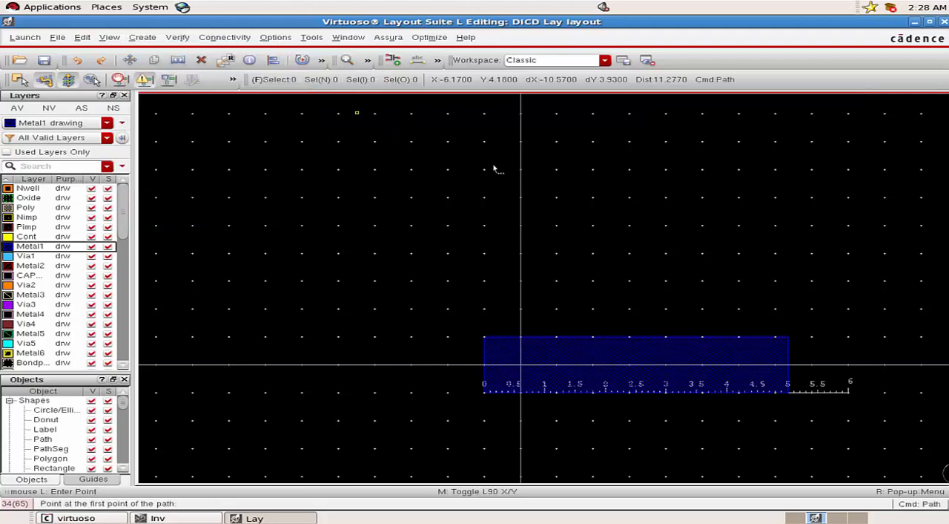
pyautogui.click(593, 200)
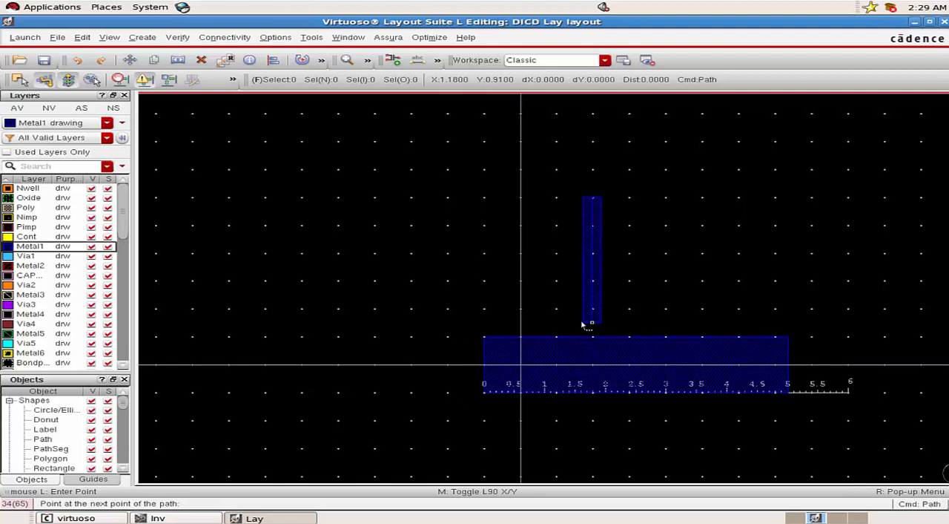
pyautogui.doubleClick(594, 310)
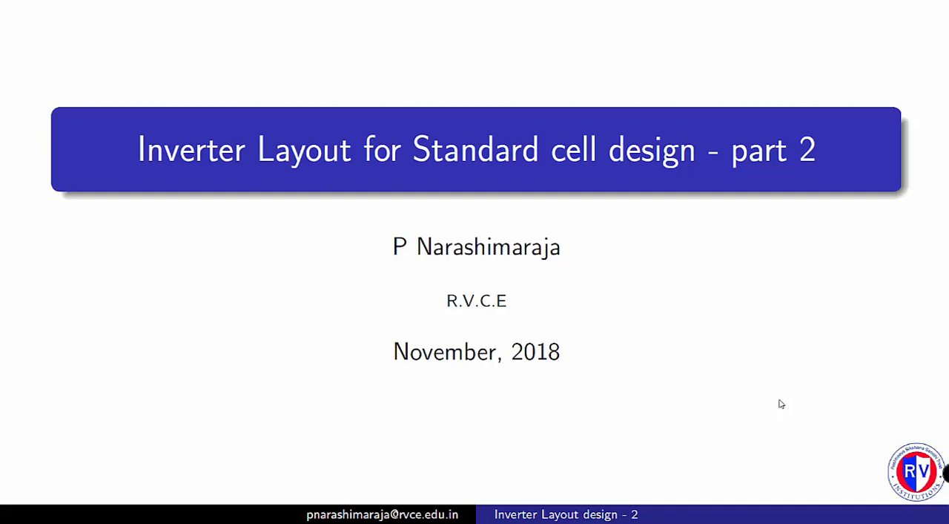
pyautogui.press('Right')
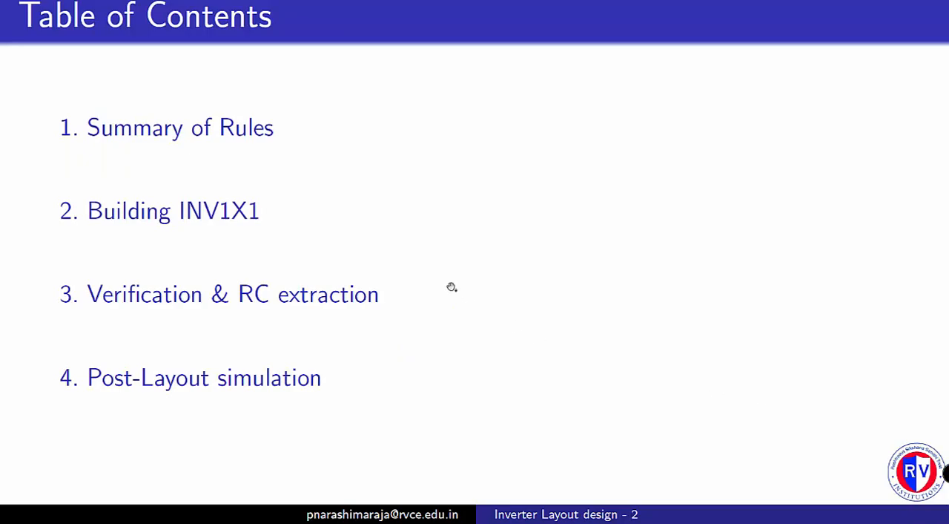
pyautogui.click(214, 129)
pyautogui.click(595, 310)
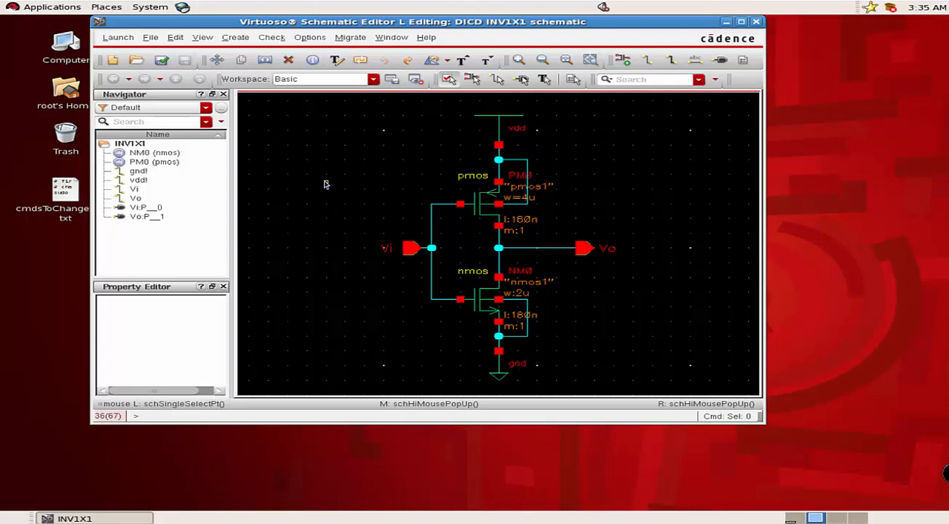
# Launch Layout XL from the INV1X1 schematic with a new layout view in library DICD and automatic configuration, and reposition the two editor windows.
pyautogui.click(117, 38)
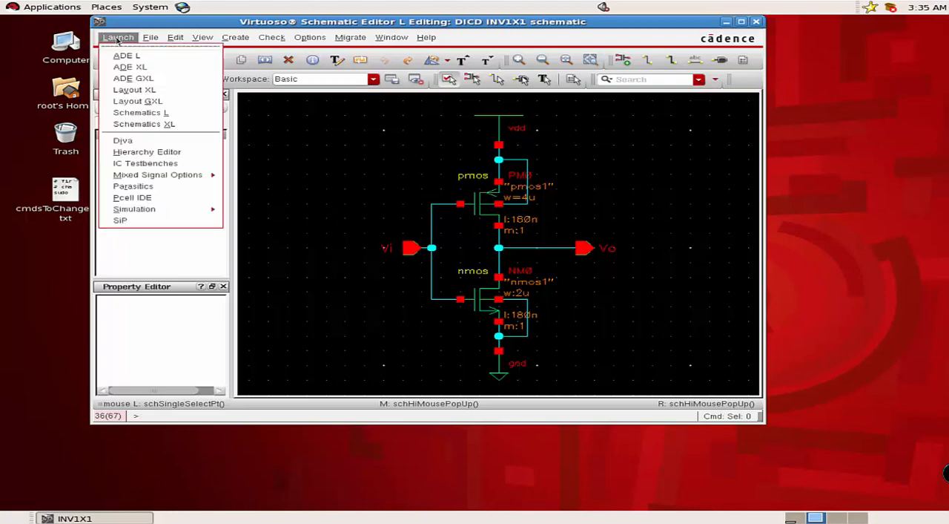
pyautogui.click(130, 90)
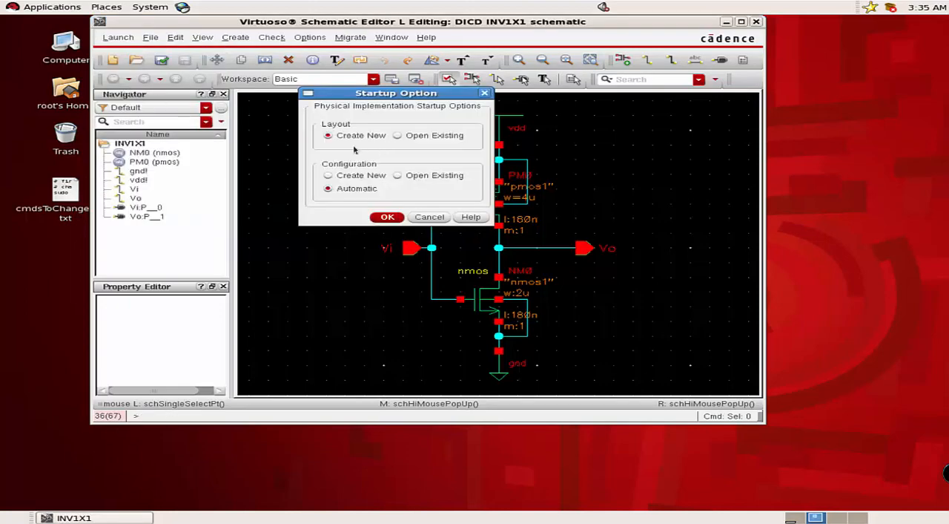
pyautogui.click(388, 217)
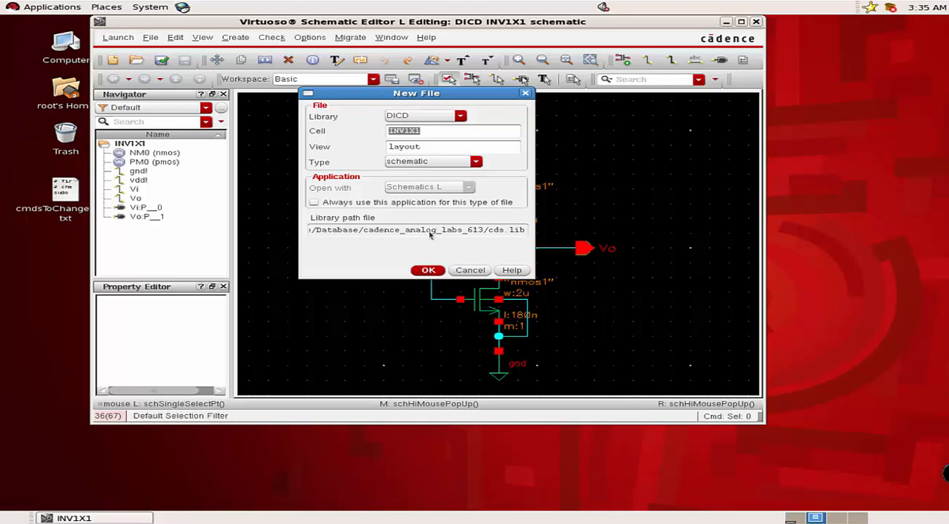
pyautogui.click(428, 270)
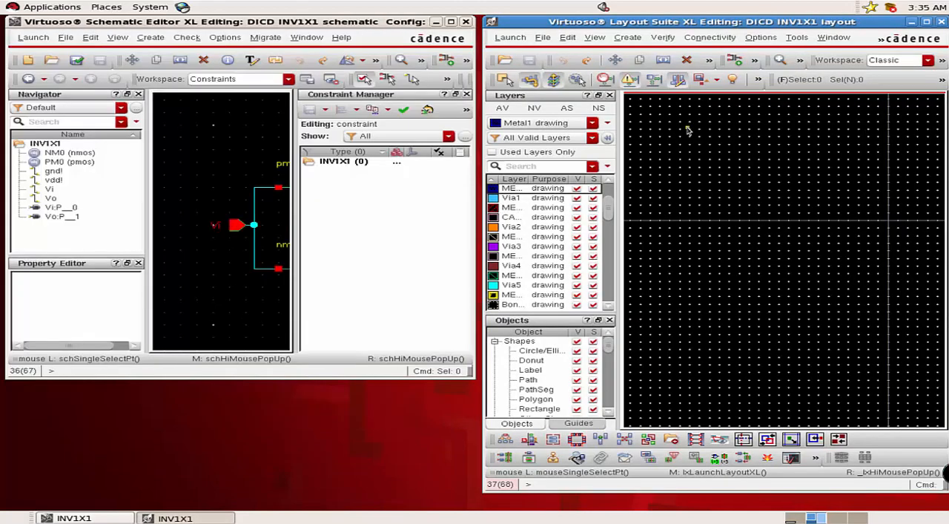
pyautogui.moveTo(758, 20); pyautogui.dragTo(727, 23)
pyautogui.moveTo(294, 23); pyautogui.dragTo(295, 24)
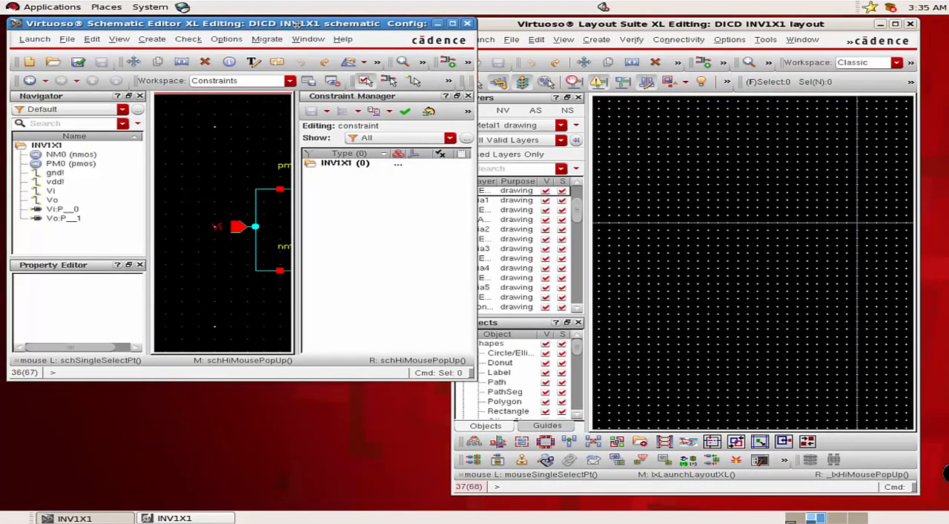
# Maximize the layout window and apply display grid settings of 0.1 minor, 0.6 major and 0.01 X and Y snap spacing.
pyautogui.doubleClick(677, 27)
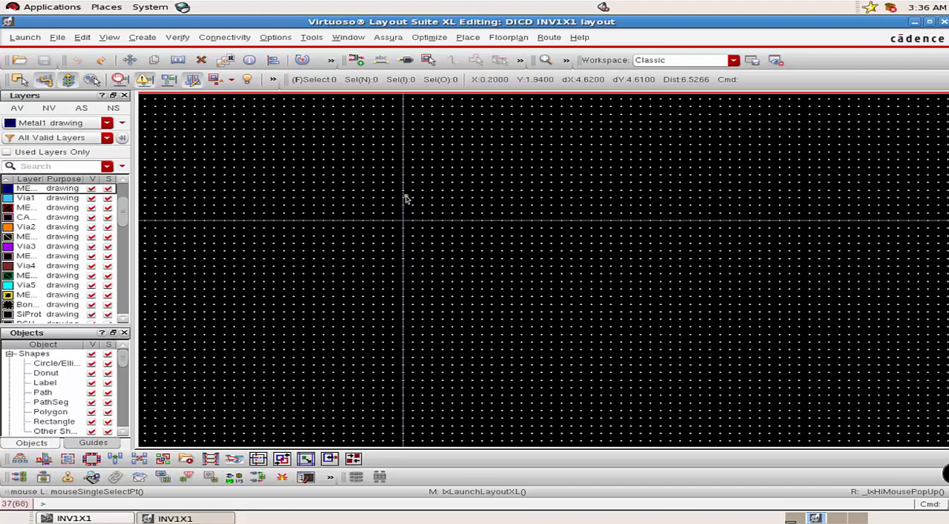
pyautogui.press('p')
pyautogui.click(278, 39)
pyautogui.click(286, 55)
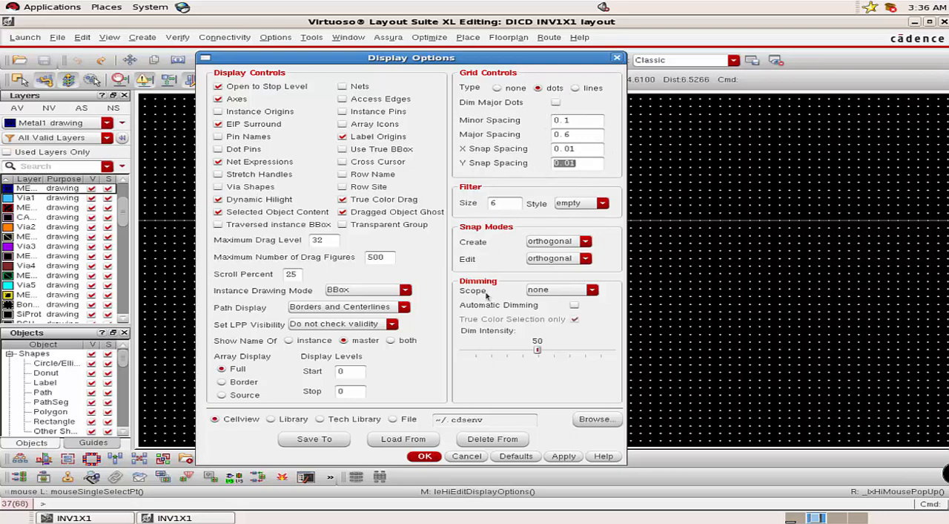
pyautogui.click(429, 455)
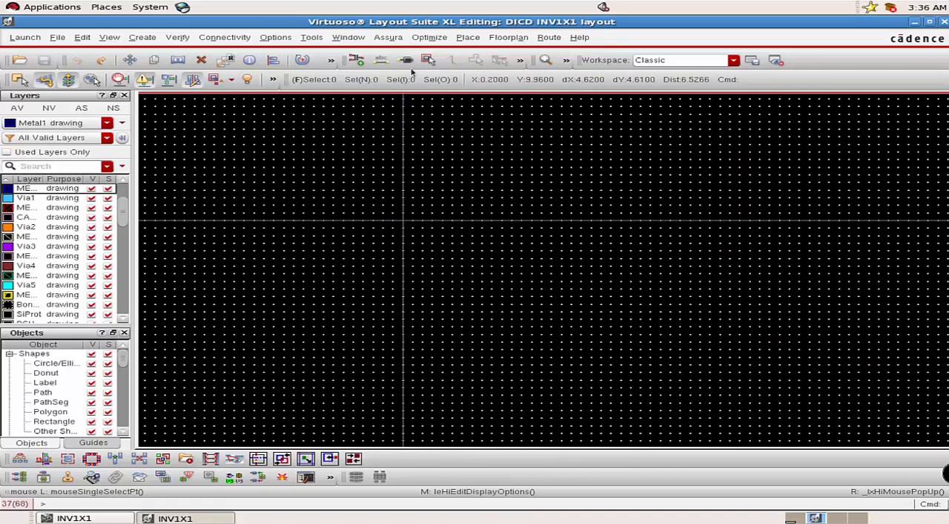
# Check that Notify mode is enabled in the DRD options of the new layout and accept them.
pyautogui.click(282, 38)
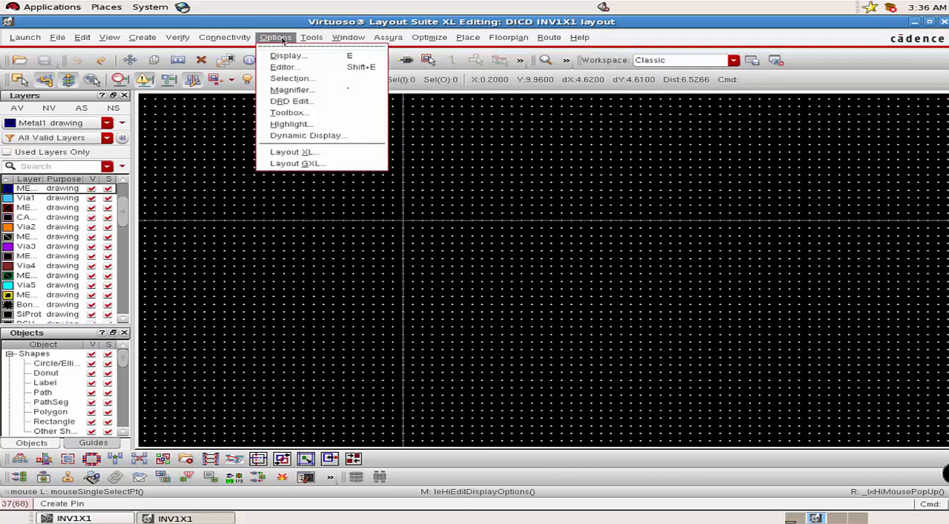
pyautogui.click(290, 102)
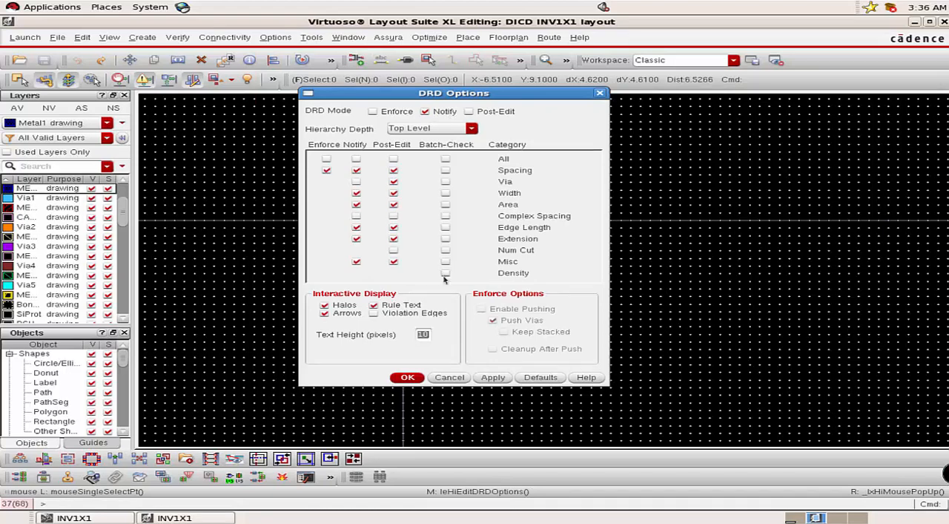
pyautogui.click(408, 378)
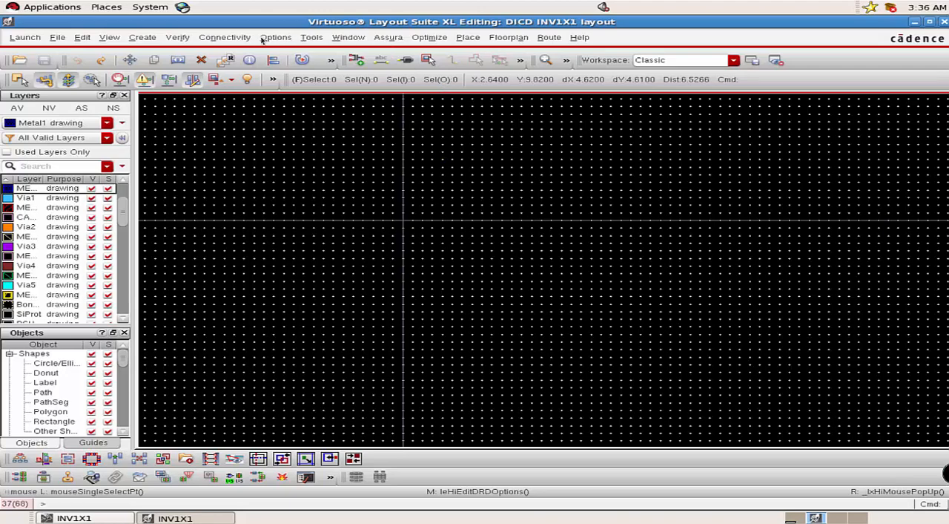
# Set up generating all layout objects from the schematic source, and set the Vi pin's layer to Metal2 pin.
pyautogui.click(234, 39)
pyautogui.moveTo(240, 98)
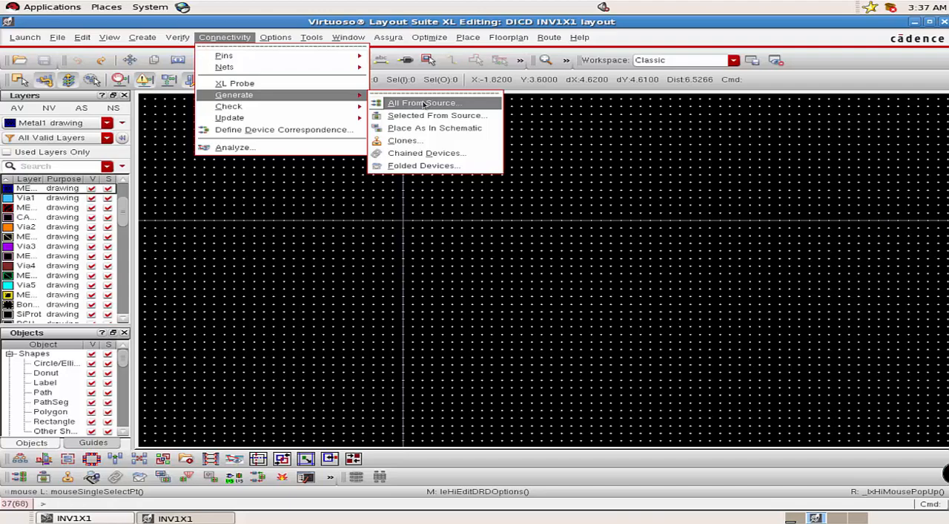
pyautogui.click(420, 104)
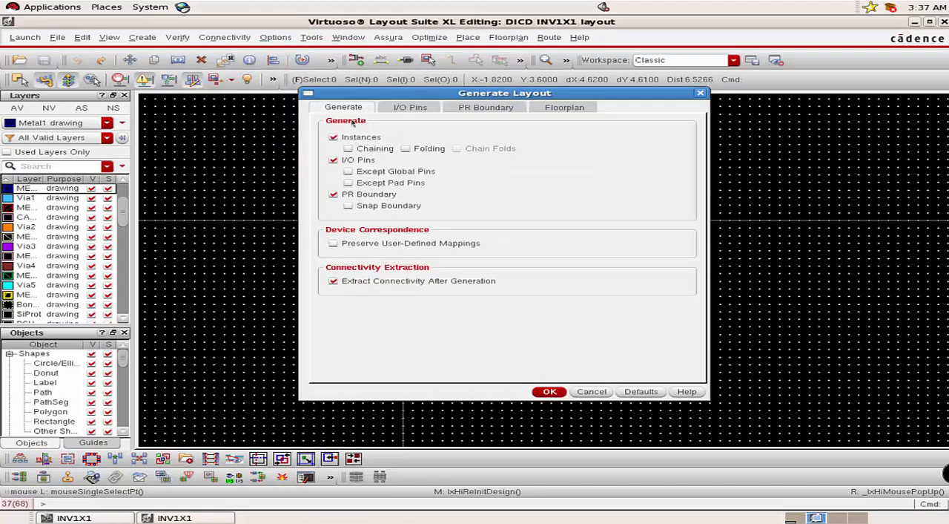
pyautogui.click(401, 108)
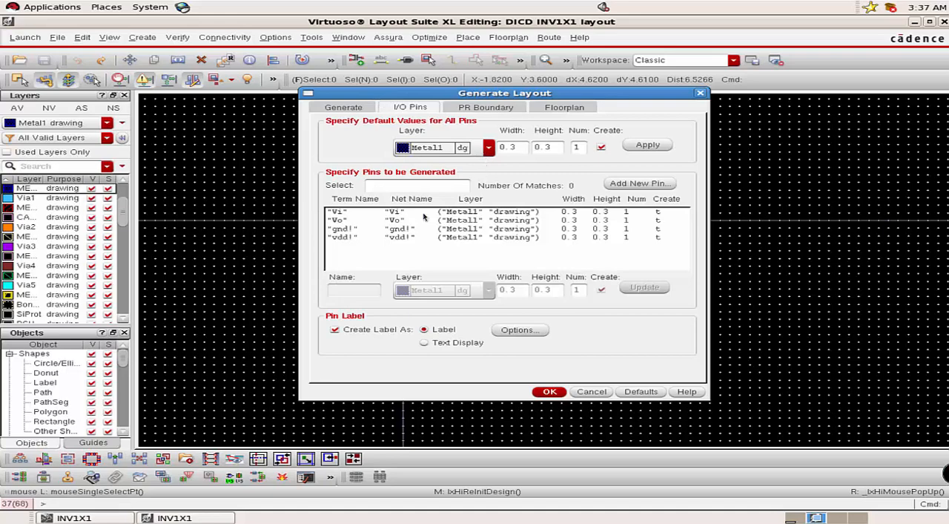
pyautogui.click(342, 213)
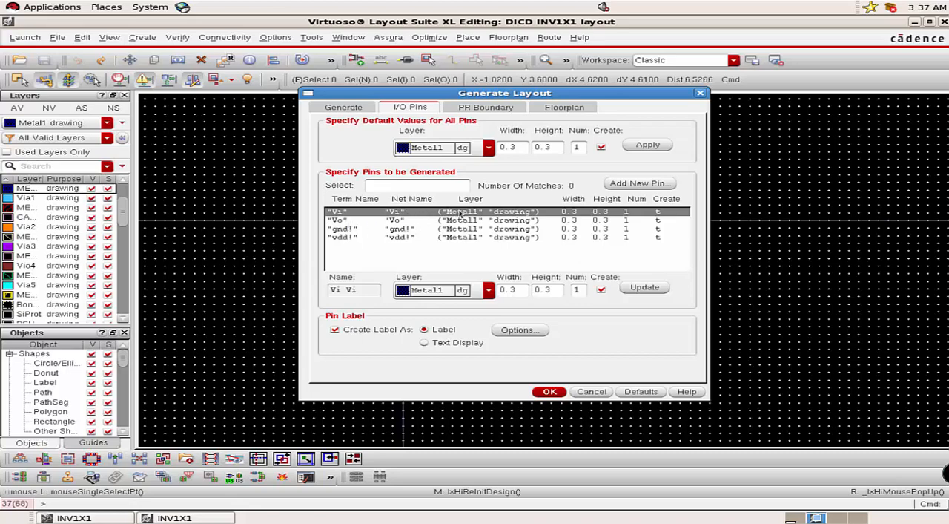
pyautogui.click(489, 290)
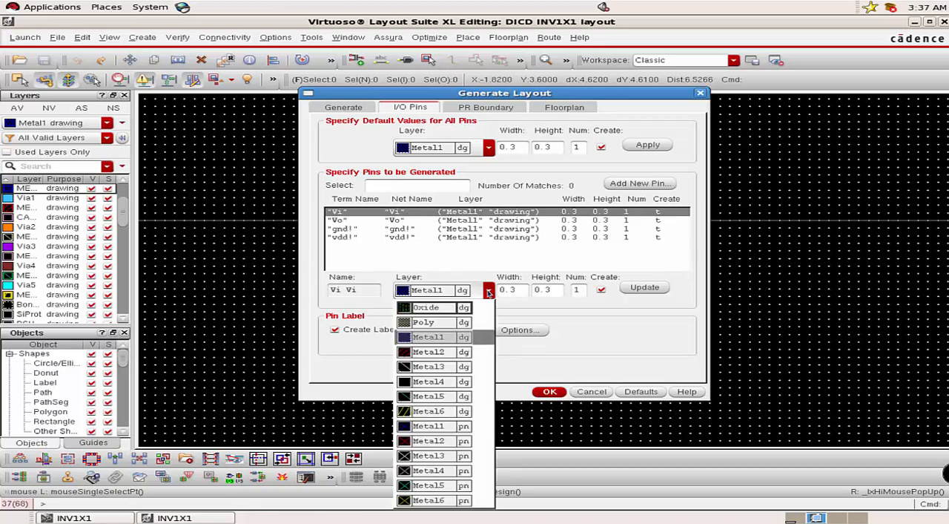
pyautogui.click(437, 442)
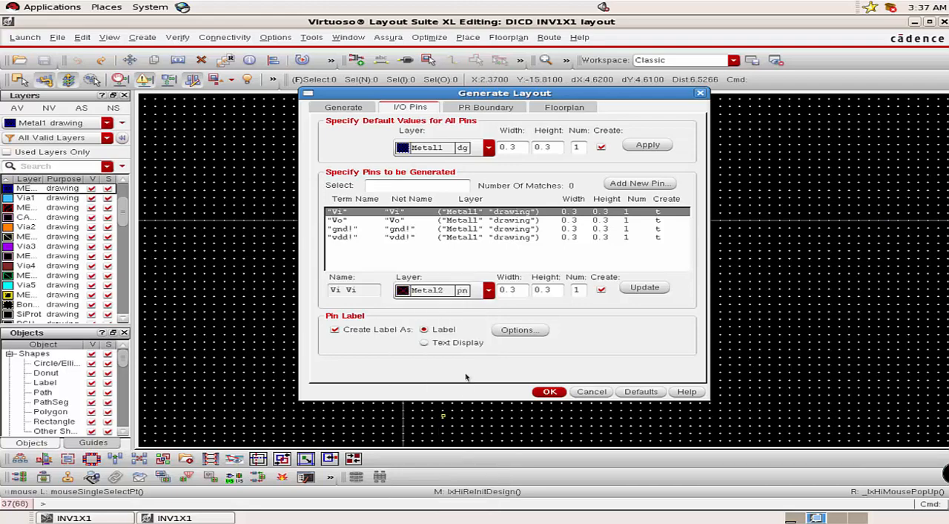
pyautogui.click(629, 289)
# Set the Vo pin's layer to Metal2 pin in the layout generation settings.
pyautogui.click(346, 221)
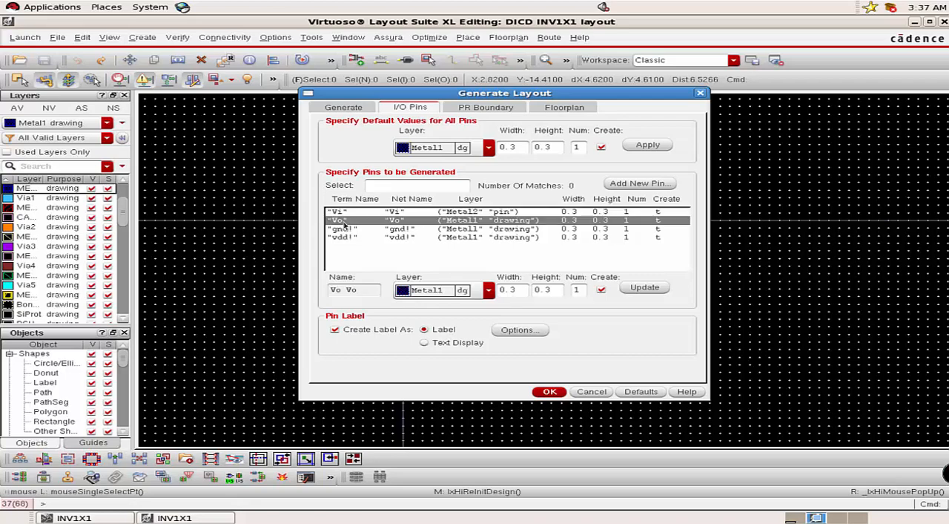
pyautogui.click(489, 290)
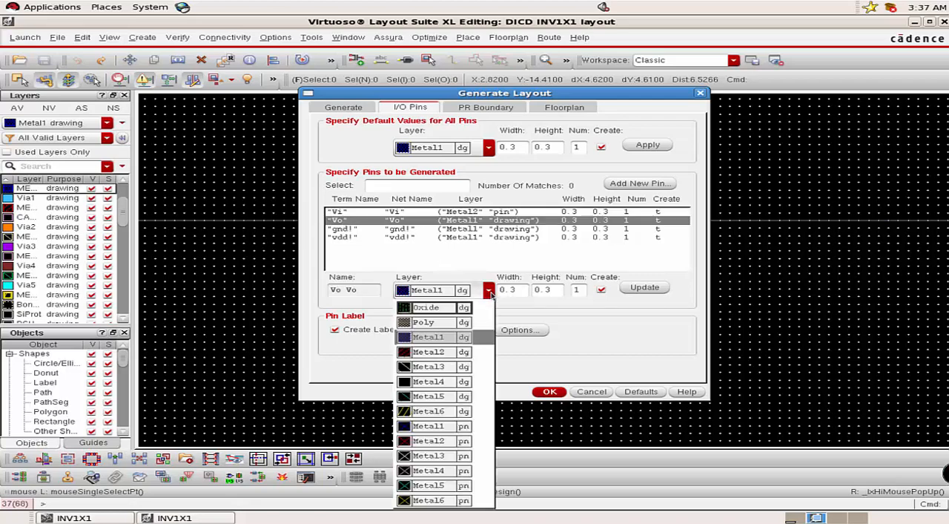
pyautogui.click(434, 442)
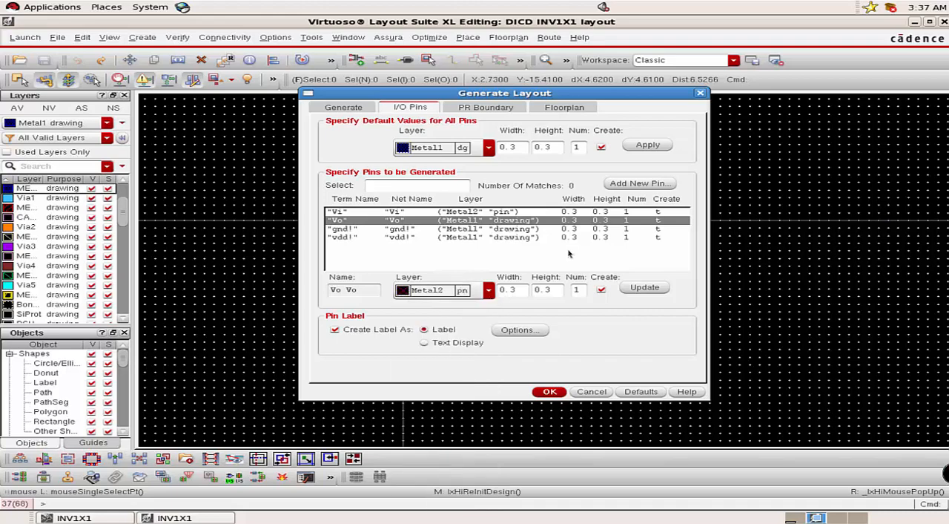
pyautogui.click(632, 287)
# Accept the pin label text style with height 0.5 on the text drawing layer, and generate the INV1X1 layout.
pyautogui.click(516, 330)
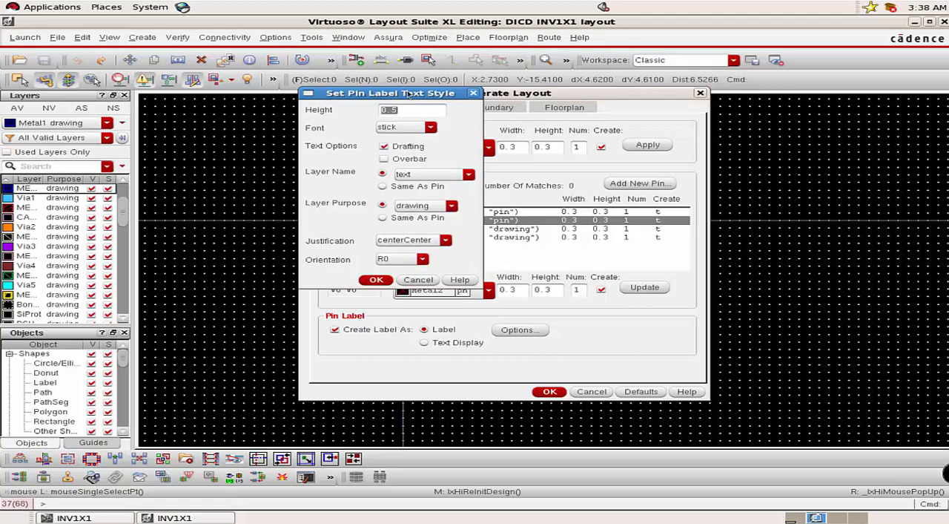
pyautogui.moveTo(405, 96); pyautogui.dragTo(430, 158)
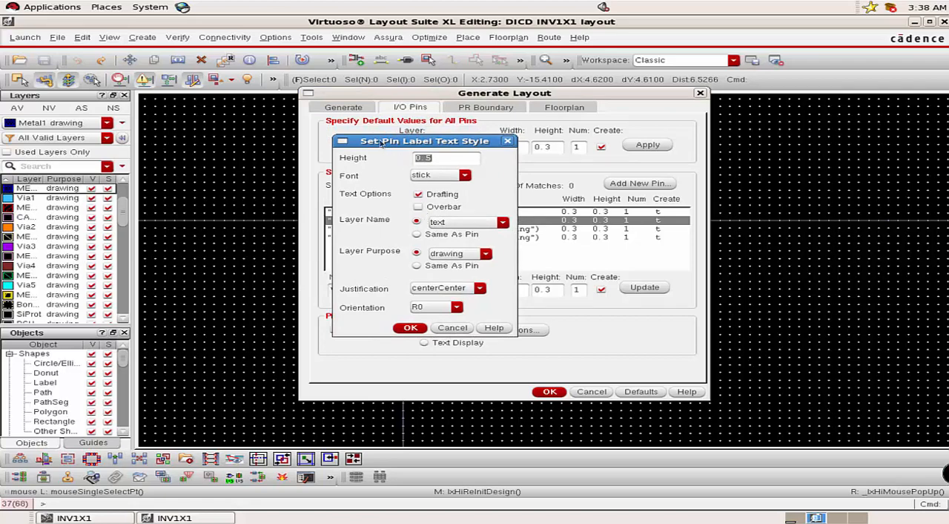
pyautogui.moveTo(380, 141); pyautogui.dragTo(536, 131)
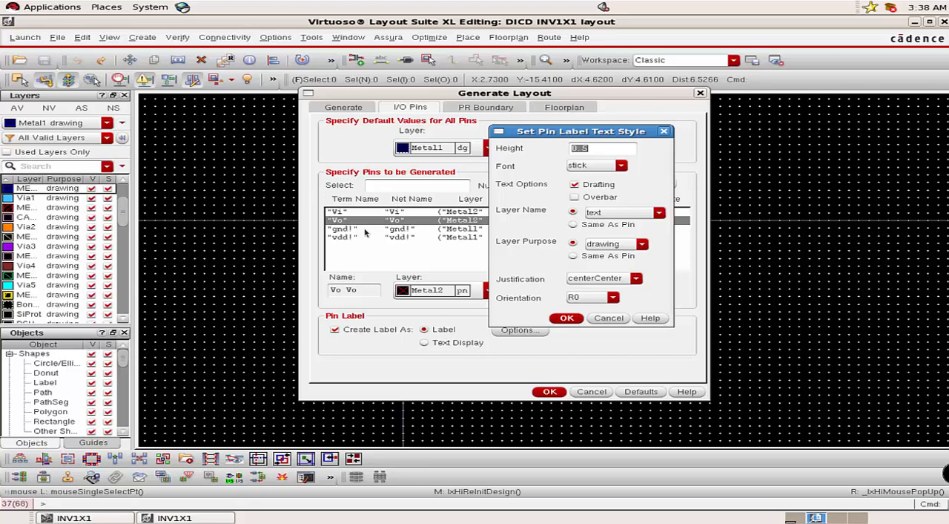
pyautogui.click(566, 319)
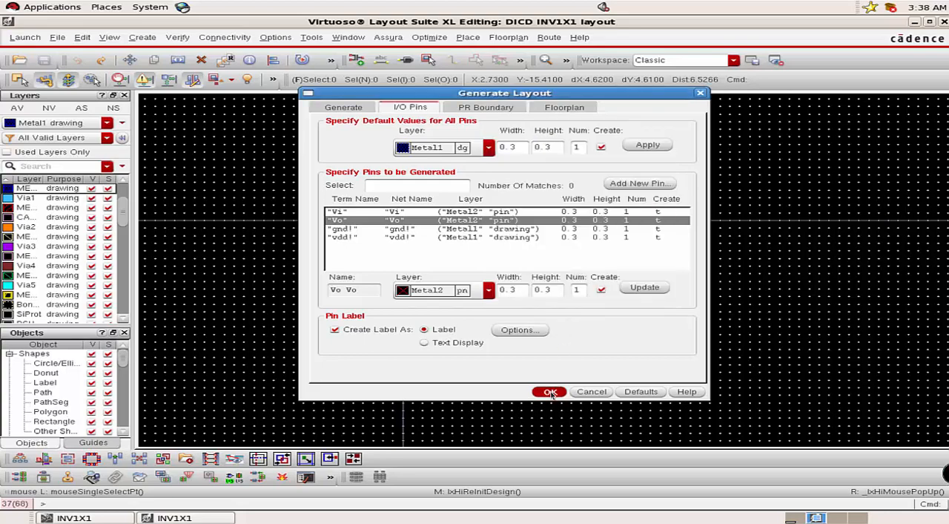
pyautogui.click(550, 392)
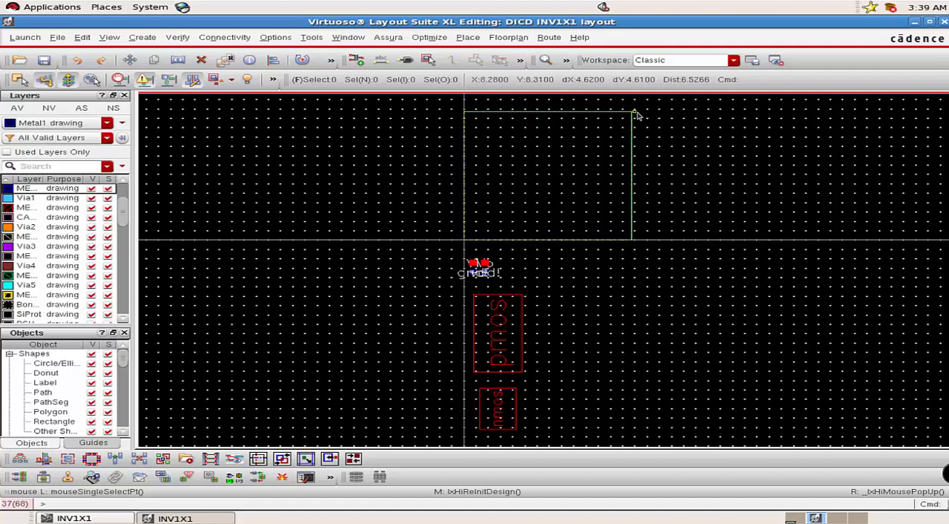
# Check the generated Vi, Vo, gnd! and vdd! pins, and display all hierarchy levels of the pmos and nmos instances.
pyautogui.keyDown('ctrl'); pyautogui.scroll(1, 488, 261); pyautogui.keyUp('ctrl')
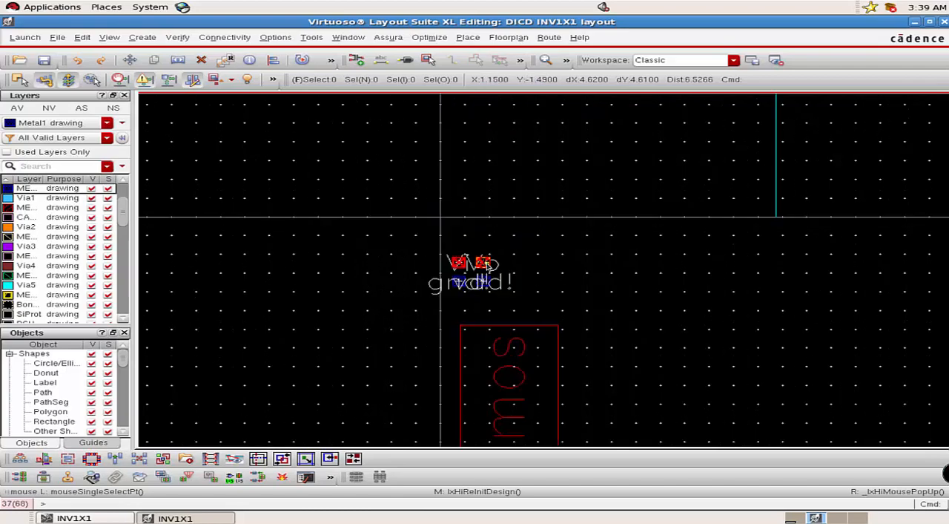
pyautogui.keyDown('ctrl'); pyautogui.scroll(1, 487, 263); pyautogui.keyUp('ctrl')
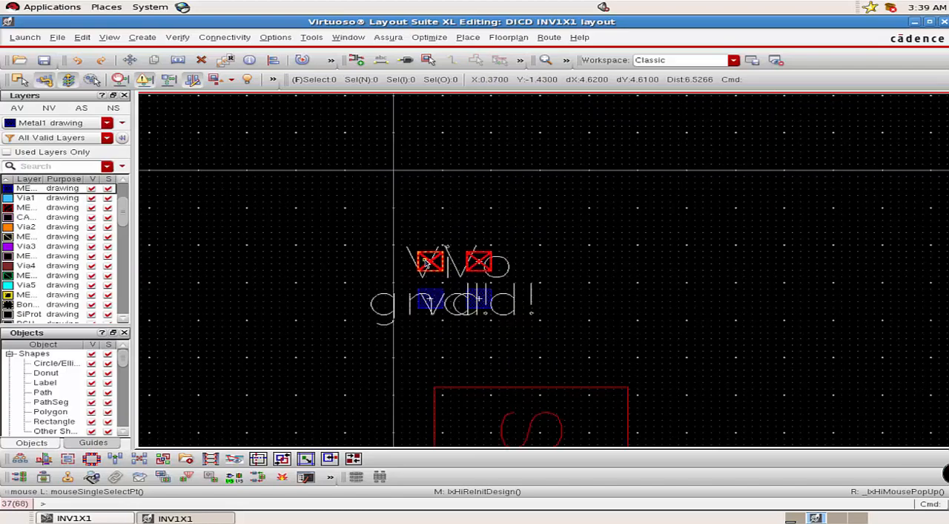
pyautogui.click(429, 264)
pyautogui.click(480, 264)
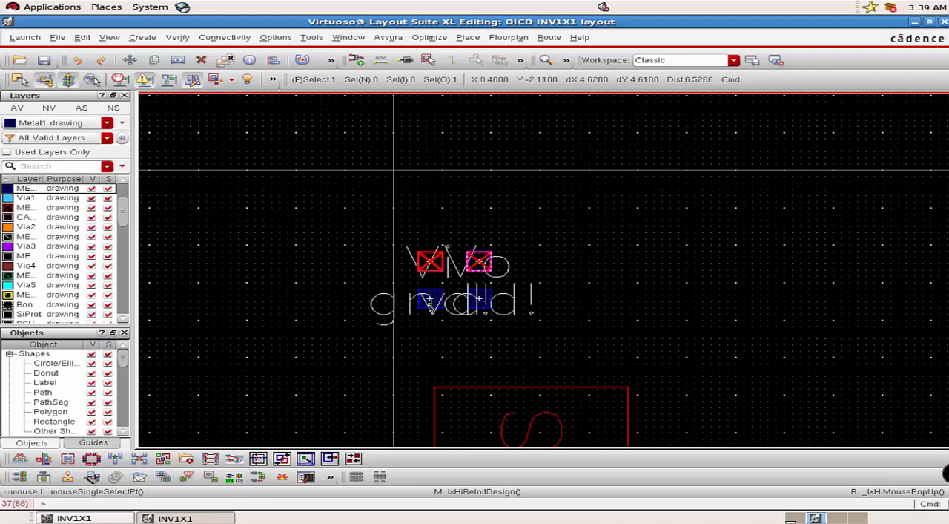
pyautogui.click(431, 299)
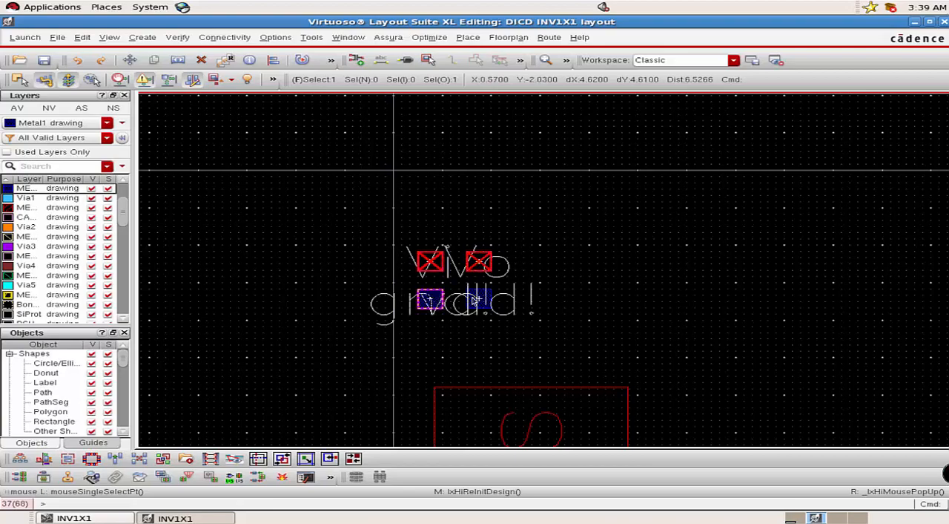
pyautogui.click(479, 303)
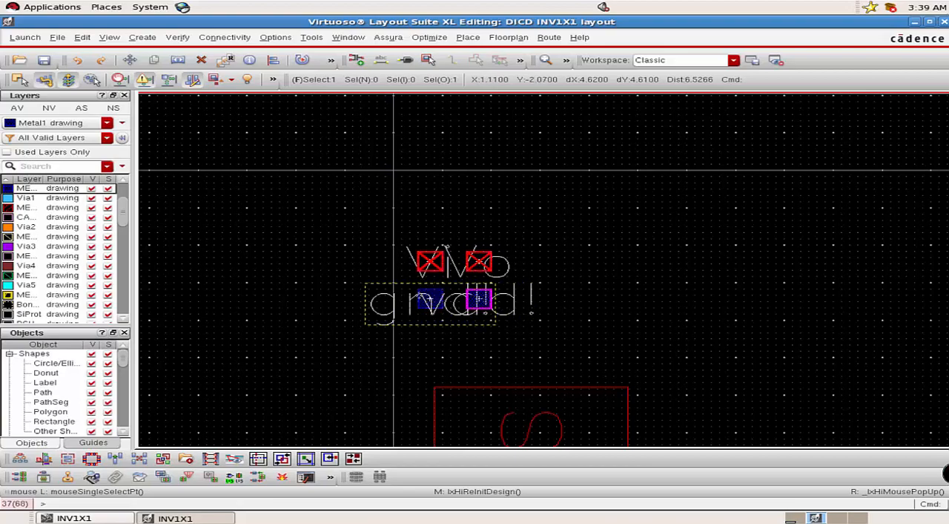
pyautogui.keyDown('ctrl'); pyautogui.scroll(-2, 531, 286); pyautogui.keyUp('ctrl')
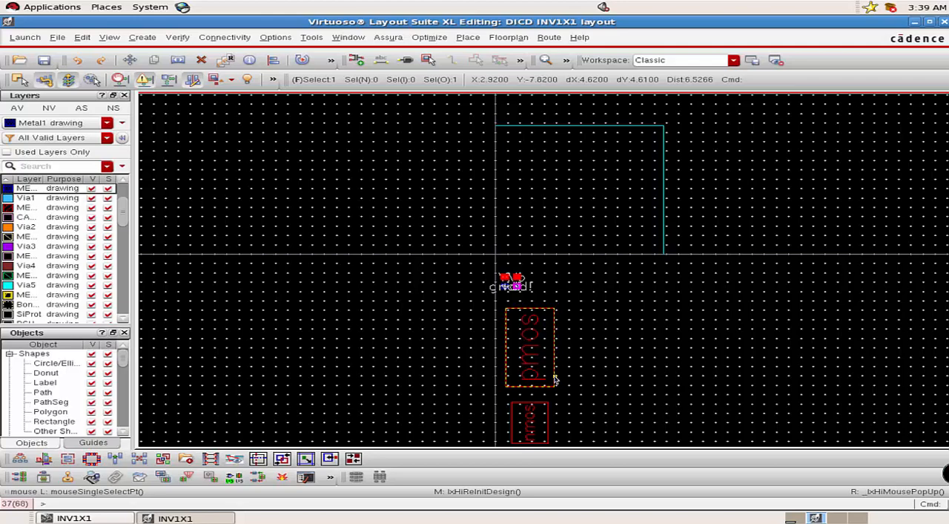
pyautogui.hotkey('shift', 'f')
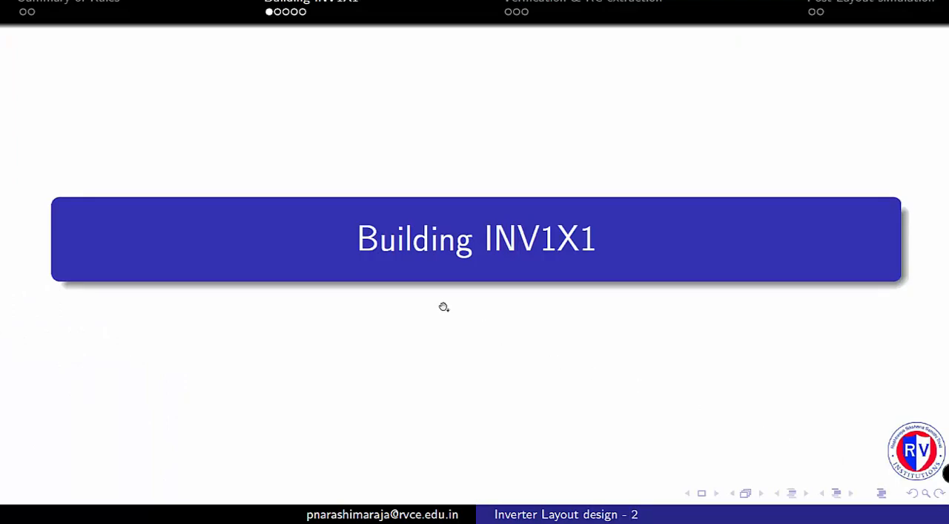
pyautogui.click(530, 314)
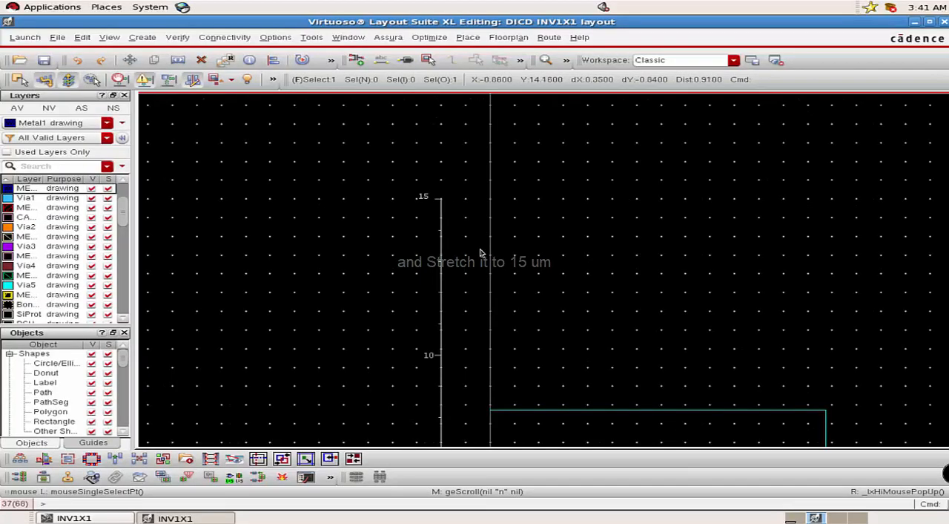
pyautogui.click(192, 79)
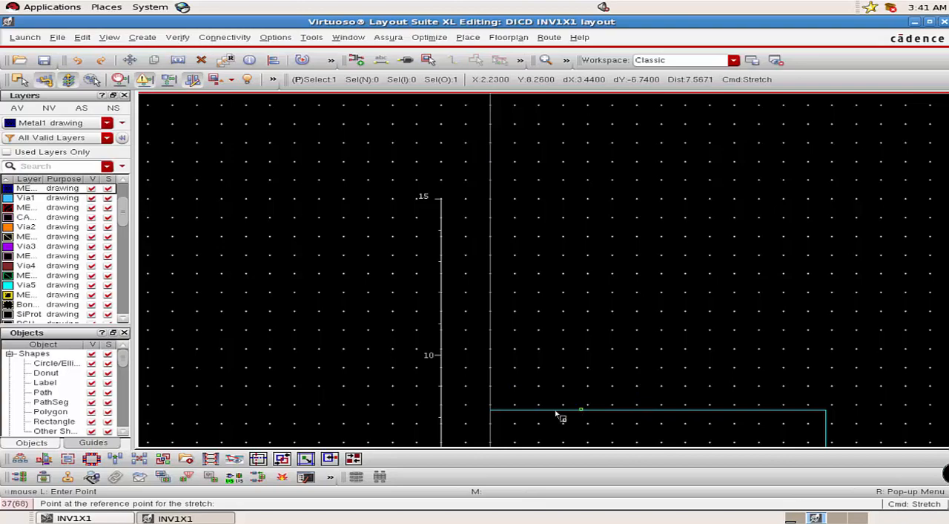
pyautogui.scroll(-1, 544, 409)
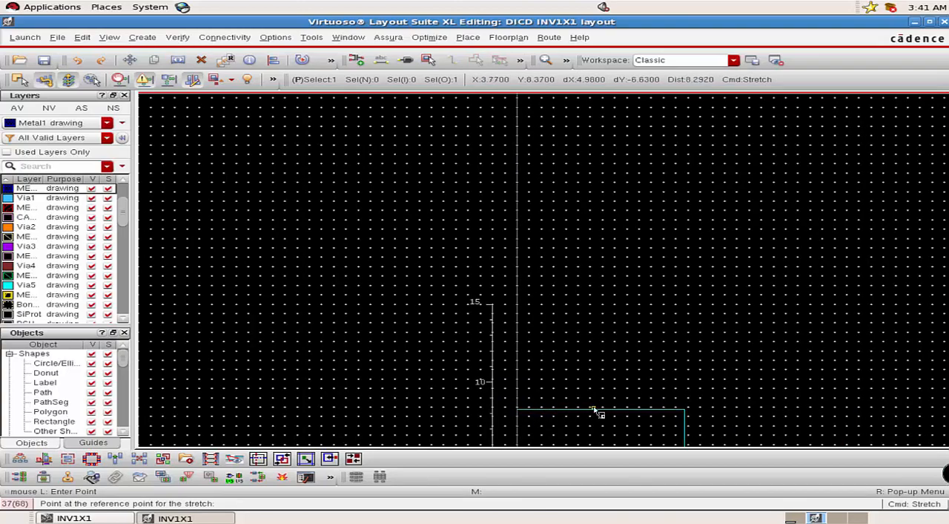
pyautogui.scroll(1, 580, 413)
pyautogui.scroll(1, 580, 413)
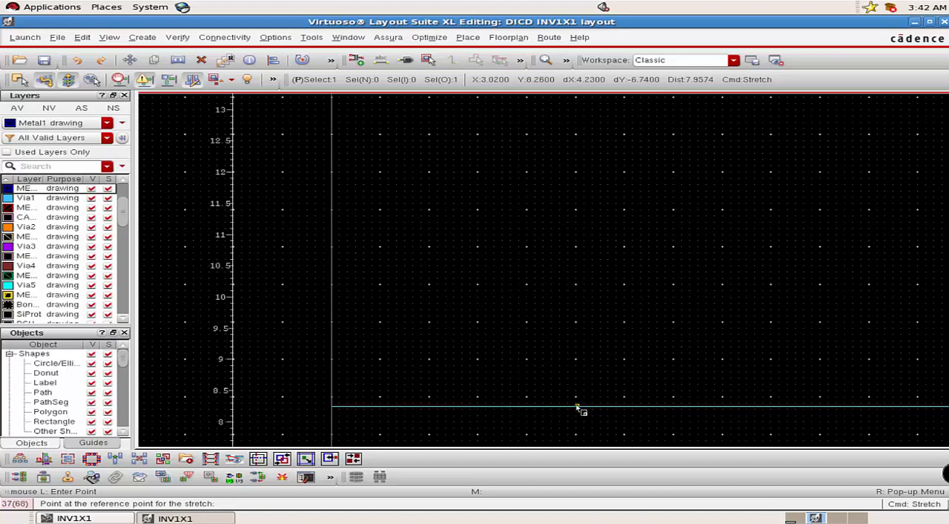
pyautogui.keyDown('ctrl'); pyautogui.scroll(-1, 577, 407); pyautogui.keyUp('ctrl')
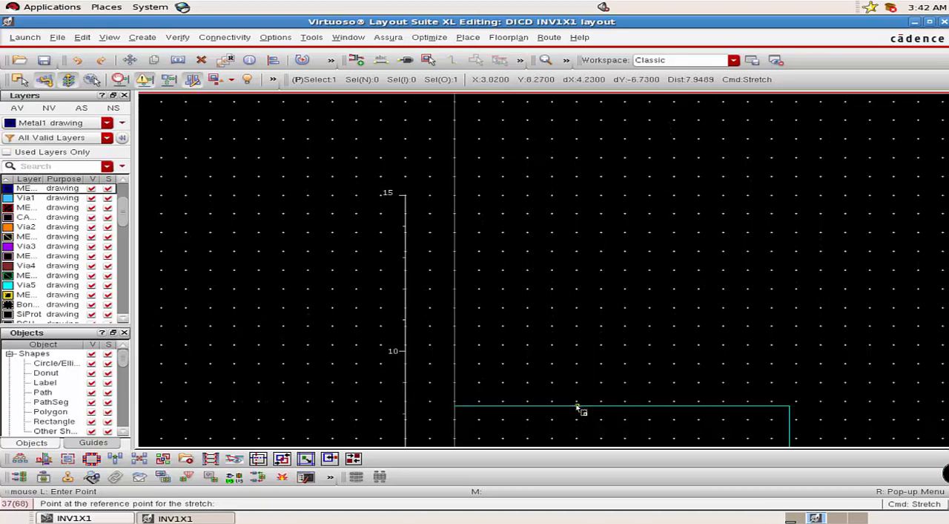
pyautogui.keyDown('ctrl'); pyautogui.scroll(-3, 578, 408); pyautogui.keyUp('ctrl')
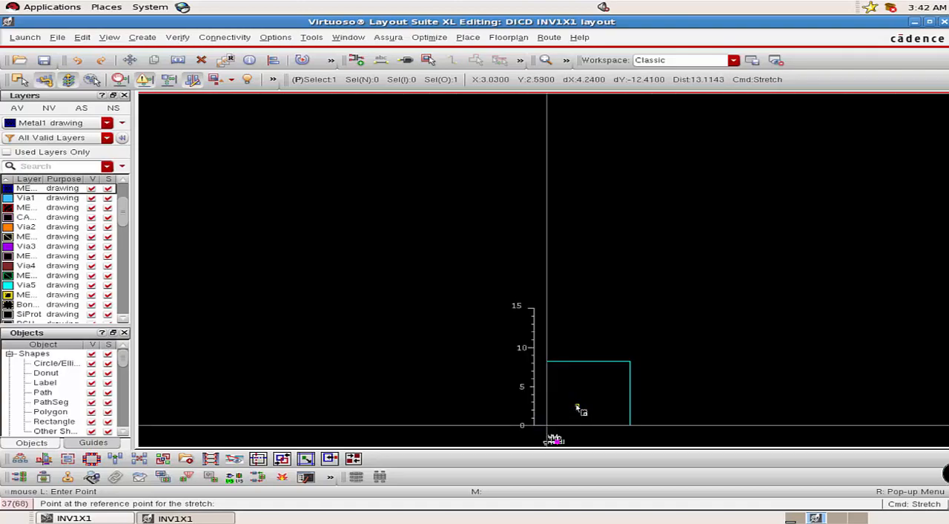
pyautogui.scroll(-2, 564, 438)
pyautogui.keyDown('ctrl'); pyautogui.scroll(2, 565, 350); pyautogui.keyUp('ctrl')
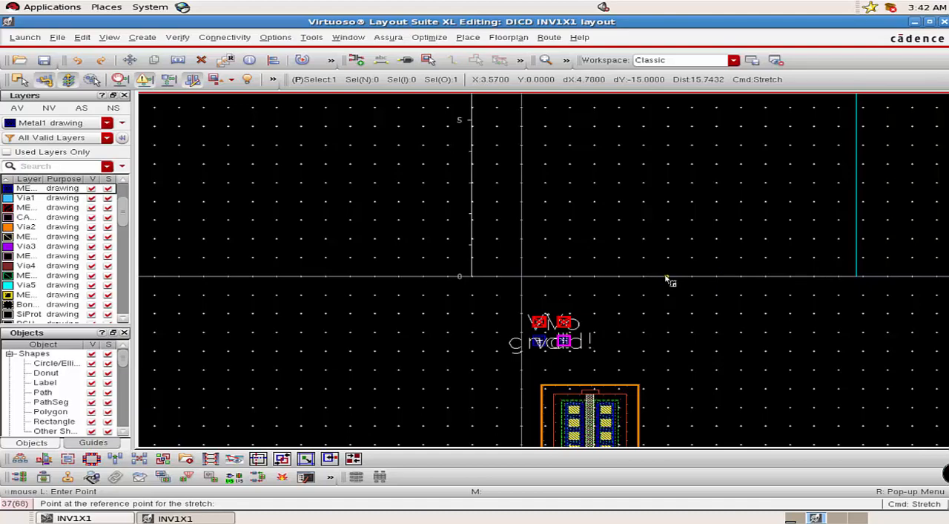
pyautogui.press('Escape')
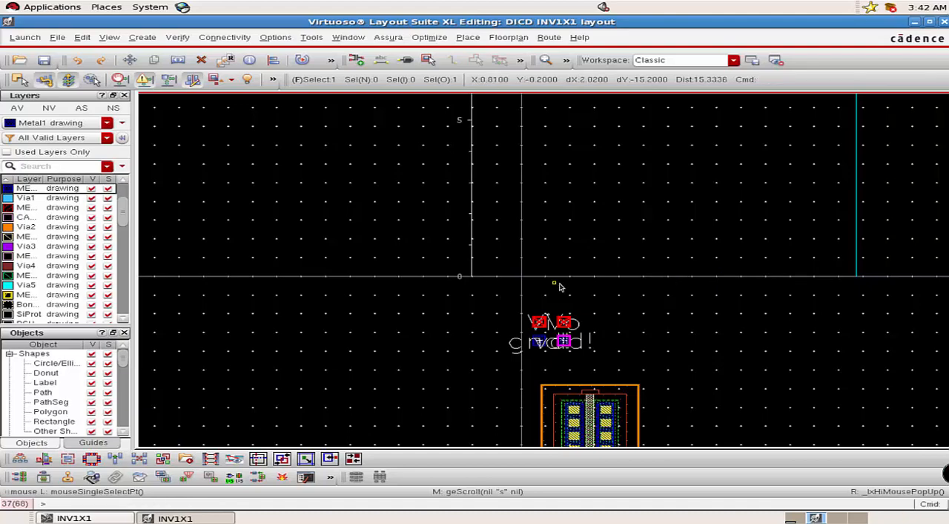
# Stretch the upper edge of the cell's PR boundary vertically to Y = 15.
pyautogui.click(816, 365)
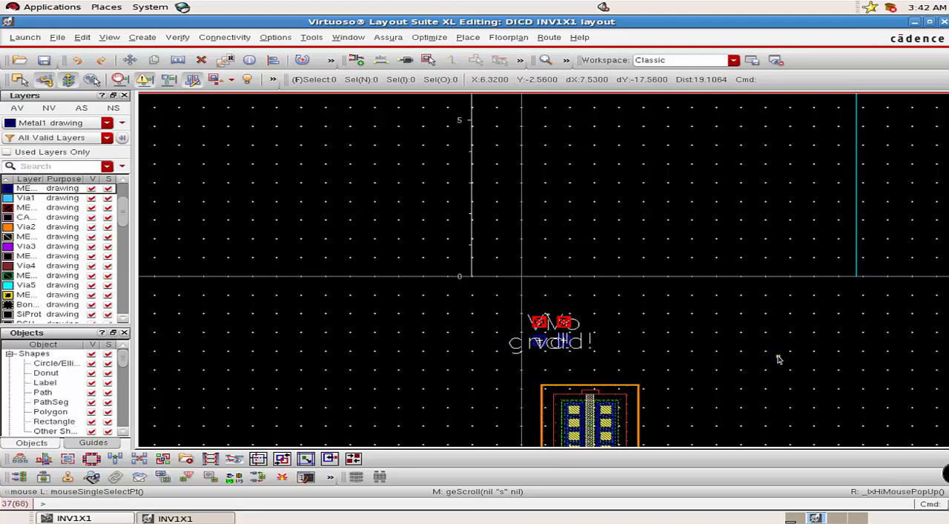
pyautogui.click(180, 63)
pyautogui.scroll(3, 727, 265)
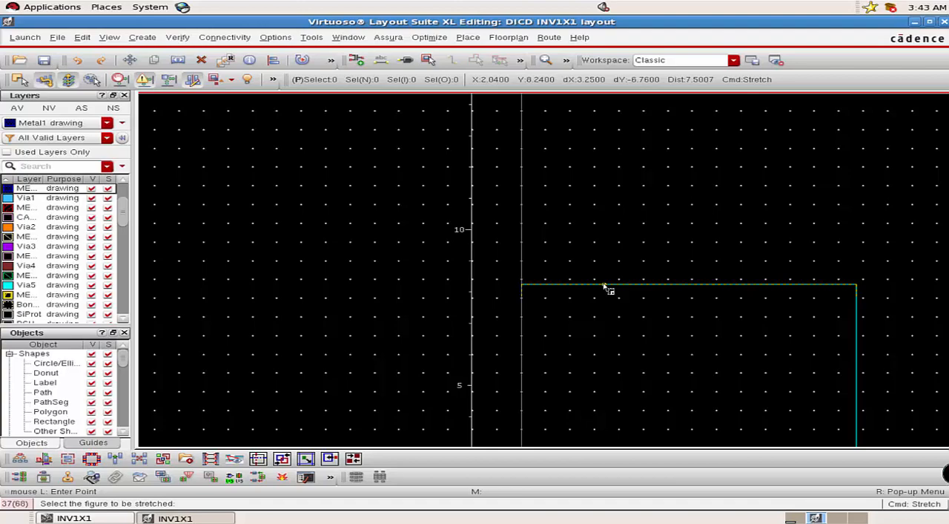
pyautogui.click(605, 286)
pyautogui.scroll(1, 602, 206)
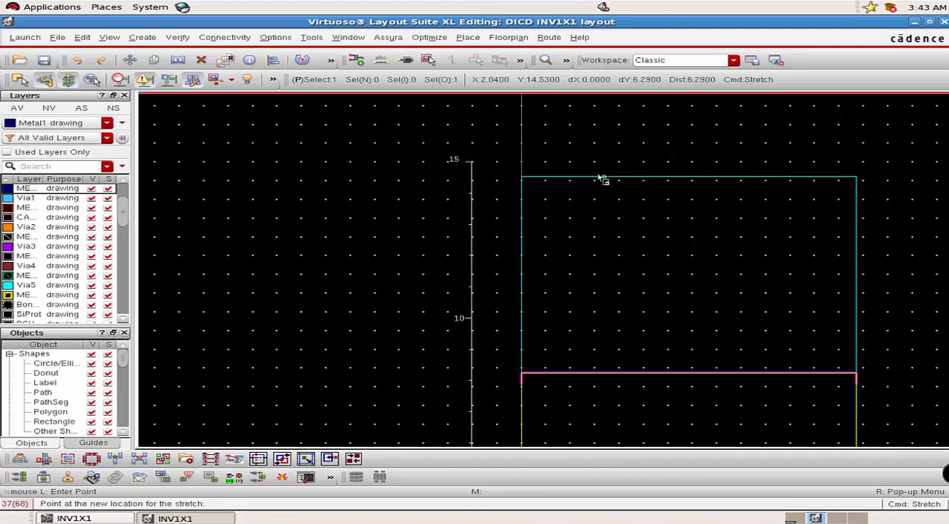
pyautogui.keyDown('ctrl'); pyautogui.scroll(3, 601, 166); pyautogui.keyUp('ctrl')
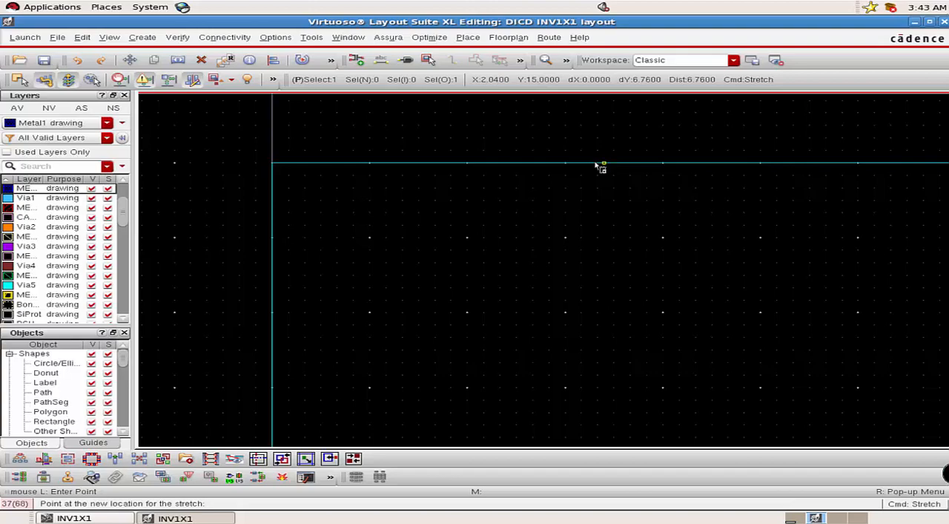
pyautogui.click(595, 163)
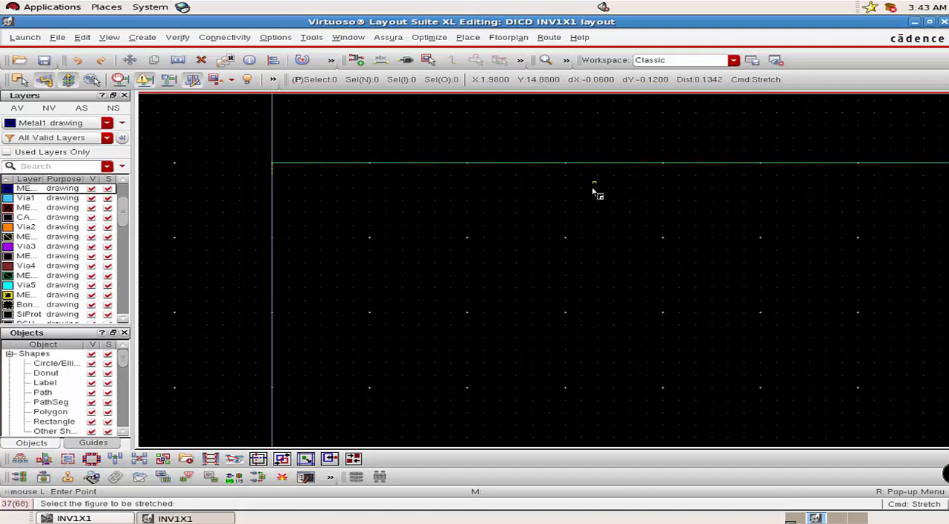
pyautogui.keyDown('ctrl'); pyautogui.scroll(-2, 590, 221); pyautogui.keyUp('ctrl')
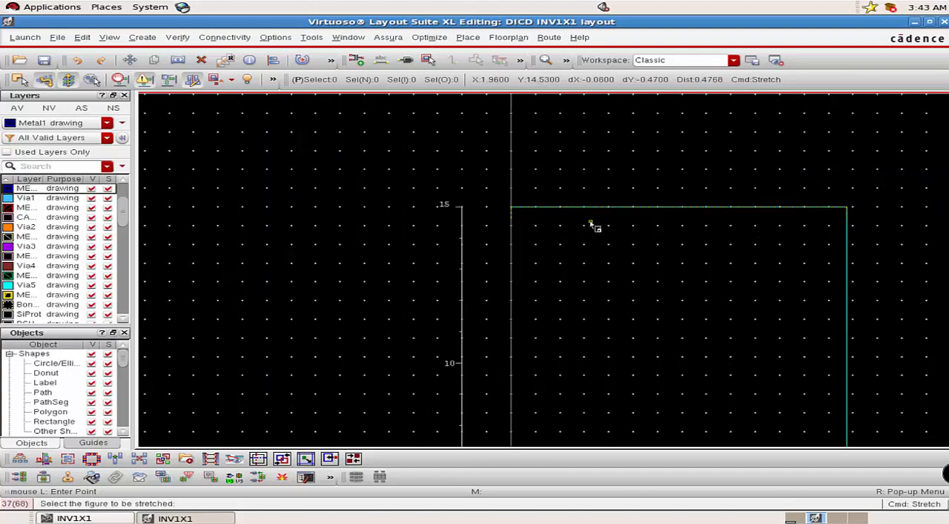
pyautogui.press('Escape')
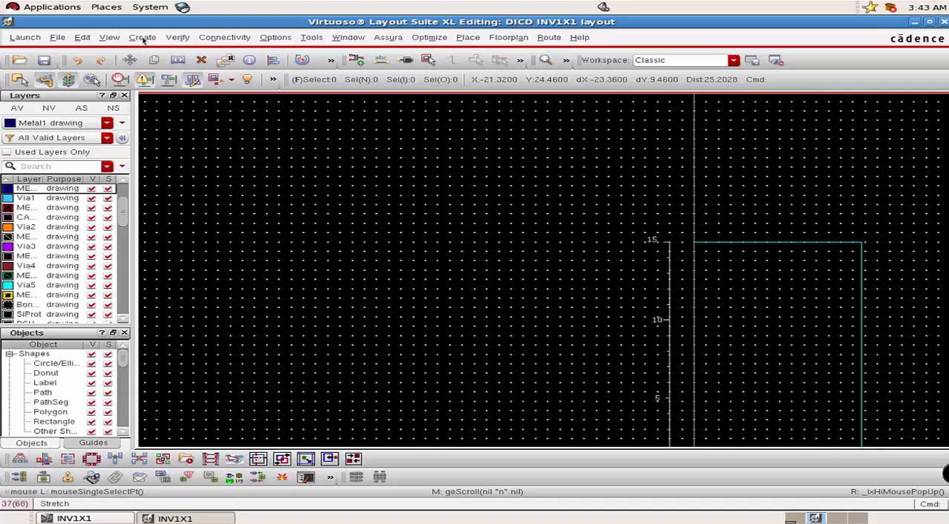
# Place a single M1_PSUB via at the origin, on the PR boundary's lower-left corner.
pyautogui.click(141, 37)
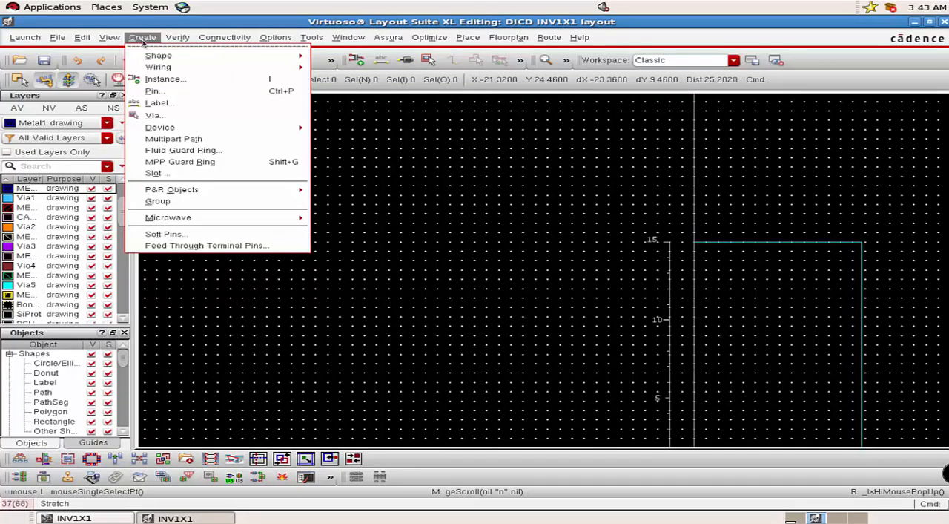
pyautogui.click(154, 117)
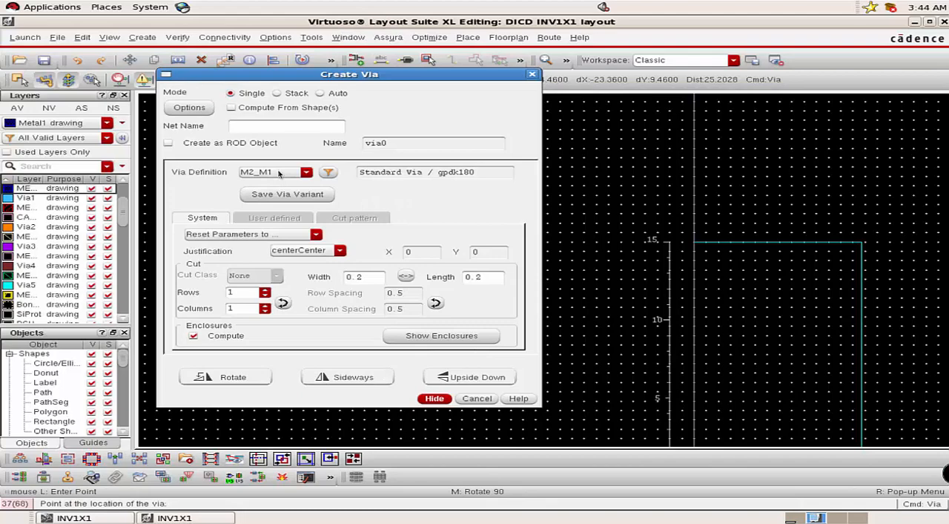
pyautogui.click(279, 173)
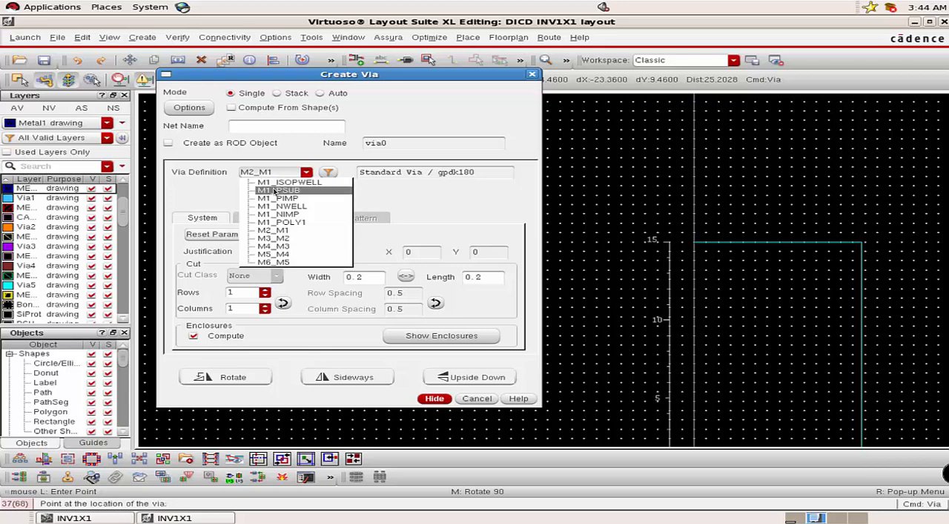
pyautogui.click(274, 191)
pyautogui.click(442, 398)
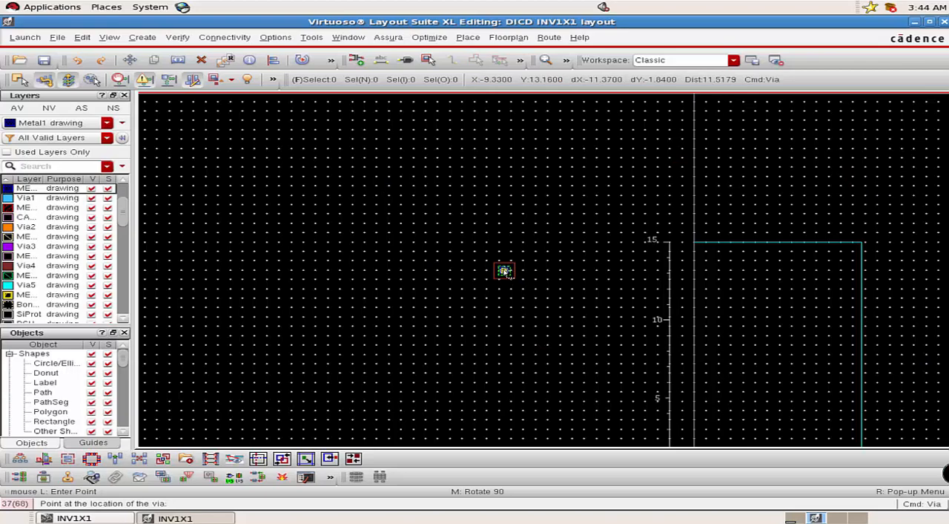
pyautogui.scroll(-5, 505, 272)
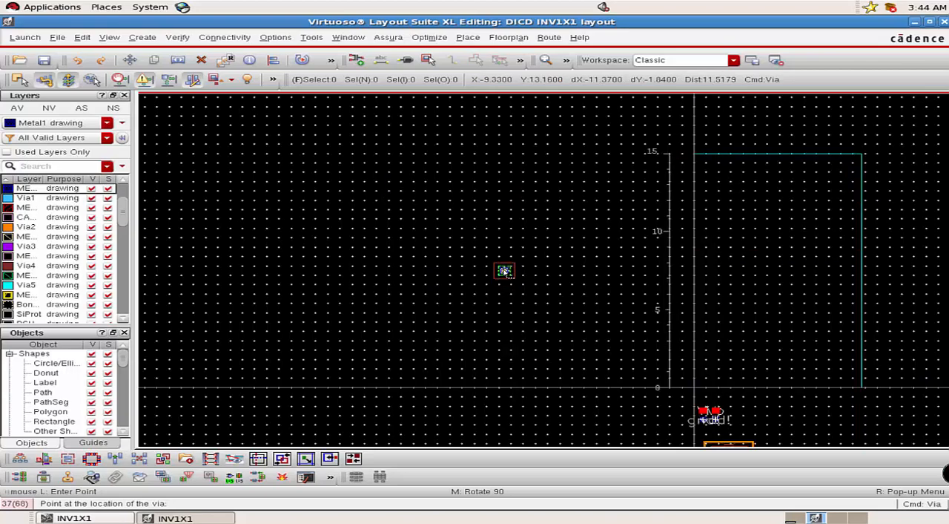
pyautogui.keyDown('ctrl'); pyautogui.scroll(2, 694, 308); pyautogui.keyUp('ctrl')
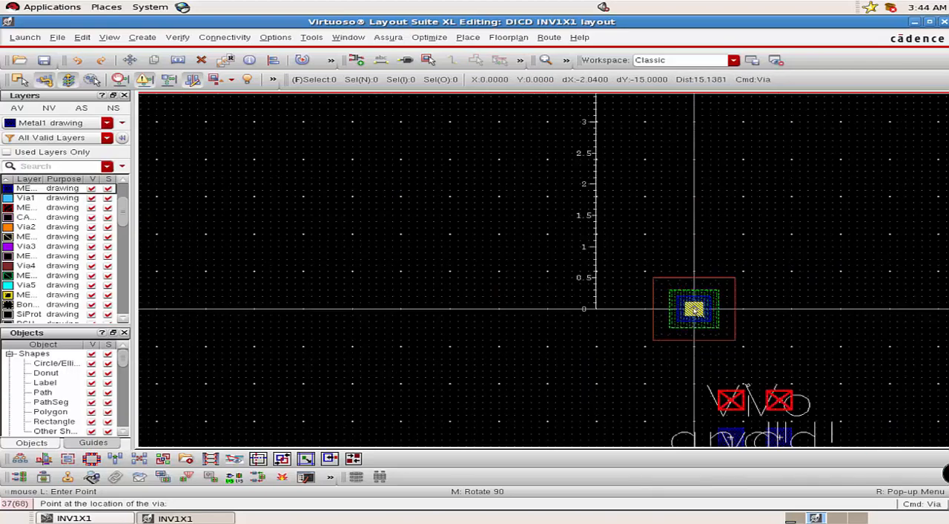
pyautogui.keyDown('ctrl'); pyautogui.scroll(1, 695, 310); pyautogui.keyUp('ctrl')
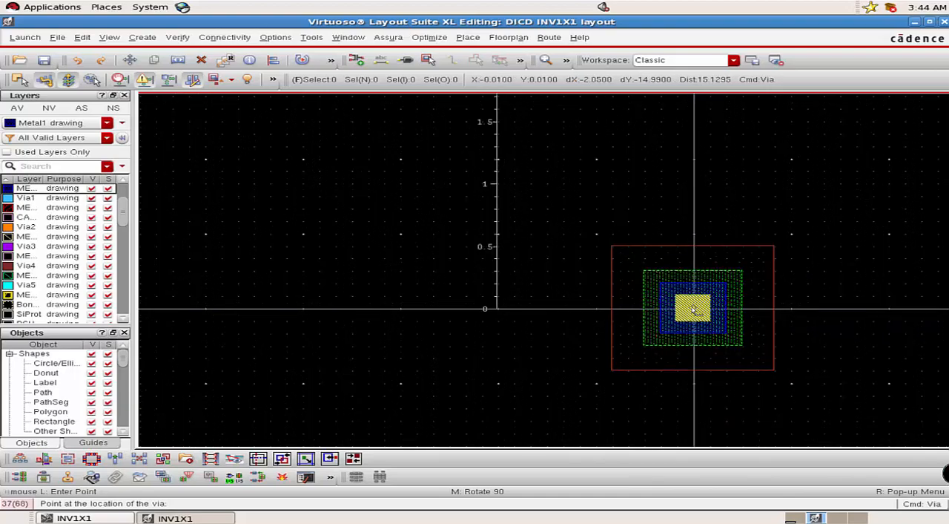
pyautogui.scroll(1, 694, 310)
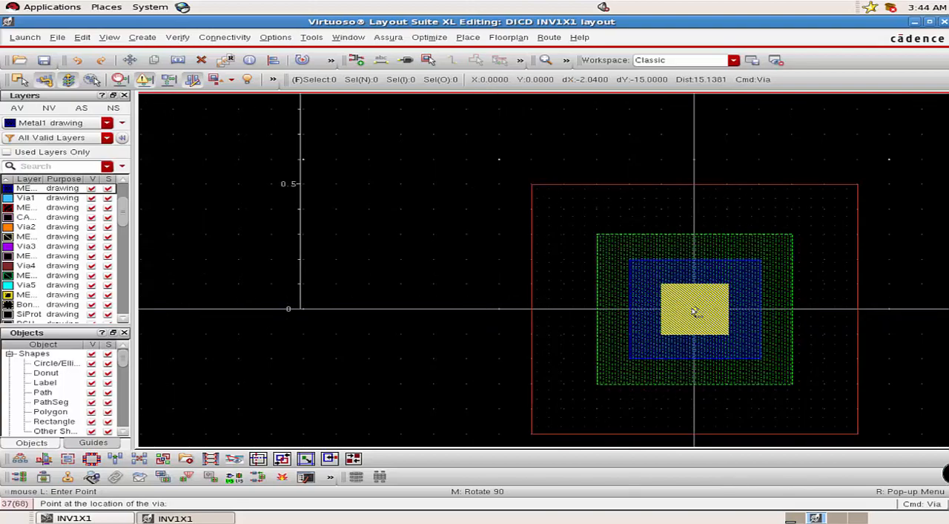
pyautogui.click(693, 309)
pyautogui.press('Escape')
pyautogui.scroll(-2, 694, 237)
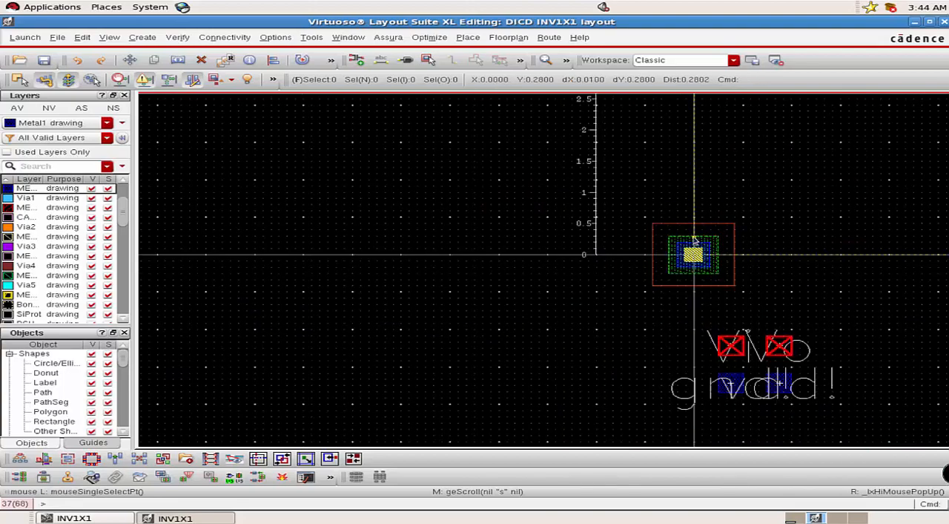
# Place a single M1_NWELL via on the PR boundary's upper-left corner, at X 0 and Y 15.
pyautogui.click(141, 38)
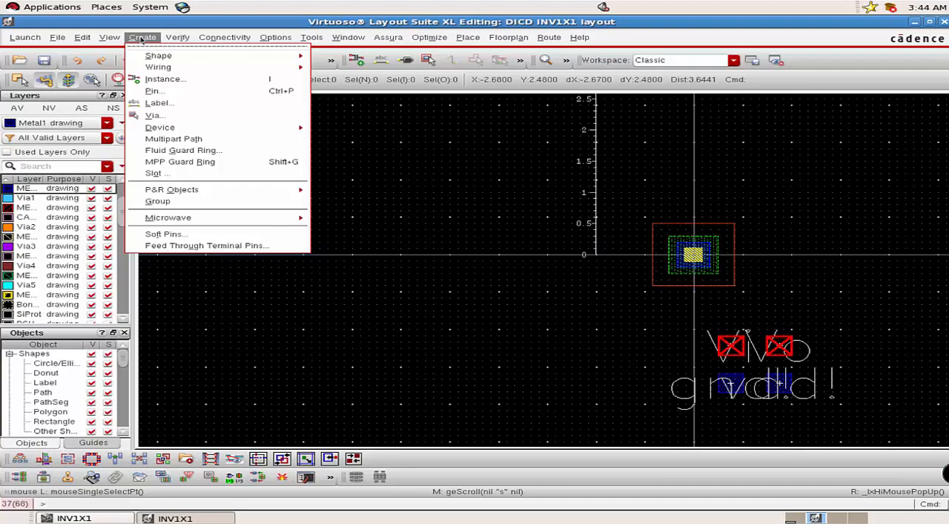
pyautogui.click(170, 115)
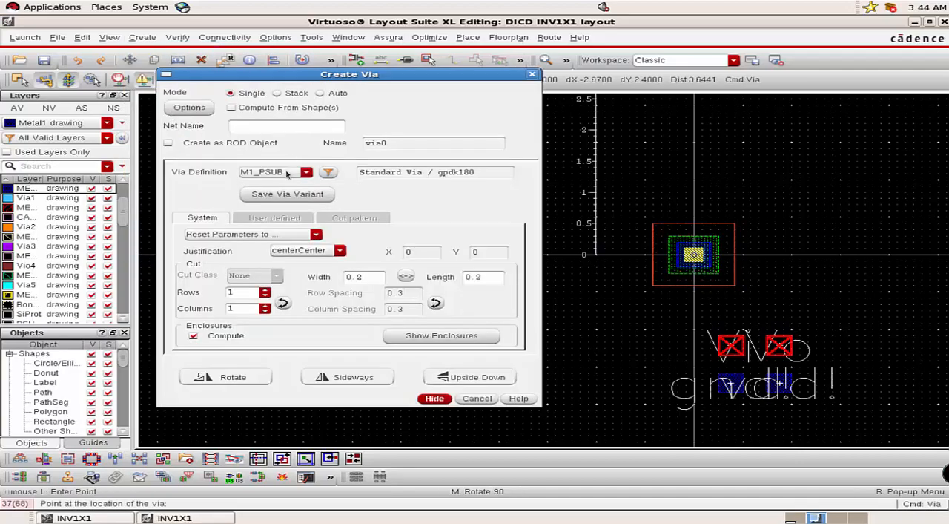
pyautogui.click(287, 173)
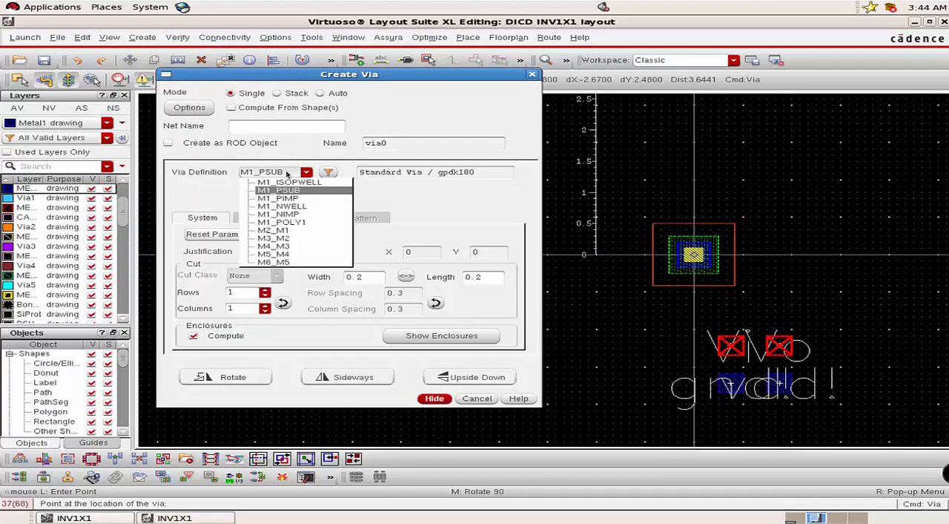
pyautogui.click(282, 206)
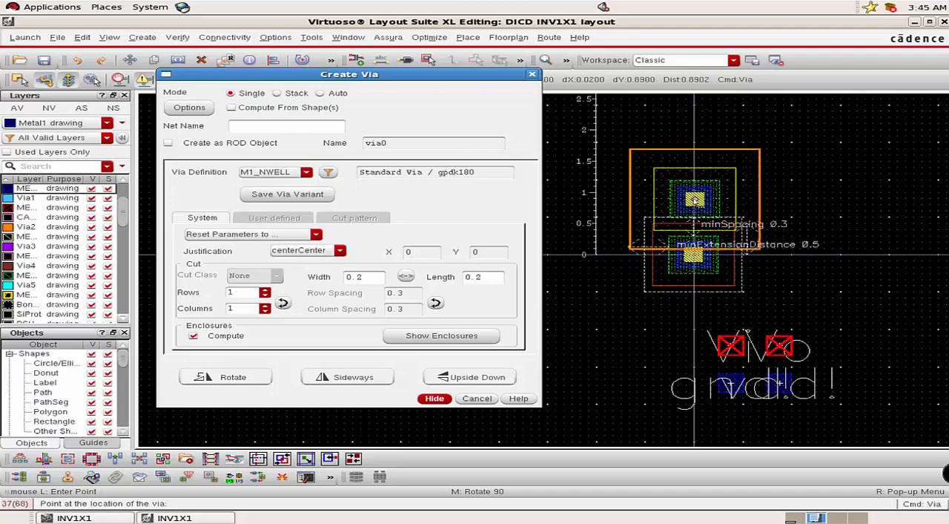
pyautogui.click(693, 255)
pyautogui.click(435, 398)
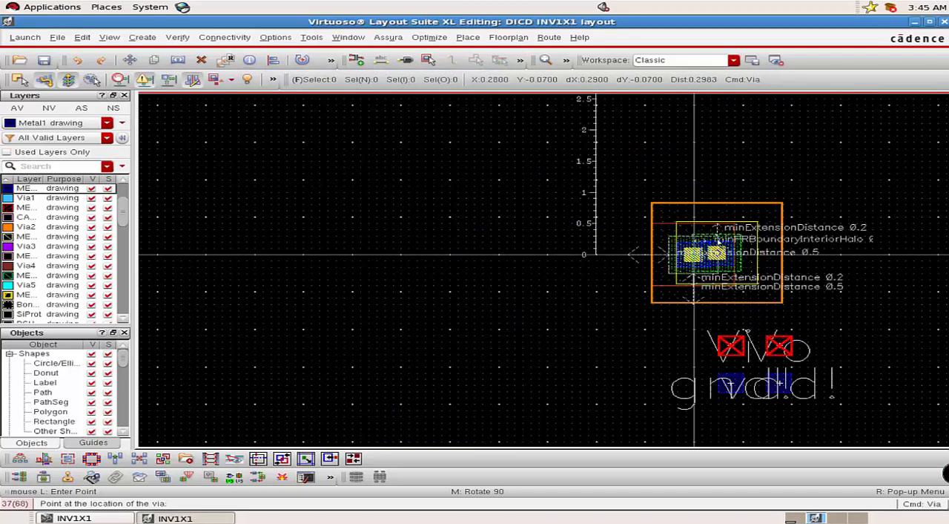
pyautogui.scroll(5, 701, 230)
pyautogui.scroll(7, 703, 233)
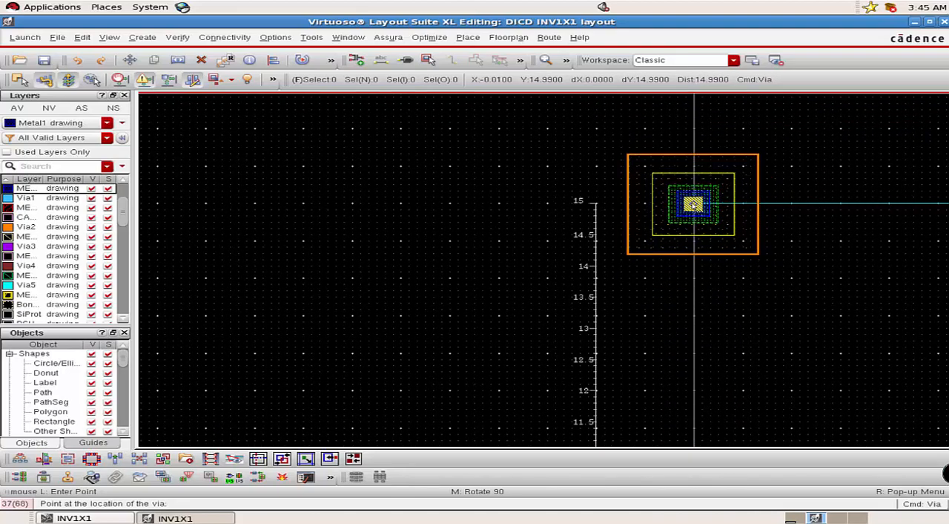
pyautogui.keyDown('ctrl'); pyautogui.scroll(2, 693, 205); pyautogui.keyUp('ctrl')
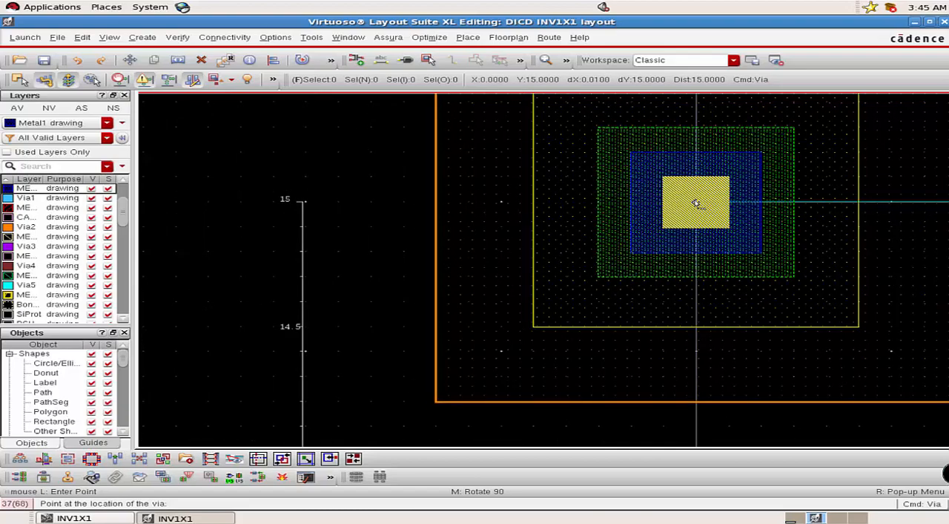
pyautogui.click(696, 203)
pyautogui.keyDown('ctrl'); pyautogui.scroll(-3, 696, 203); pyautogui.keyUp('ctrl')
pyautogui.press('Escape')
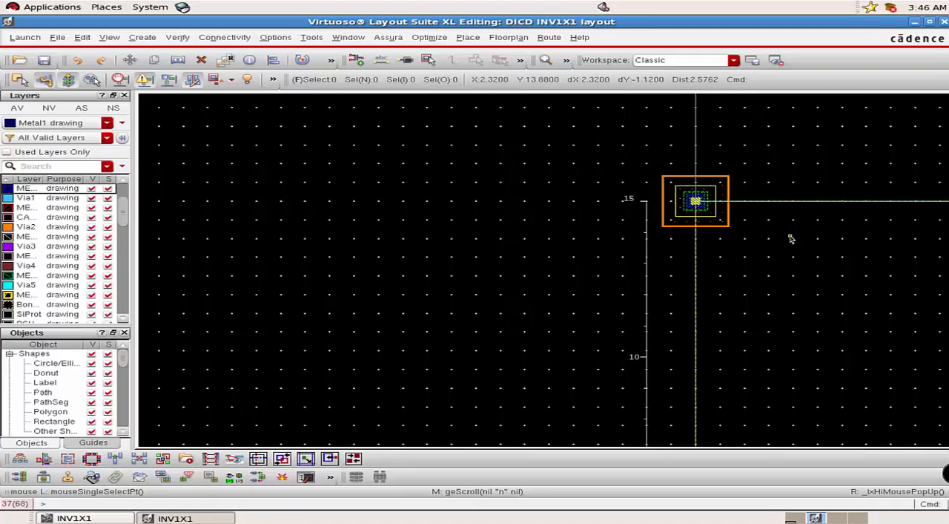
# Draw a Metal1 rectangle over the M1_PSUB via from X -0.6, Y 0.6 to X 4.8, Y -0.6 as the lower power rail.
pyautogui.press('f')
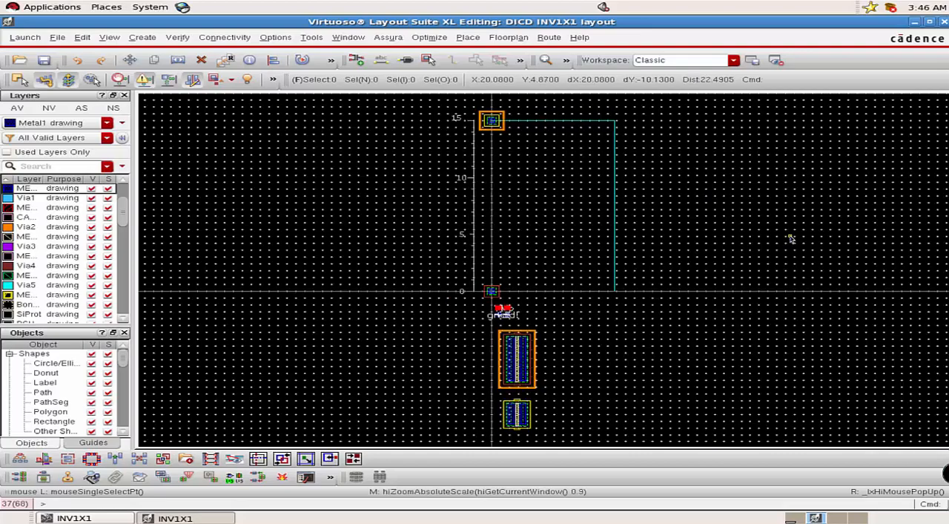
pyautogui.click(21, 190)
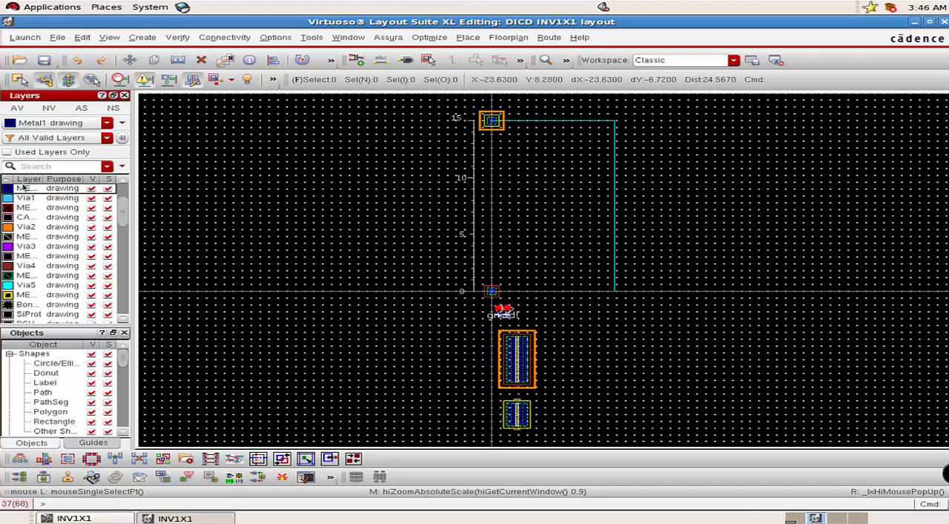
pyautogui.click(141, 37)
pyautogui.moveTo(158, 56)
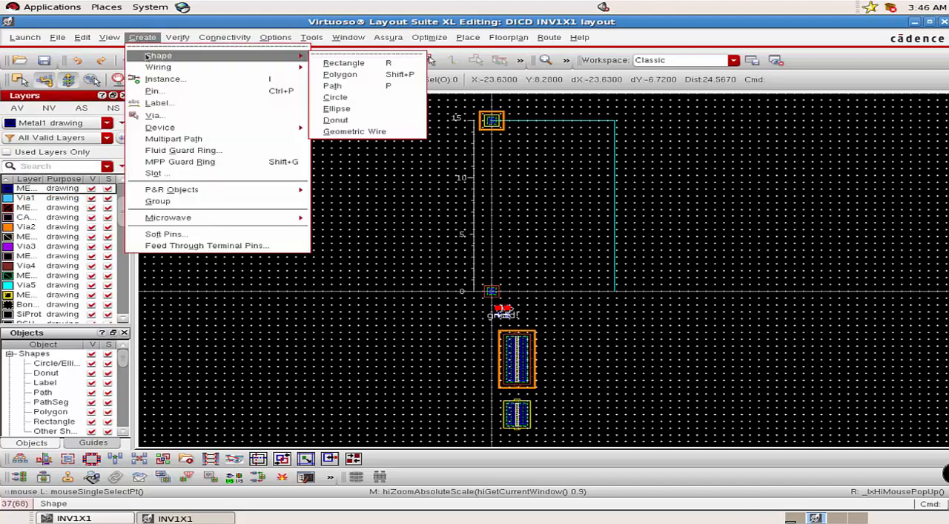
pyautogui.click(351, 67)
pyautogui.keyDown('ctrl'); pyautogui.scroll(3, 511, 289); pyautogui.keyUp('ctrl')
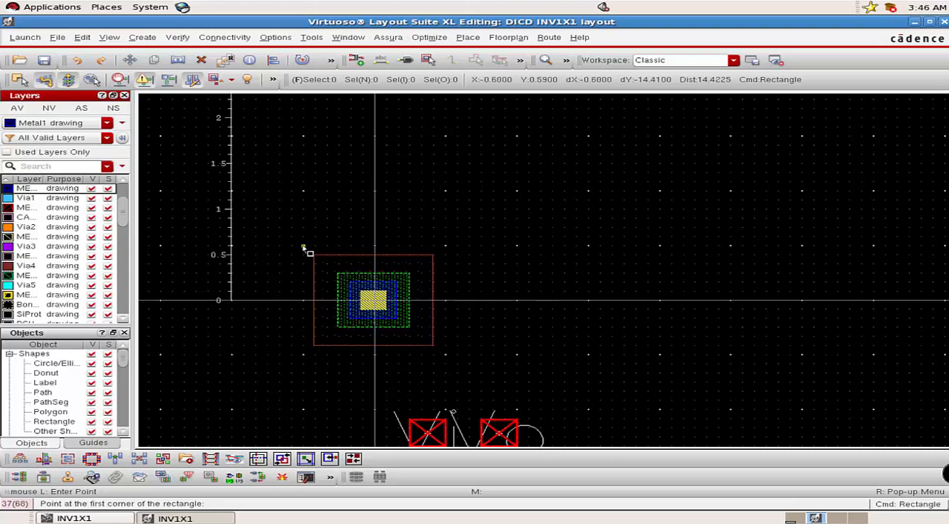
pyautogui.scroll(1, 307, 250)
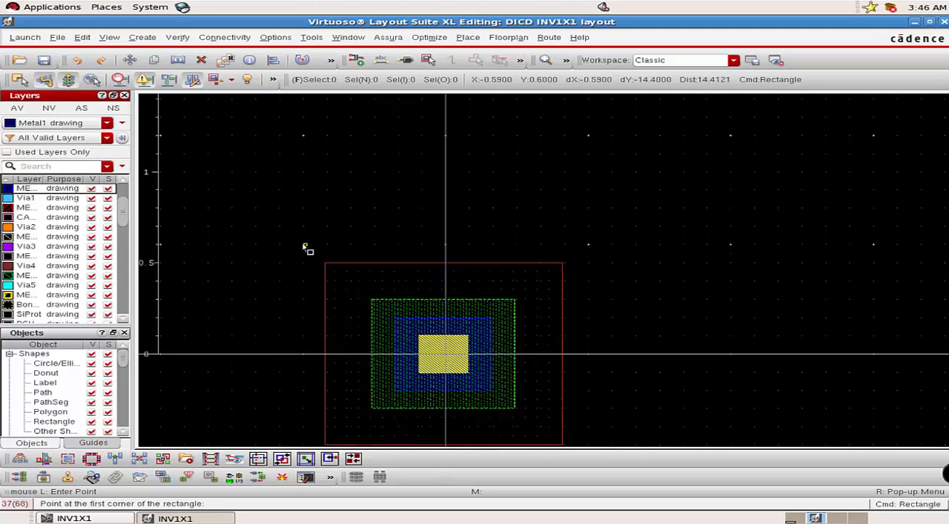
pyautogui.click(304, 243)
pyautogui.scroll(-1, 310, 339)
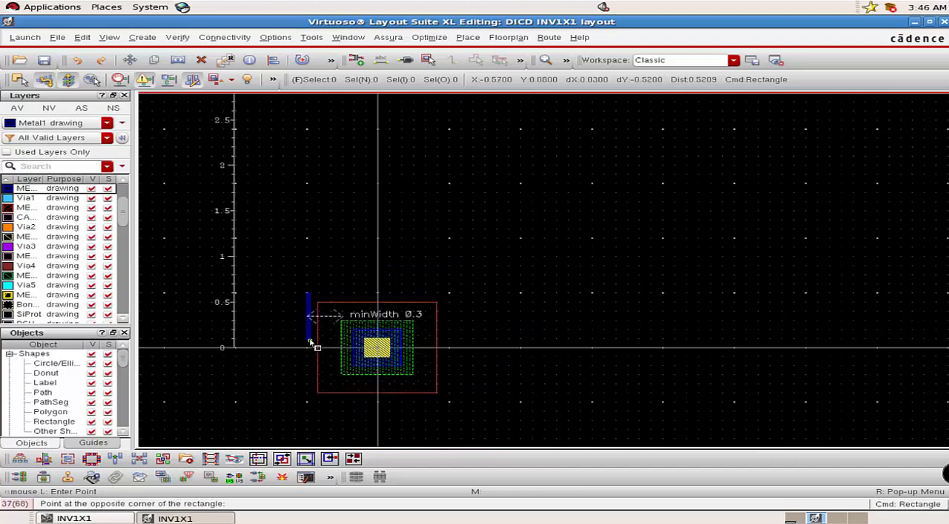
pyautogui.scroll(-2, 310, 341)
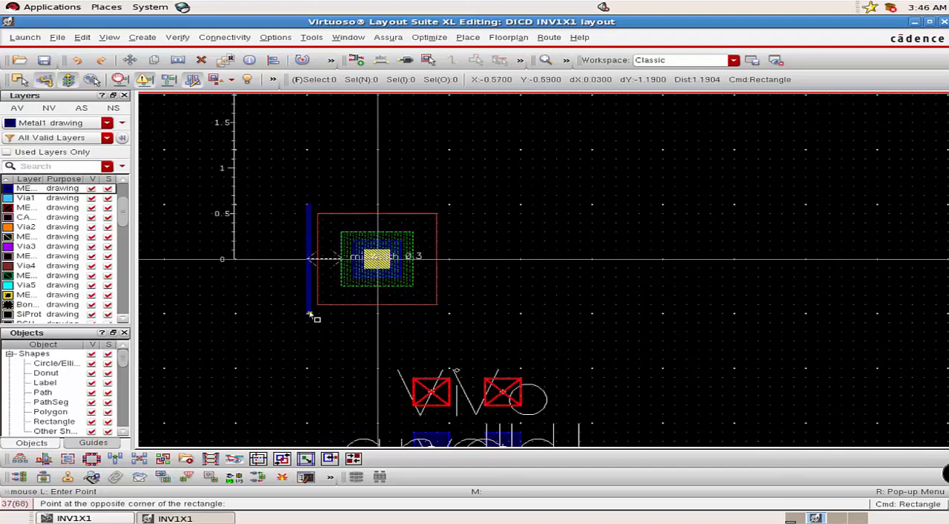
pyautogui.scroll(2, 310, 316)
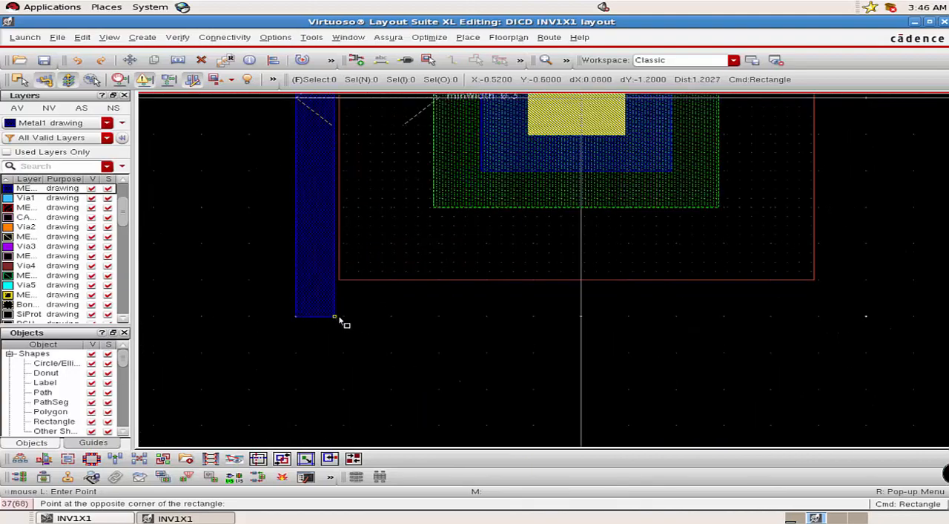
pyautogui.keyDown('ctrl'); pyautogui.scroll(-4, 653, 317); pyautogui.keyUp('ctrl')
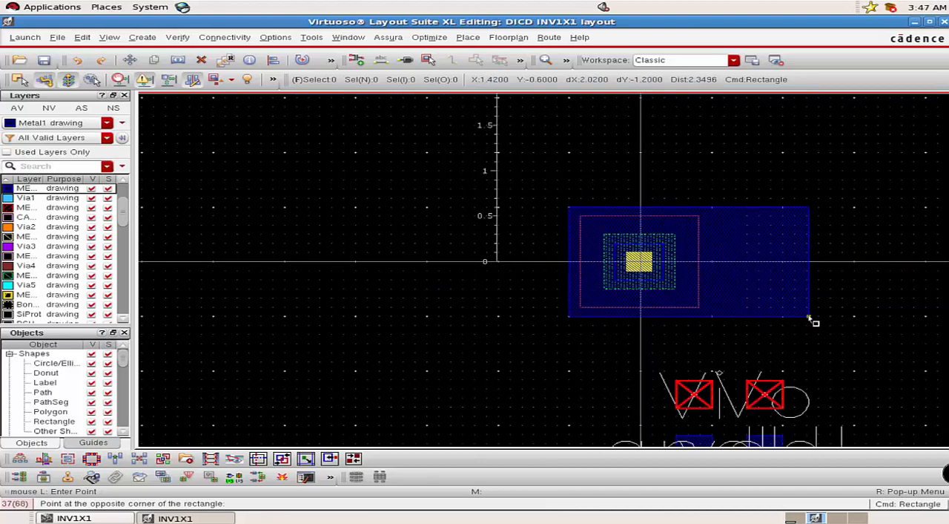
pyautogui.press('Right')
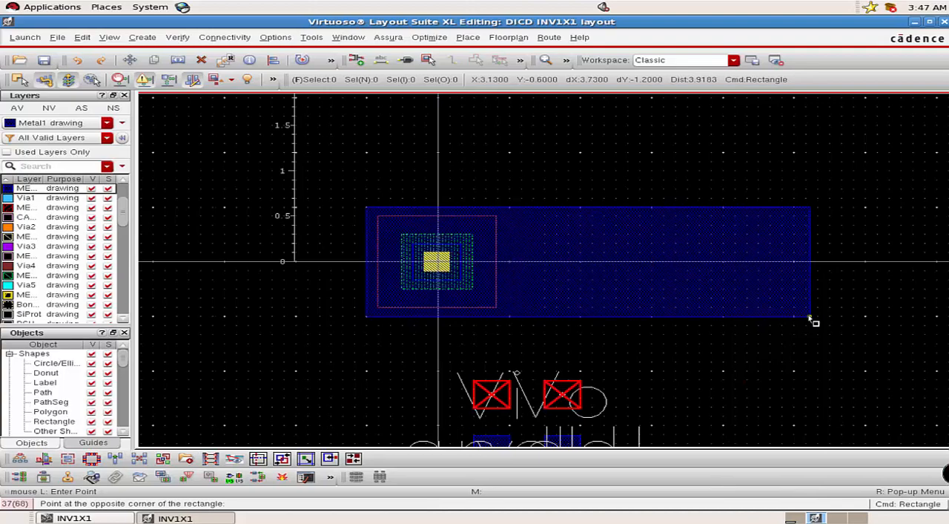
pyautogui.press('Right')
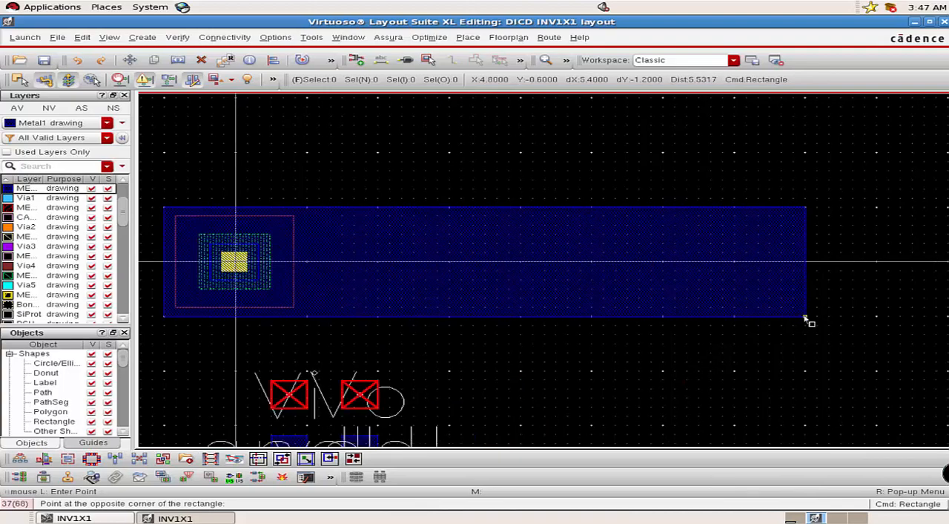
pyautogui.click(805, 318)
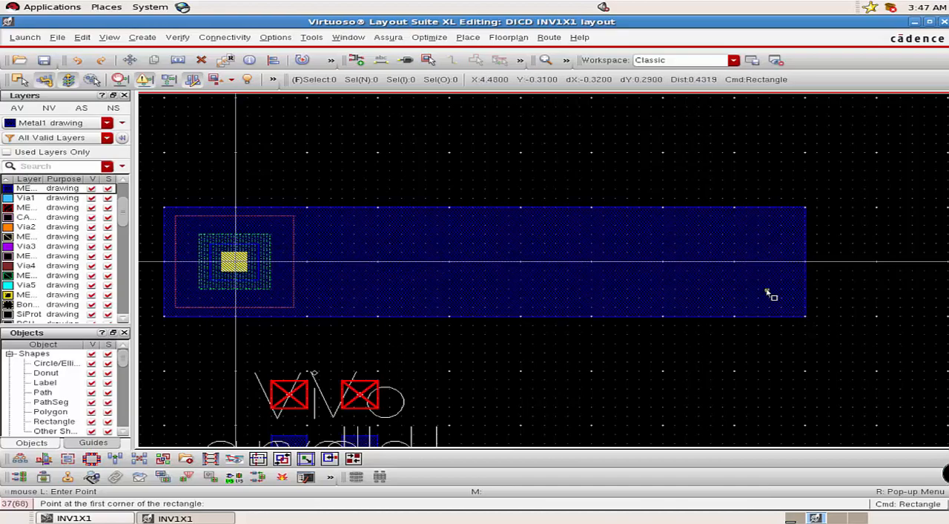
pyautogui.press('Escape')
# Copy the lower Metal1 rail 15 units straight up, centring the copy on the boundary's upper edge over the M1_NWELL via.
pyautogui.scroll(2, 418, 218)
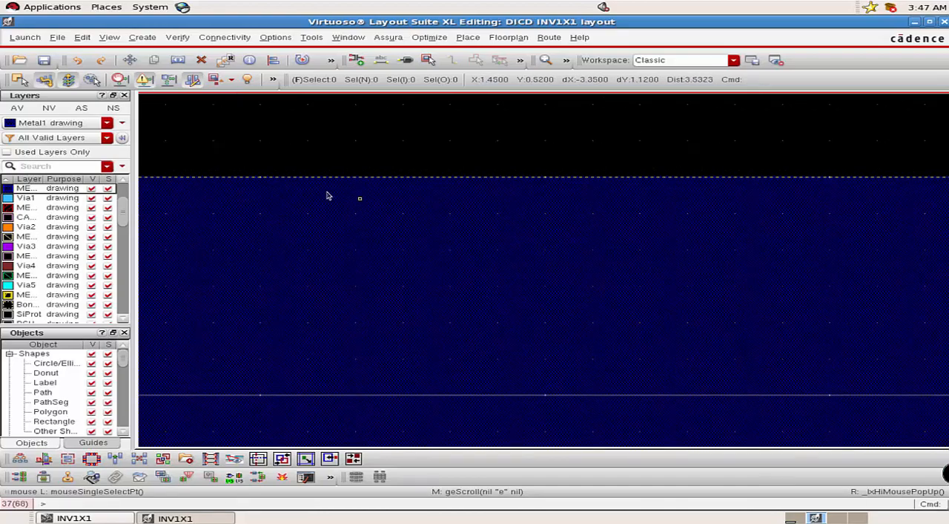
pyautogui.scroll(-2, 283, 319)
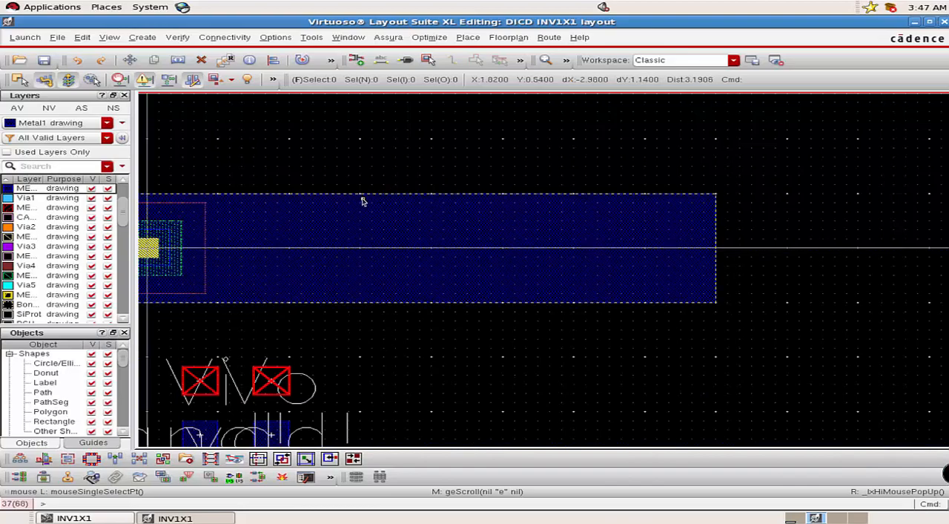
pyautogui.scroll(1, 420, 201)
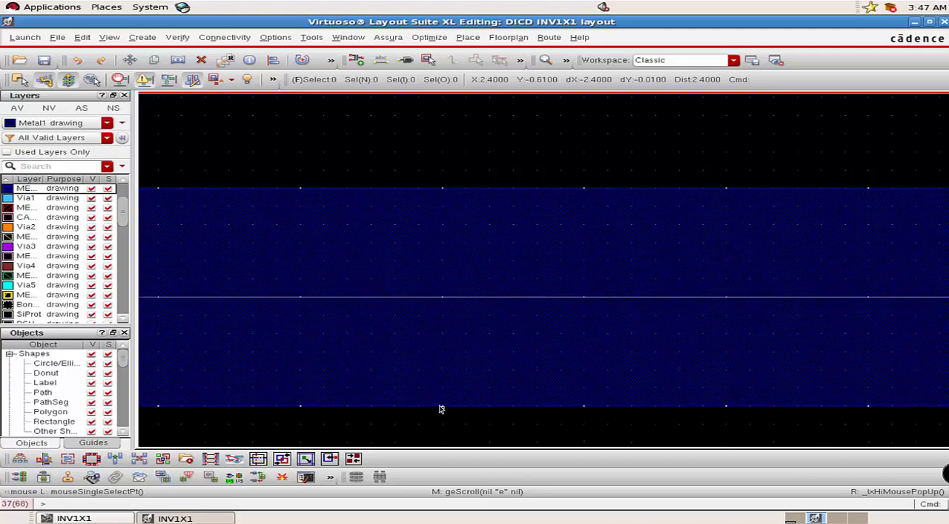
pyautogui.scroll(-2, 440, 408)
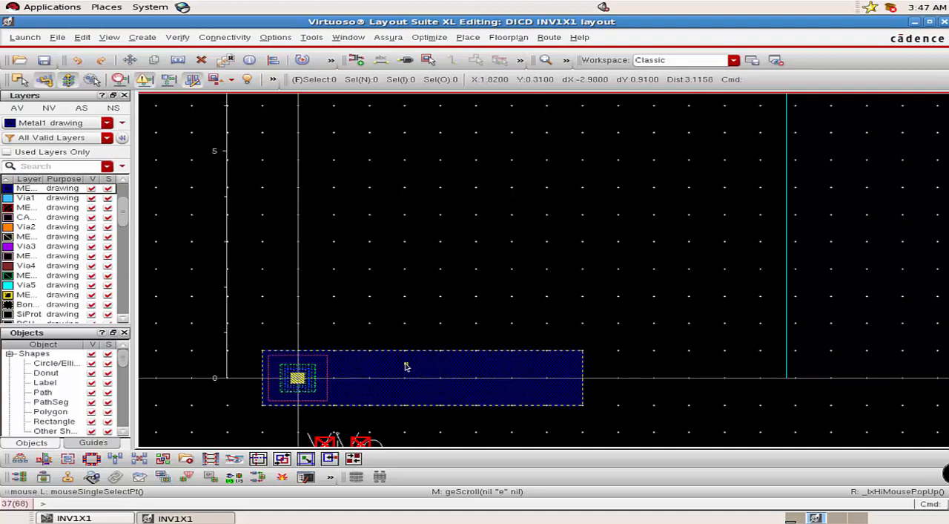
pyautogui.click(406, 367)
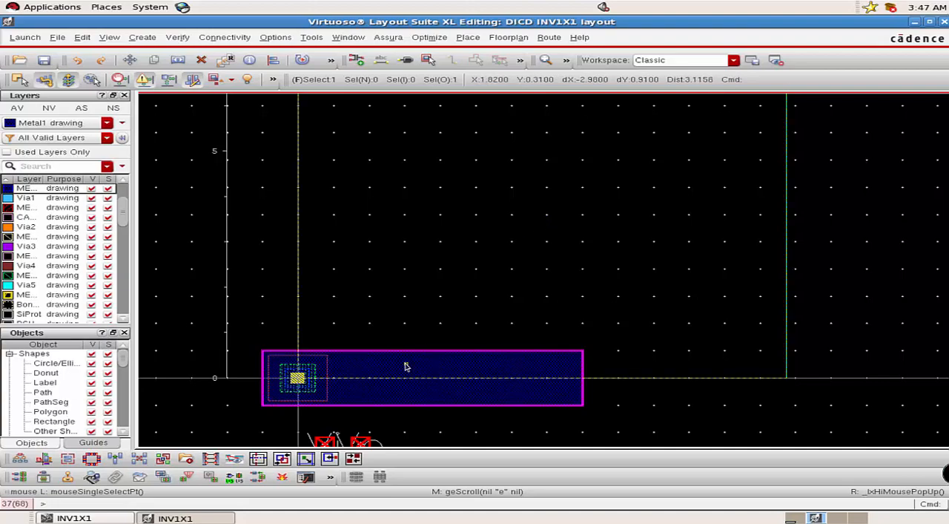
pyautogui.rightClick(405, 363)
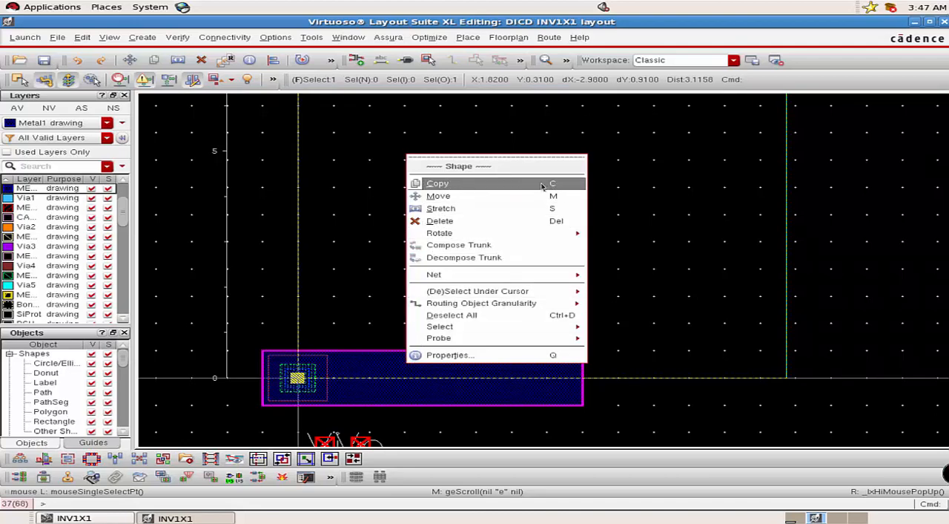
pyautogui.click(542, 184)
pyautogui.click(388, 366)
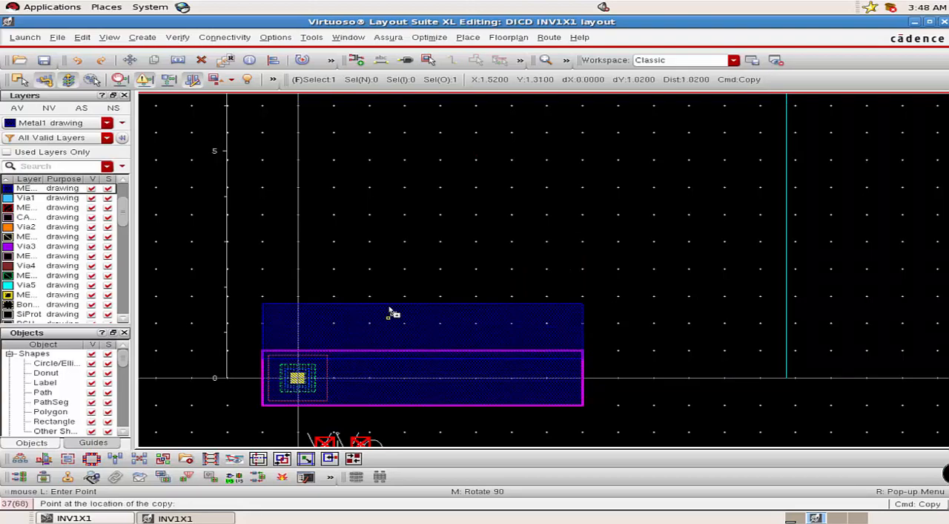
pyautogui.scroll(5, 396, 278)
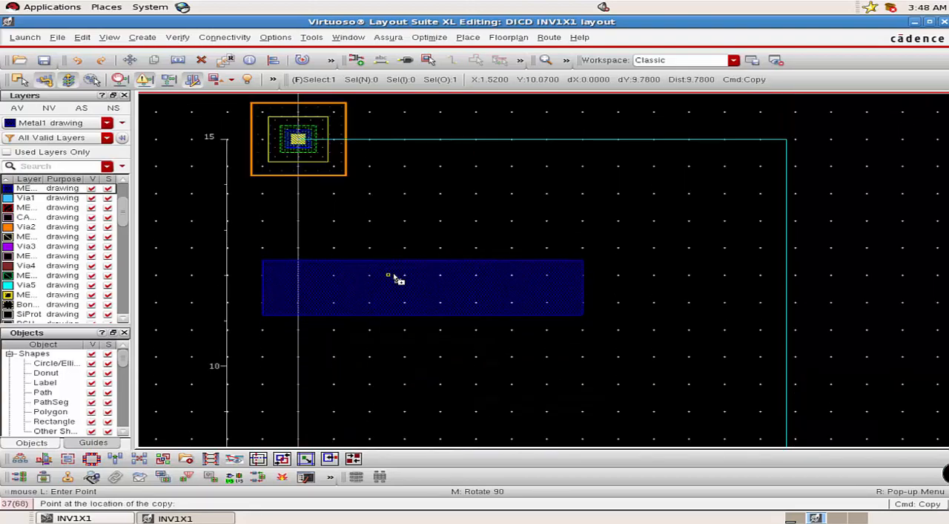
pyautogui.scroll(2, 397, 281)
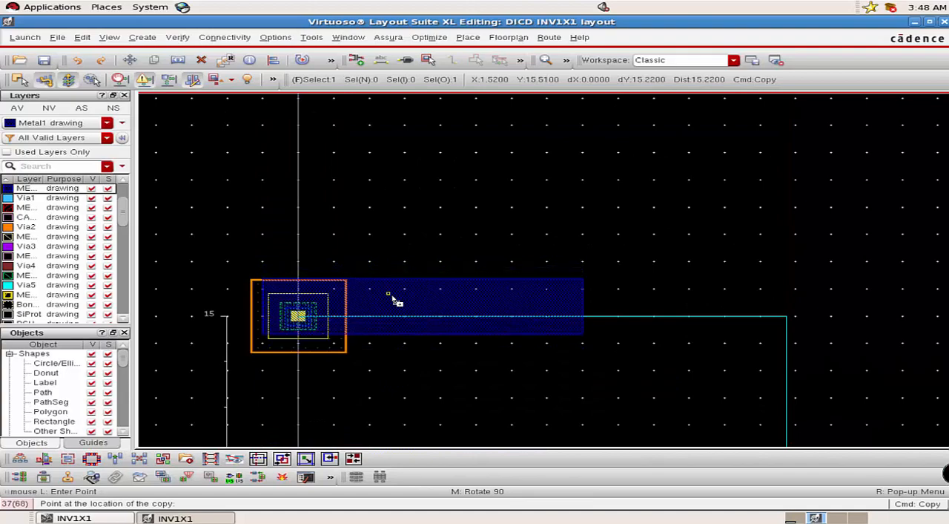
pyautogui.keyDown('ctrl'); pyautogui.scroll(2, 393, 308); pyautogui.keyUp('ctrl')
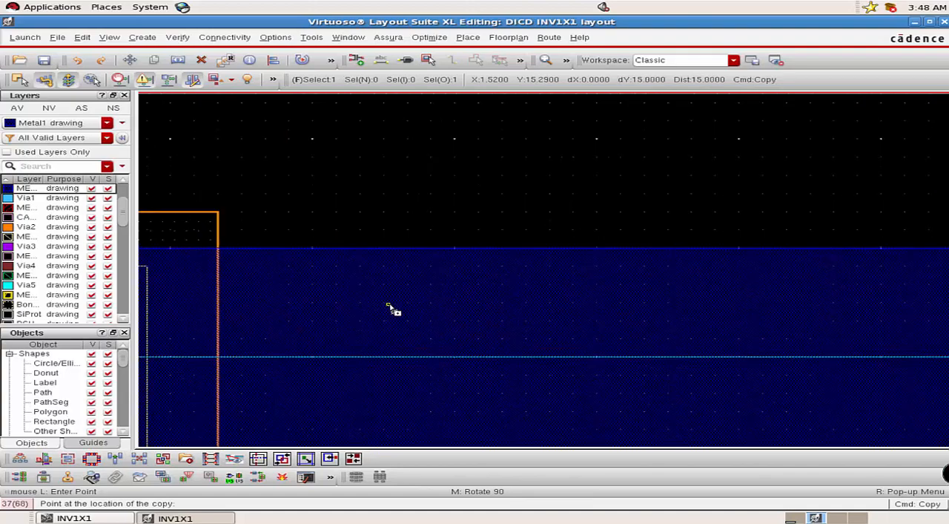
pyautogui.click(389, 304)
pyautogui.keyDown('ctrl'); pyautogui.scroll(-2, 390, 305); pyautogui.keyUp('ctrl')
pyautogui.click(724, 368)
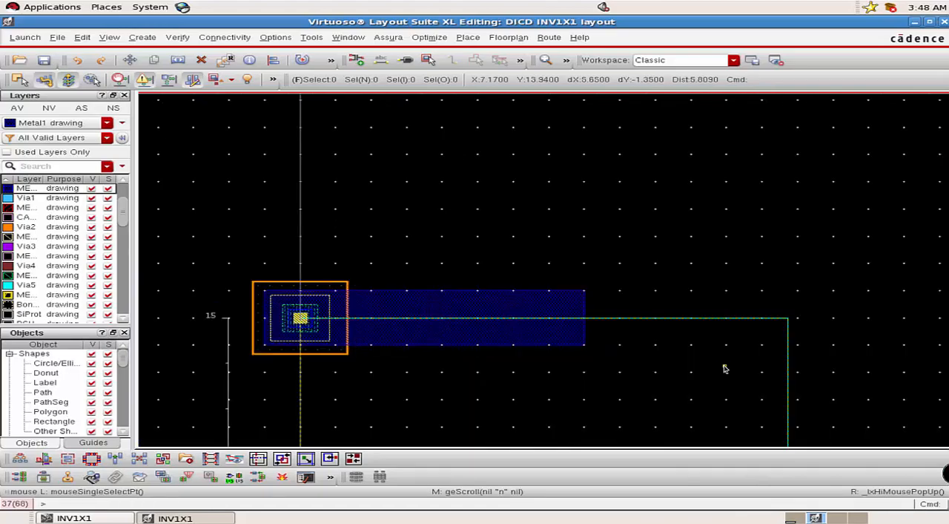
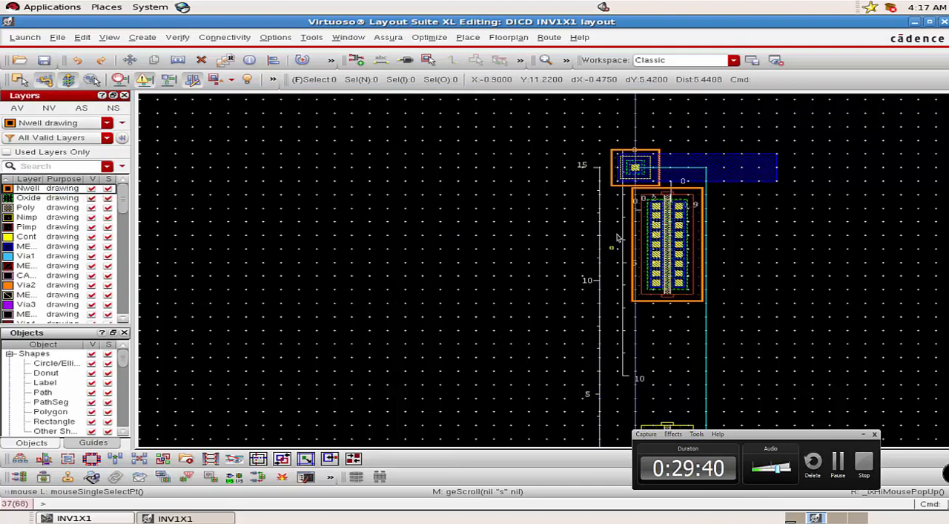
# Draw an Nwell rectangle from X -0.8, Y 15.8 to about X 3, Y 5.8, enclosing the M1_NWELL via and the upper transistor.
pyautogui.press('r')
pyautogui.keyDown('ctrl'); pyautogui.scroll(1, 613, 152); pyautogui.keyUp('ctrl')
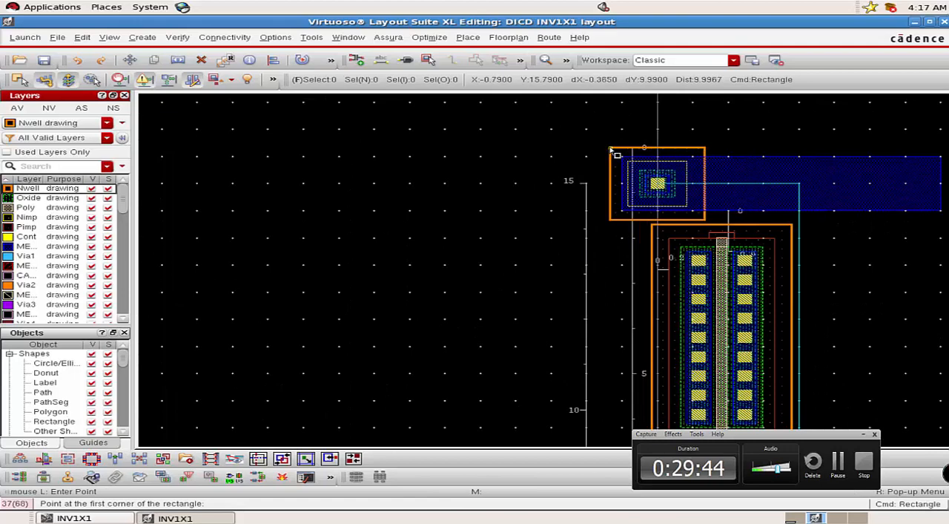
pyautogui.keyDown('ctrl'); pyautogui.scroll(1, 612, 150); pyautogui.keyUp('ctrl')
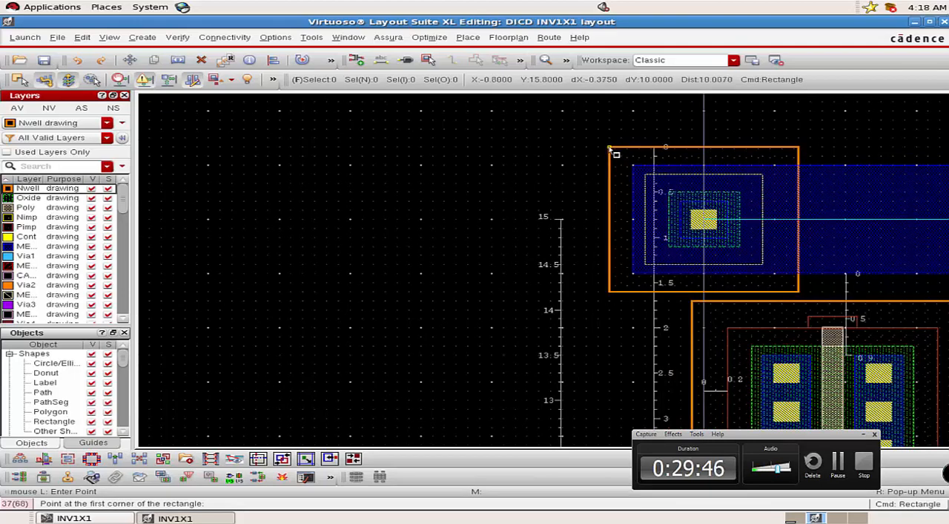
pyautogui.click(612, 150)
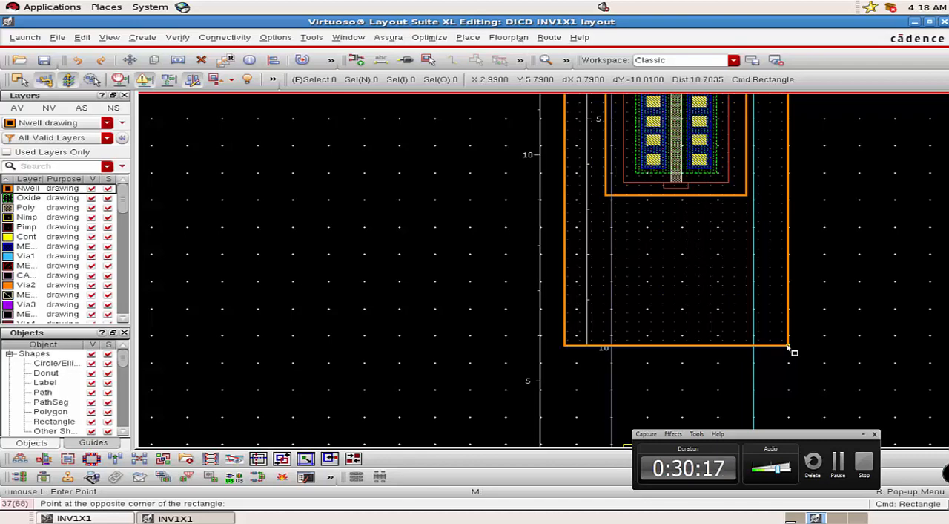
pyautogui.keyDown('ctrl'); pyautogui.scroll(2, 789, 347); pyautogui.keyUp('ctrl')
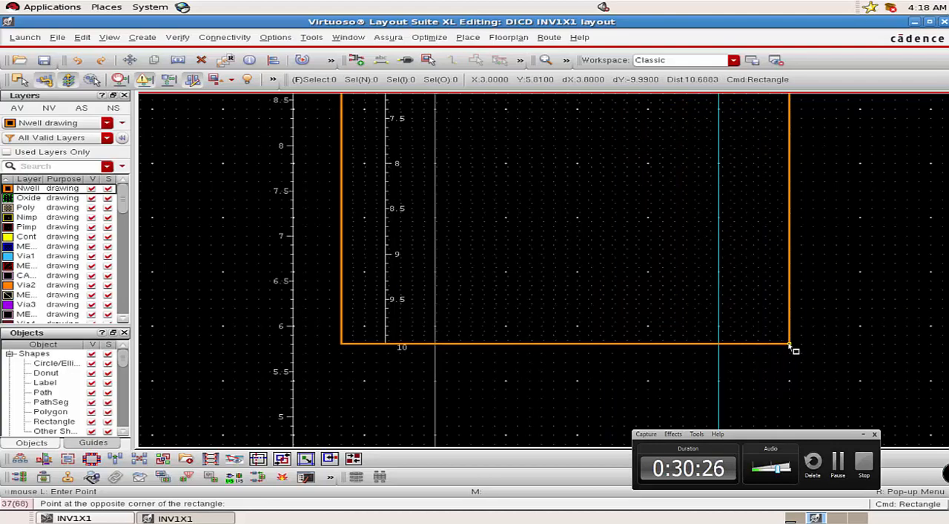
pyautogui.click(790, 345)
pyautogui.keyDown('ctrl'); pyautogui.scroll(-2, 790, 345); pyautogui.keyUp('ctrl')
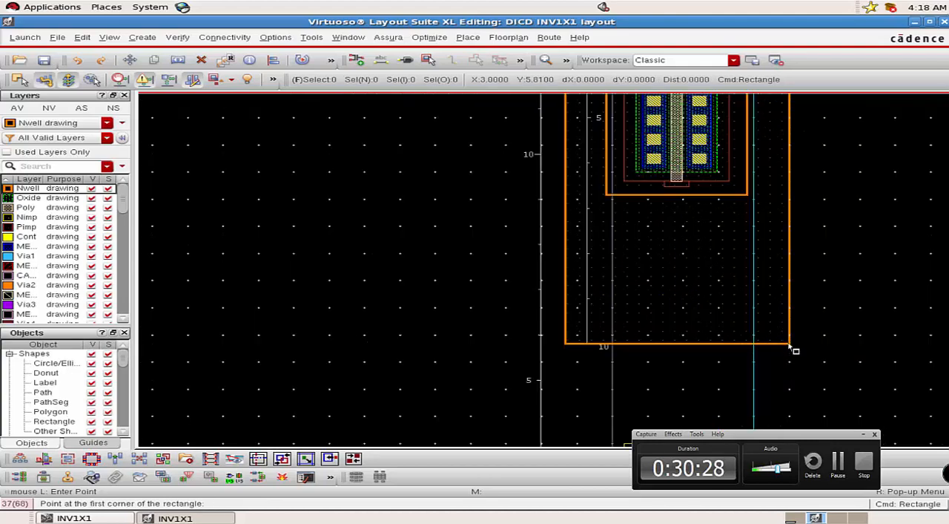
pyautogui.press('Escape')
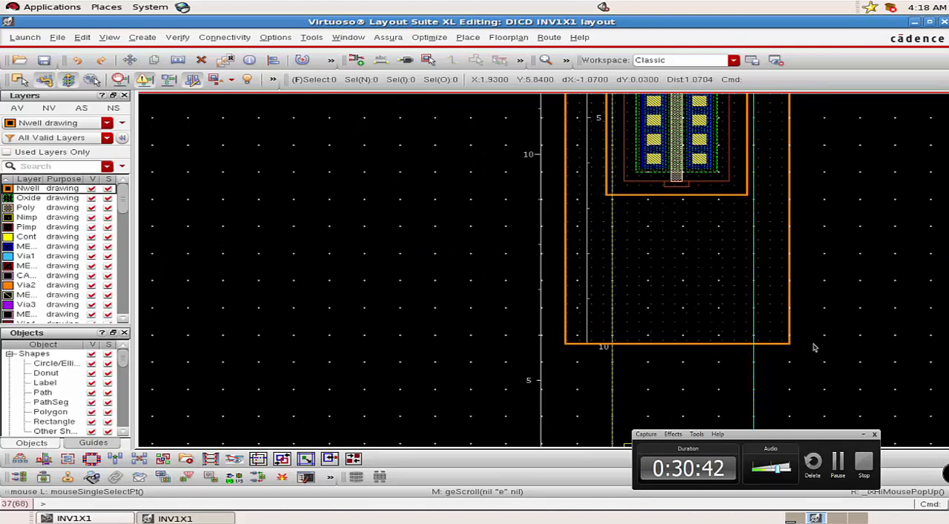
# Move the gnd! pin onto the lower Metal1 rail, at about X 0.45, Y 0.
pyautogui.scroll(-6, 843, 350)
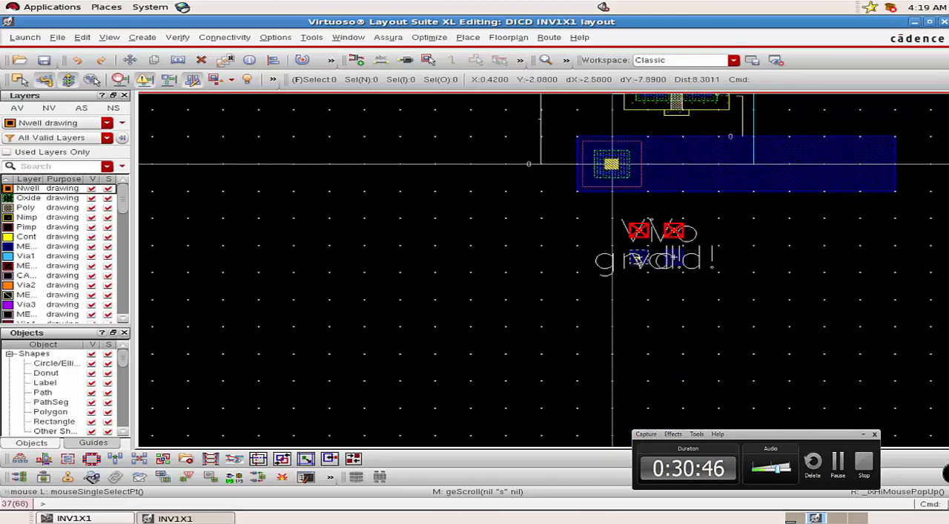
pyautogui.click(638, 257)
pyautogui.press('m')
pyautogui.click(638, 257)
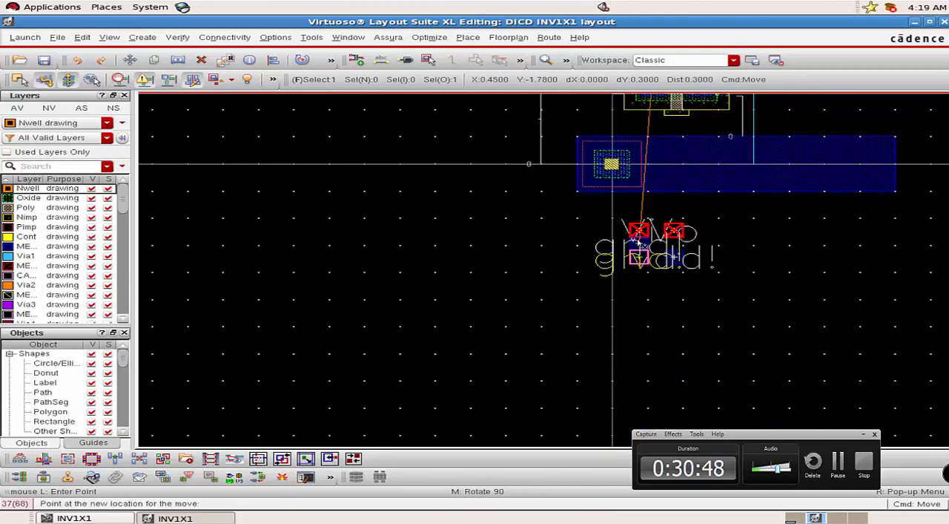
pyautogui.click(651, 169)
# Move the vdd! pin straight up onto the upper Metal1 rail, at about X 1.06, Y 15.
pyautogui.click(673, 258)
pyautogui.press('m')
pyautogui.click(674, 258)
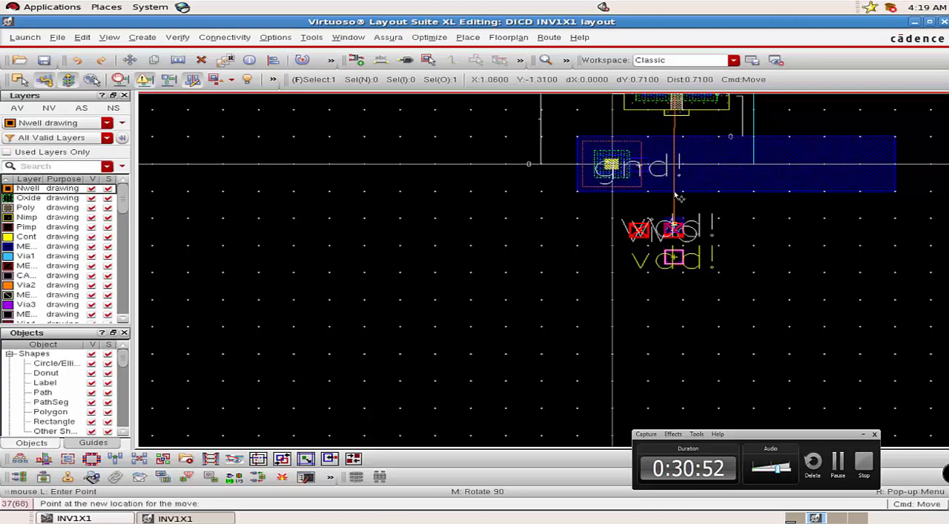
pyautogui.scroll(4, 680, 144)
pyautogui.scroll(6, 680, 145)
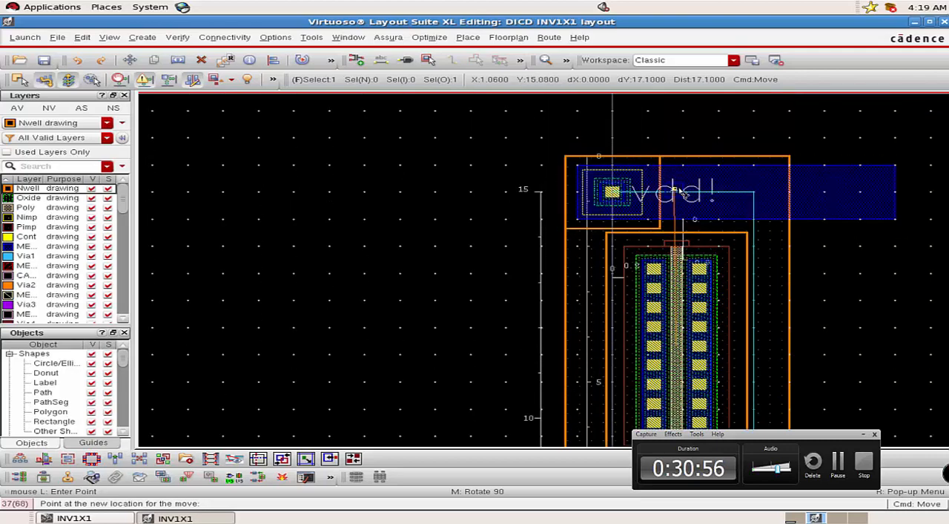
pyautogui.click(679, 191)
# Adjust the minor spacing of the layout grid in the Display Options.
pyautogui.scroll(-5, 689, 278)
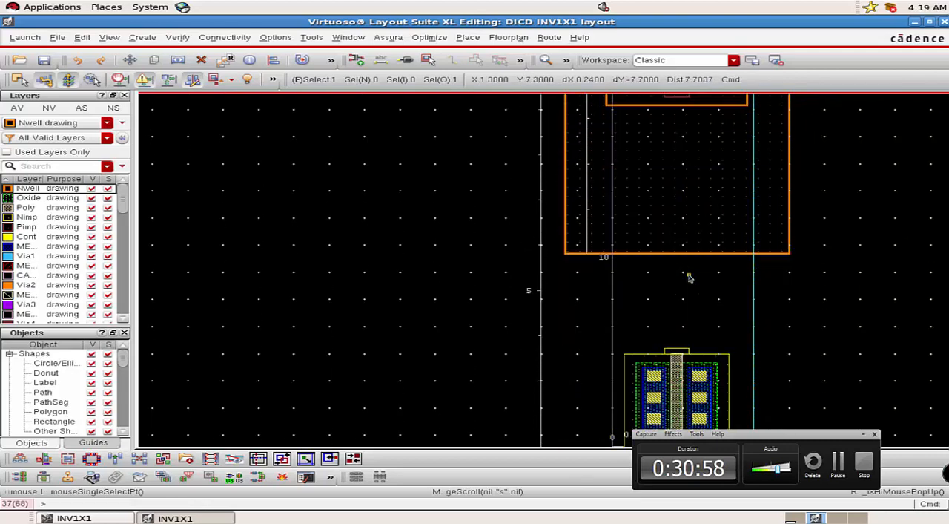
pyautogui.scroll(-5, 689, 278)
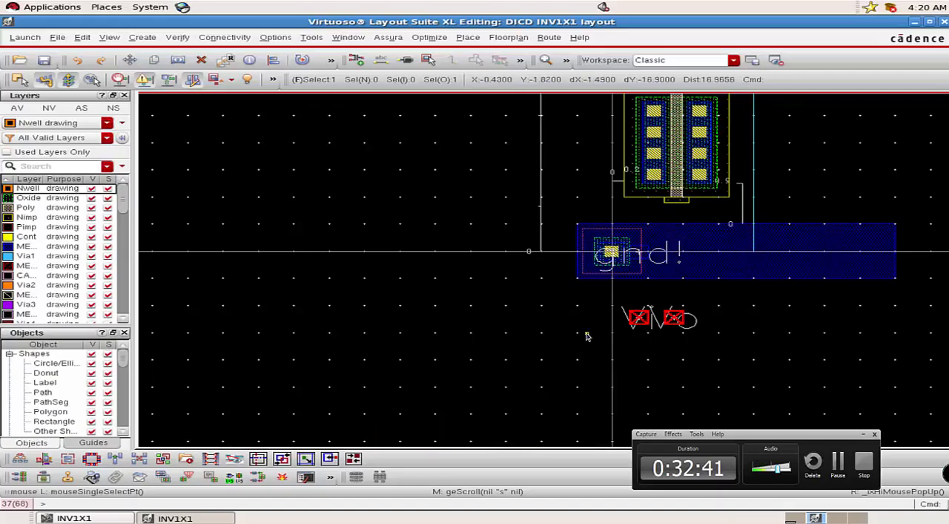
pyautogui.keyDown('ctrl'); pyautogui.scroll(2, 585, 333); pyautogui.keyUp('ctrl')
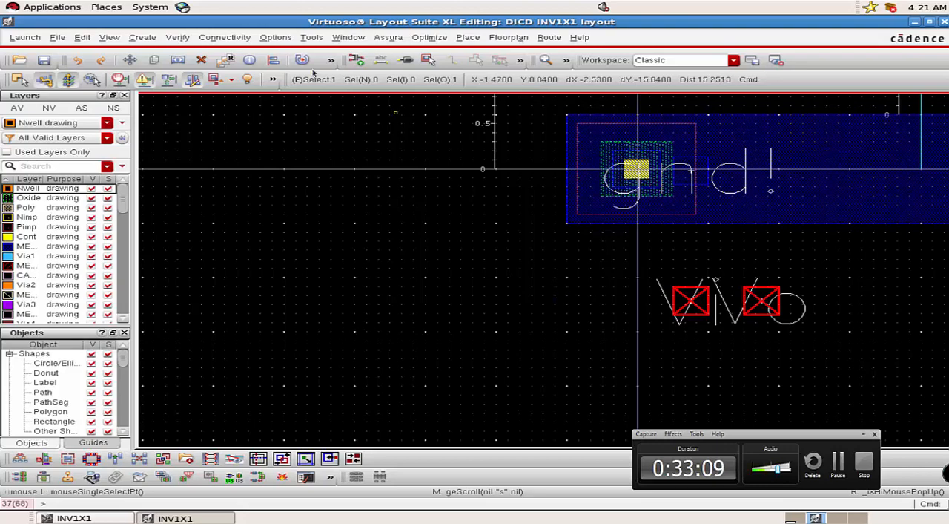
pyautogui.click(276, 41)
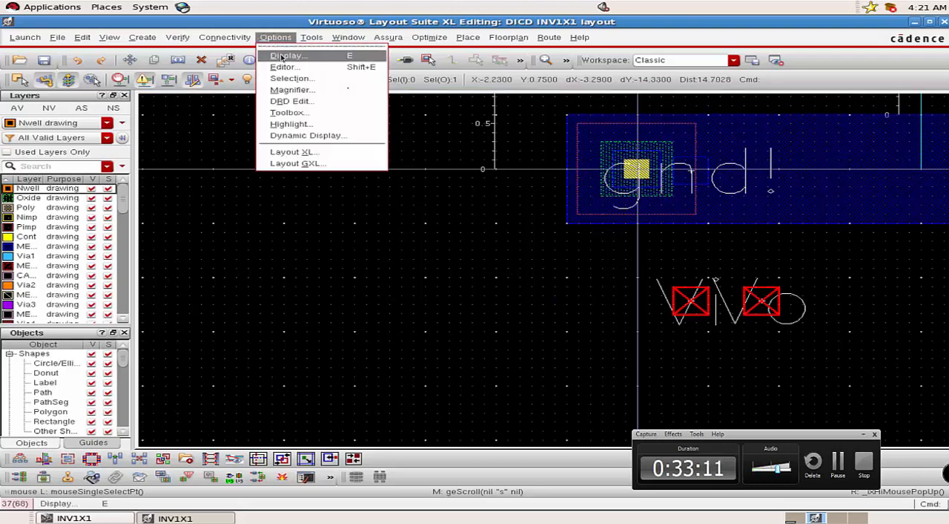
pyautogui.click(281, 56)
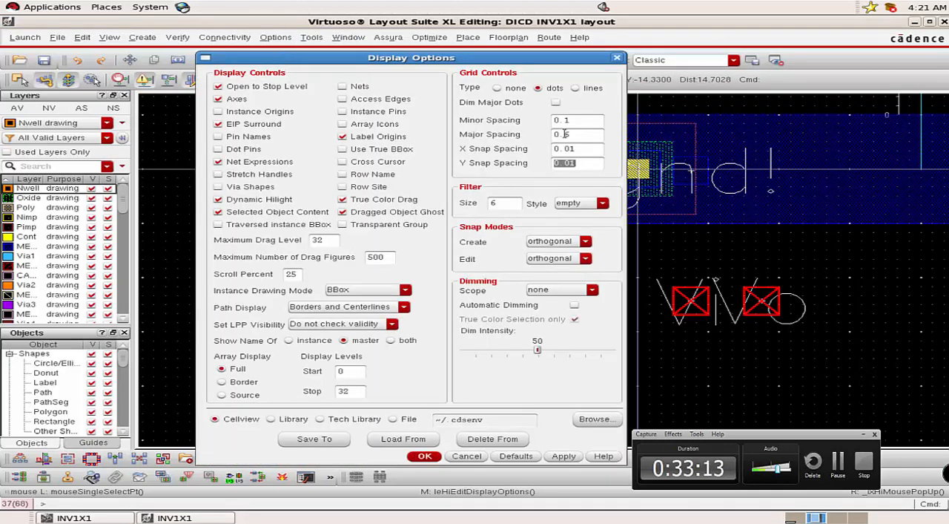
pyautogui.click(566, 120)
pyautogui.press('Return')
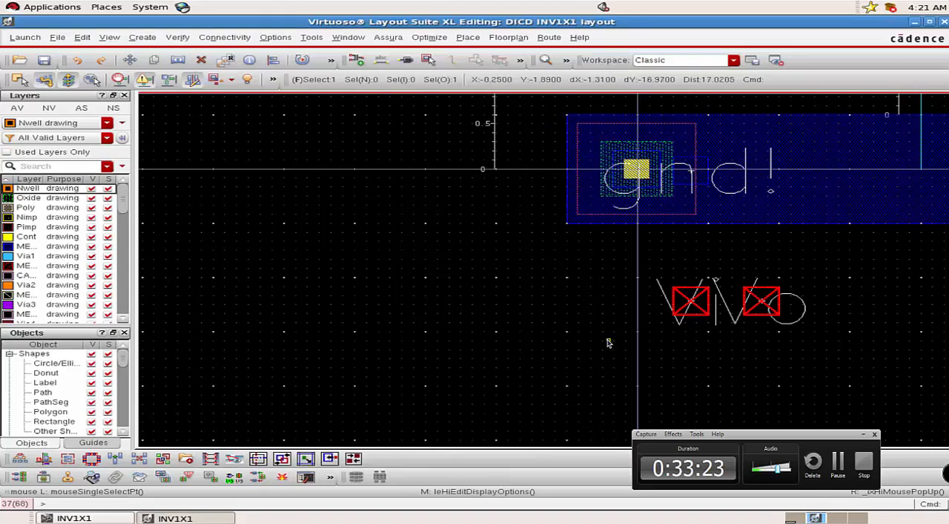
pyautogui.keyDown('ctrl'); pyautogui.scroll(2, 609, 343); pyautogui.keyUp('ctrl')
pyautogui.keyDown('ctrl'); pyautogui.scroll(-2, 609, 343); pyautogui.keyUp('ctrl')
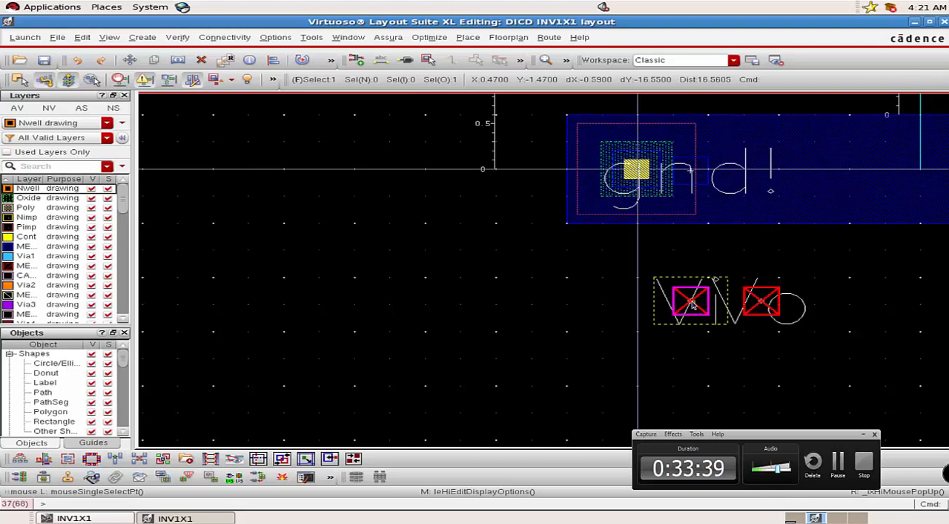
# Move the Vi pin from below the lower rail into the gap between the two transistors.
pyautogui.moveTo(692, 303); pyautogui.dragTo(747, 130)
pyautogui.press('Up')
pyautogui.press('Up')
pyautogui.press('Up')
pyautogui.press('Up')
pyautogui.press('Up')
pyautogui.click(747, 129)
pyautogui.keyDown('ctrl'); pyautogui.scroll(2, 717, 201); pyautogui.keyUp('ctrl')
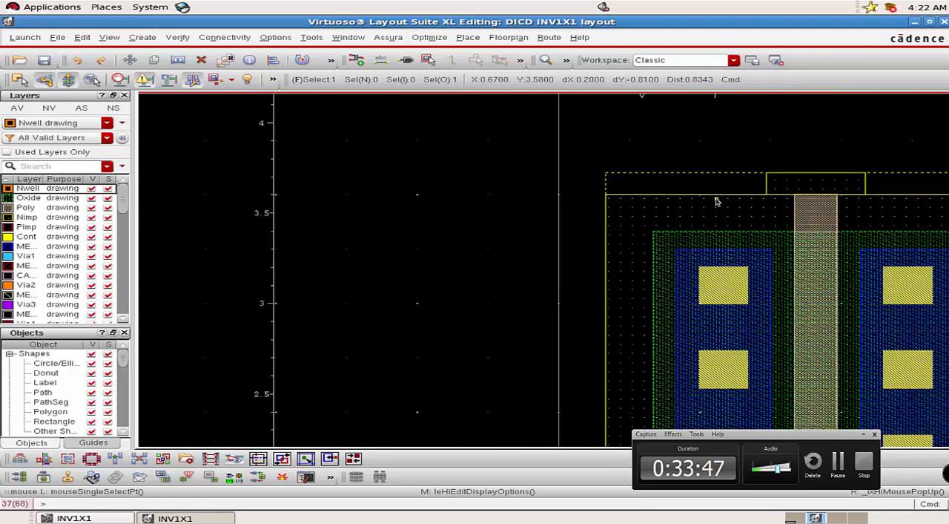
pyautogui.keyDown('ctrl'); pyautogui.scroll(-3, 714, 208); pyautogui.keyUp('ctrl')
pyautogui.press('Up')
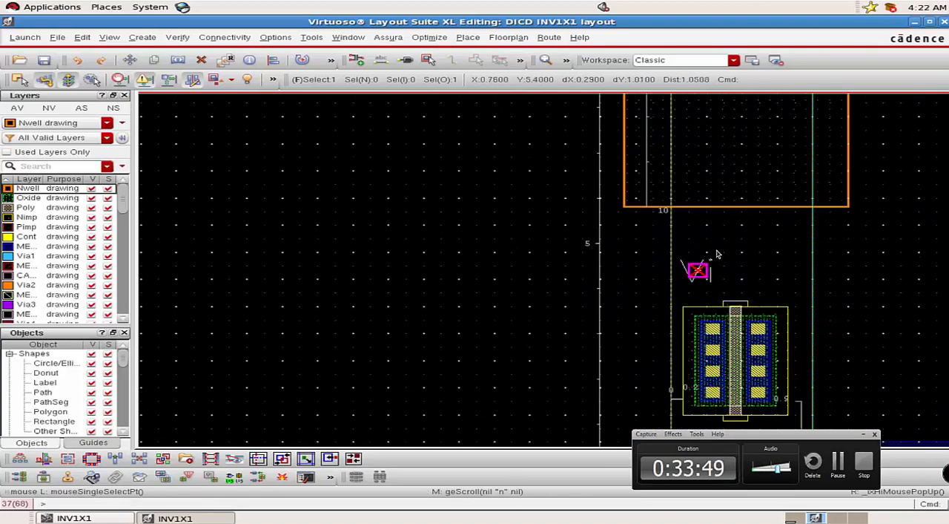
# Shift the Vi pin up and to the right within the transistor gap, centring it at about X 0.9, Y 5.1.
pyautogui.press('m')
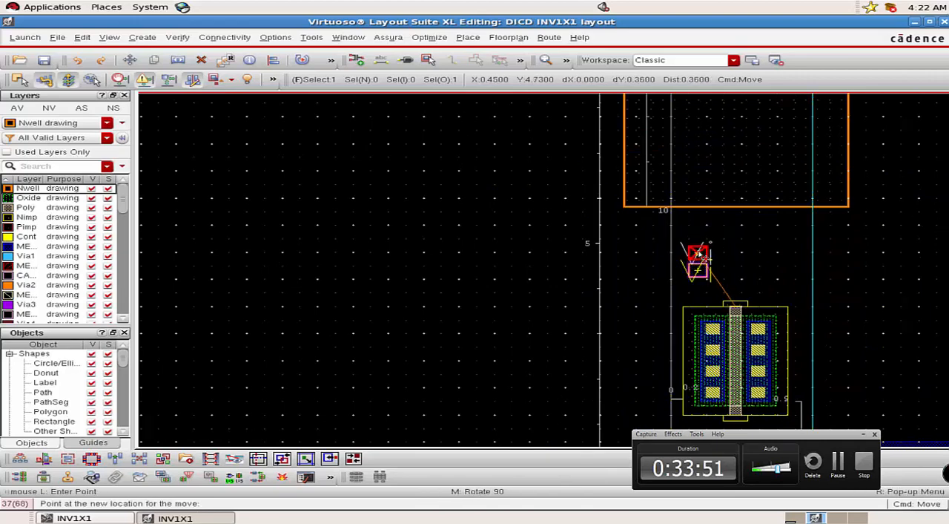
pyautogui.click(698, 249)
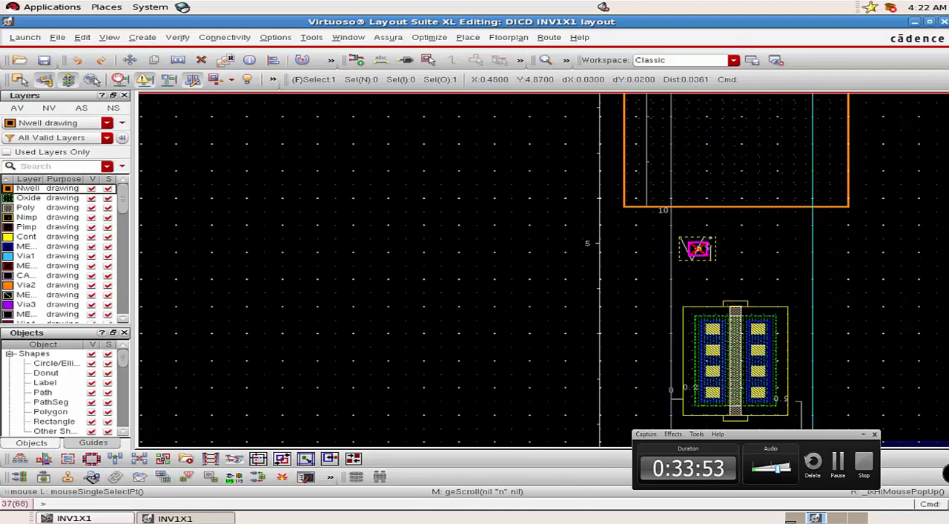
pyautogui.press('m')
pyautogui.click(723, 249)
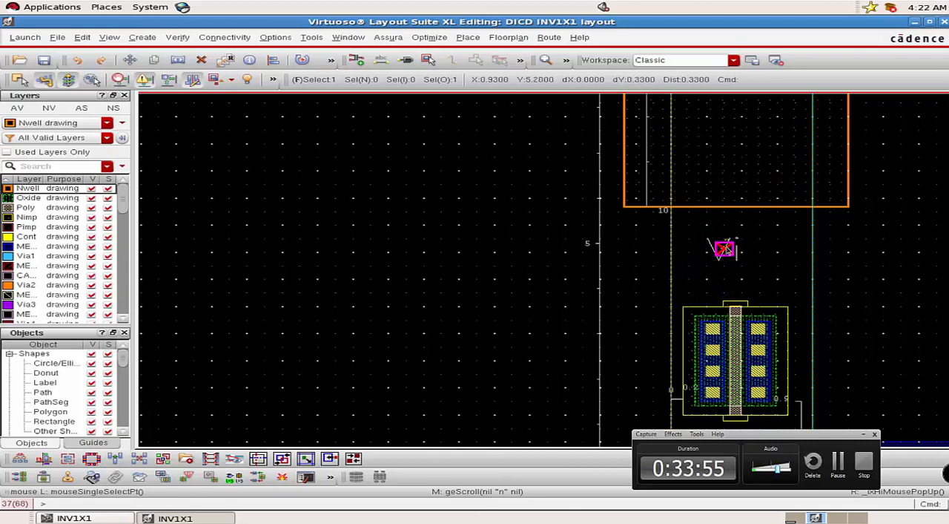
pyautogui.keyDown('ctrl'); pyautogui.scroll(3, 723, 249); pyautogui.keyUp('ctrl')
pyautogui.press('m')
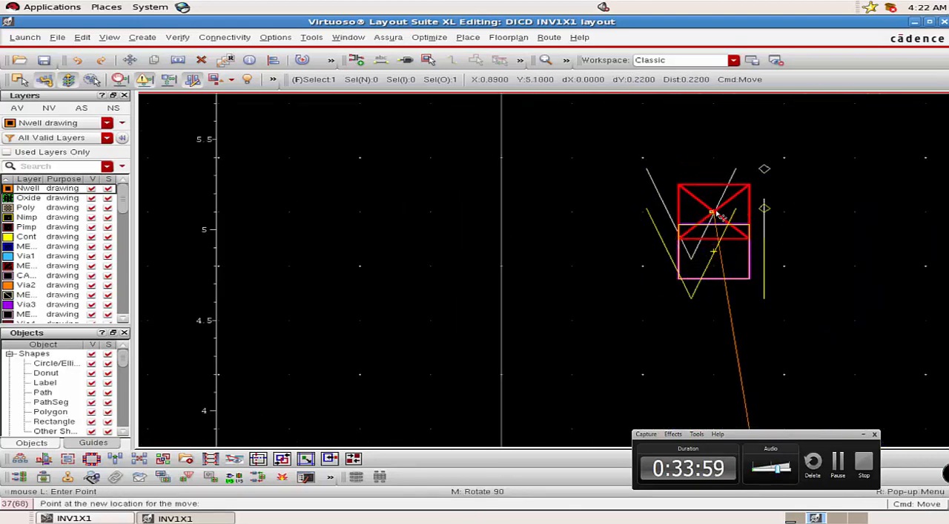
pyautogui.click(718, 215)
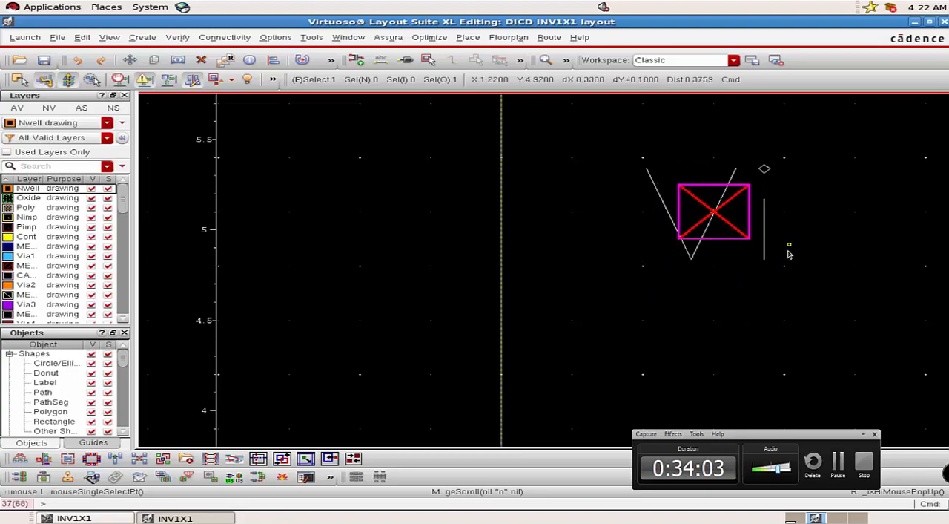
pyautogui.click(786, 185)
# Move the Vo pin from below the lower rail to just inside the Nwell's lower edge, above Vi.
pyautogui.scroll(-2, 582, 289)
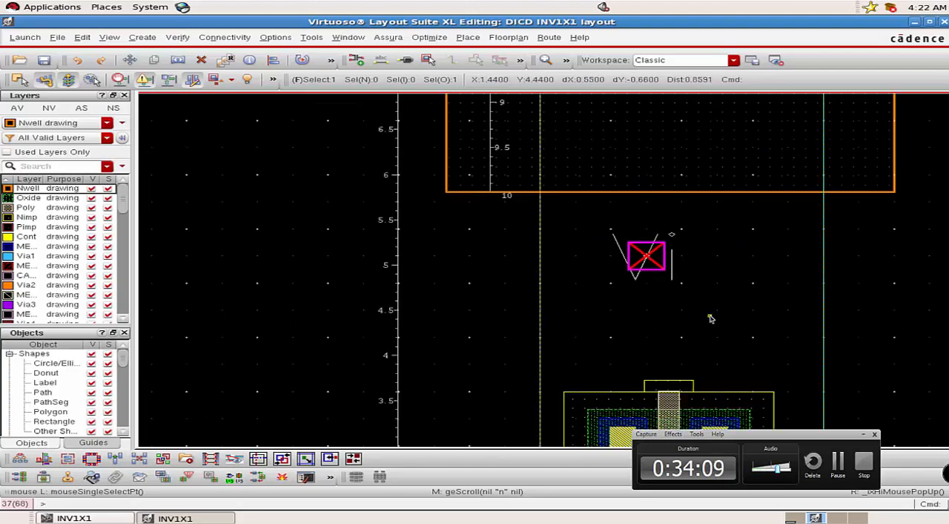
pyautogui.scroll(-6, 711, 319)
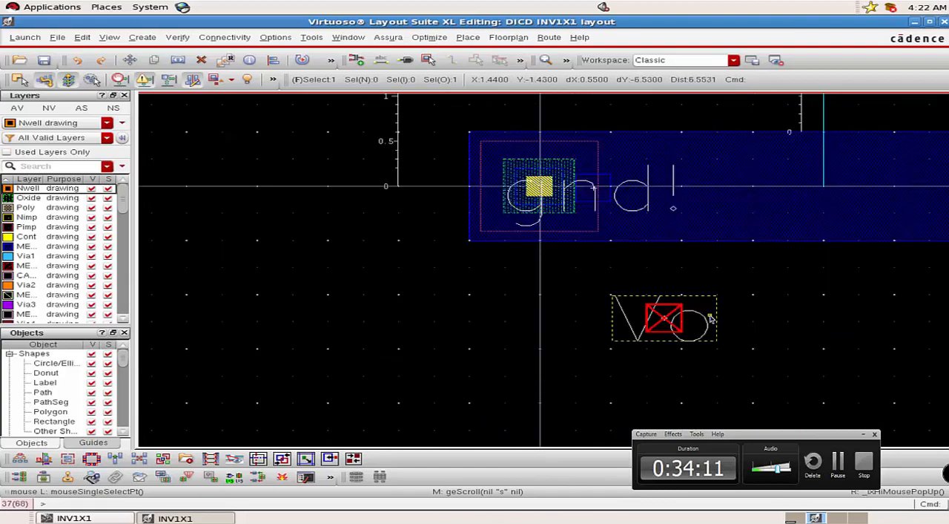
pyautogui.click(665, 324)
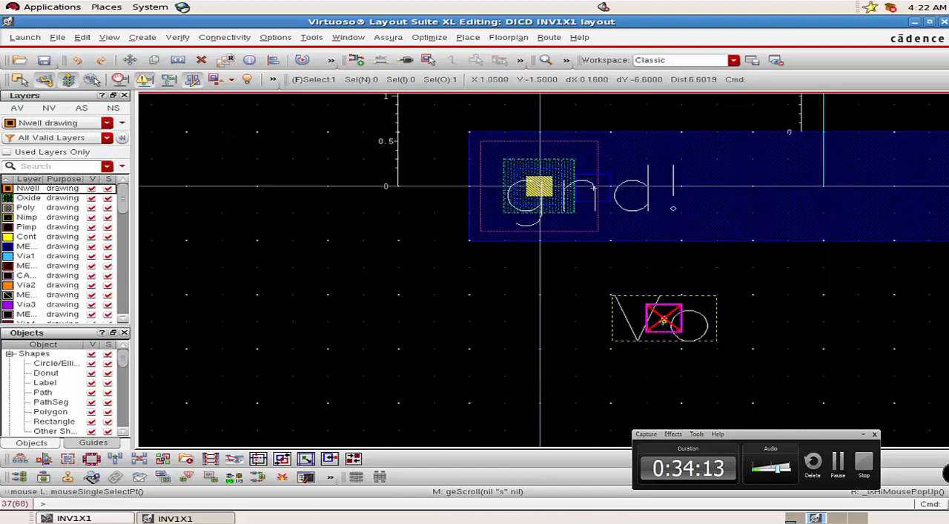
pyautogui.press('m')
pyautogui.scroll(5, 664, 235)
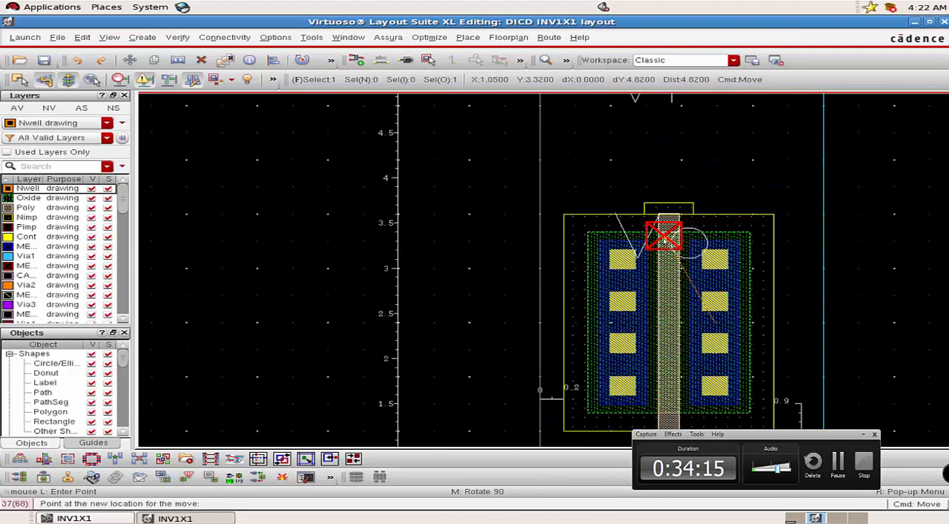
pyautogui.scroll(3, 667, 236)
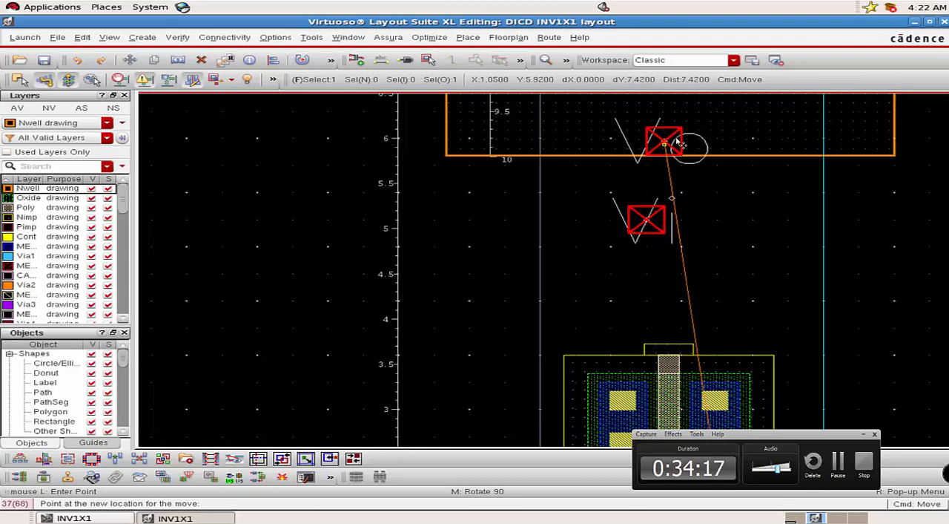
pyautogui.scroll(1, 696, 187)
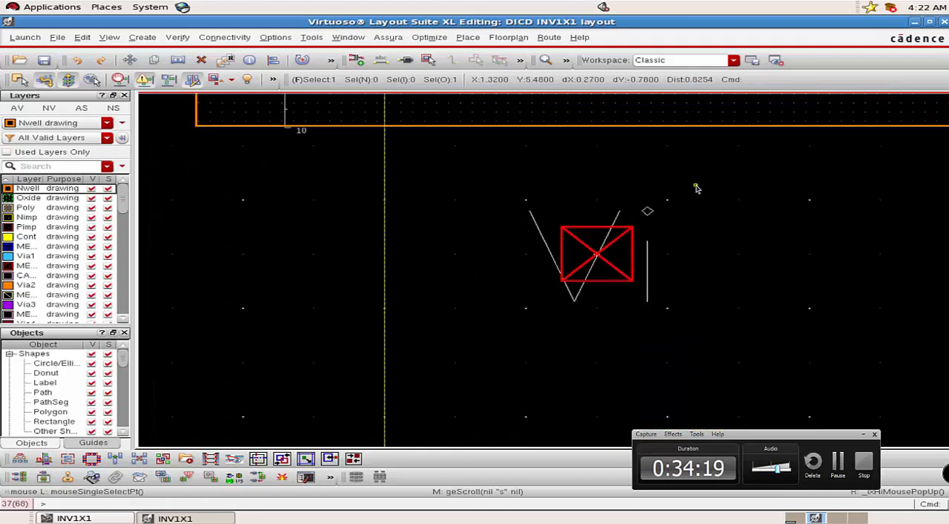
pyautogui.scroll(-2, 683, 264)
pyautogui.press('Up')
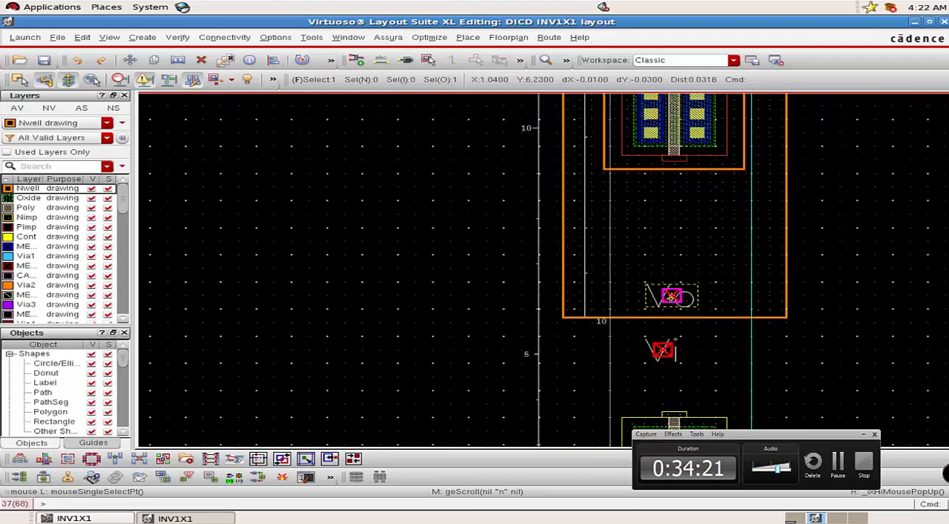
# Shift the Vo pin up and to the right inside the Nwell, to about X 1.5, Y 6.9.
pyautogui.press('m')
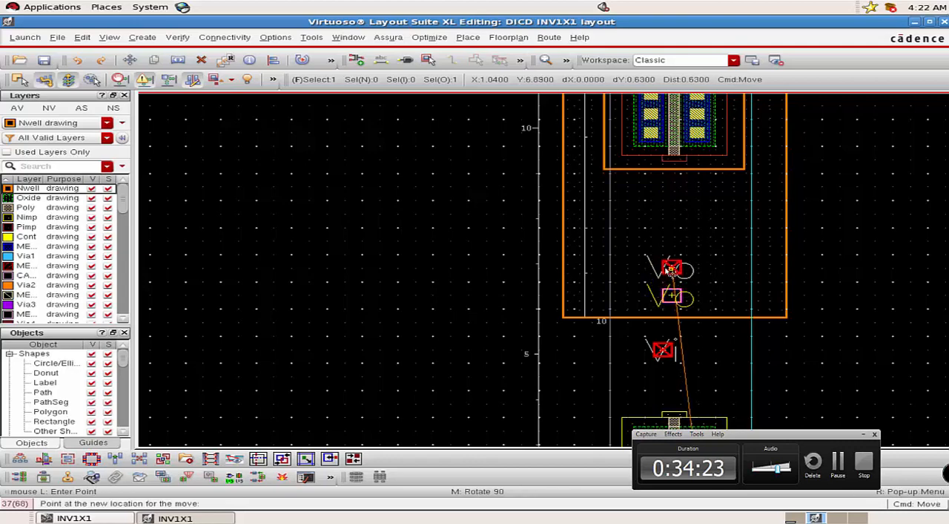
pyautogui.middleClick(669, 271)
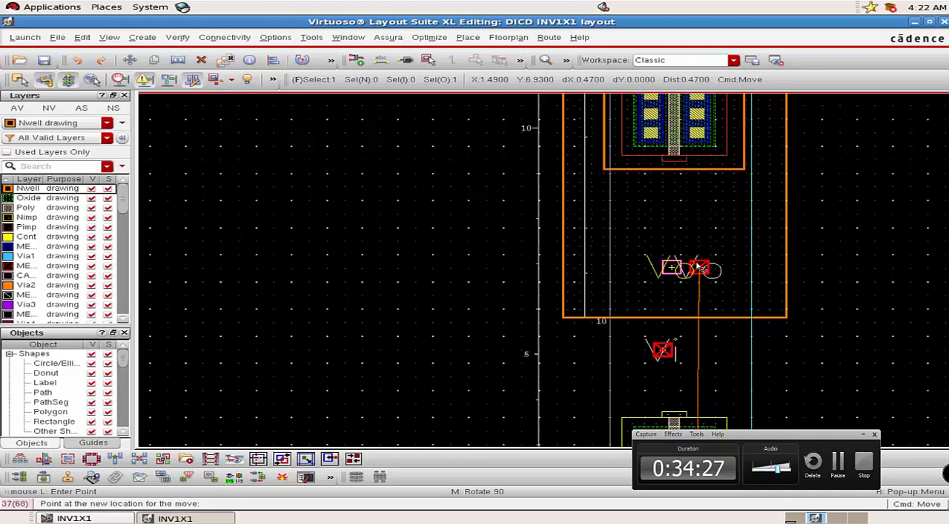
pyautogui.click(700, 268)
pyautogui.keyDown('ctrl'); pyautogui.scroll(2, 699, 267); pyautogui.keyUp('ctrl')
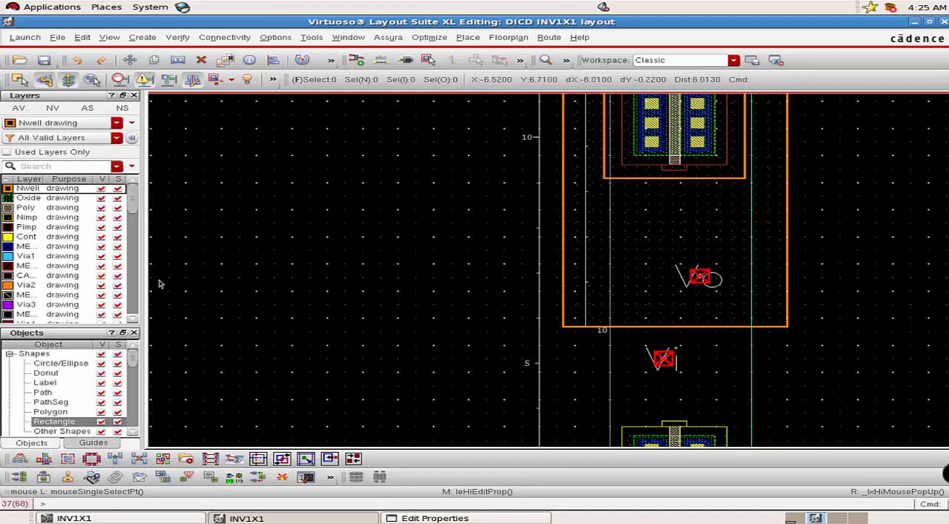
# Draw a vertical Metal1 path about 0.91 long from the lower transistor's left source/drain contact column down to the gnd! rail.
pyautogui.click(25, 246)
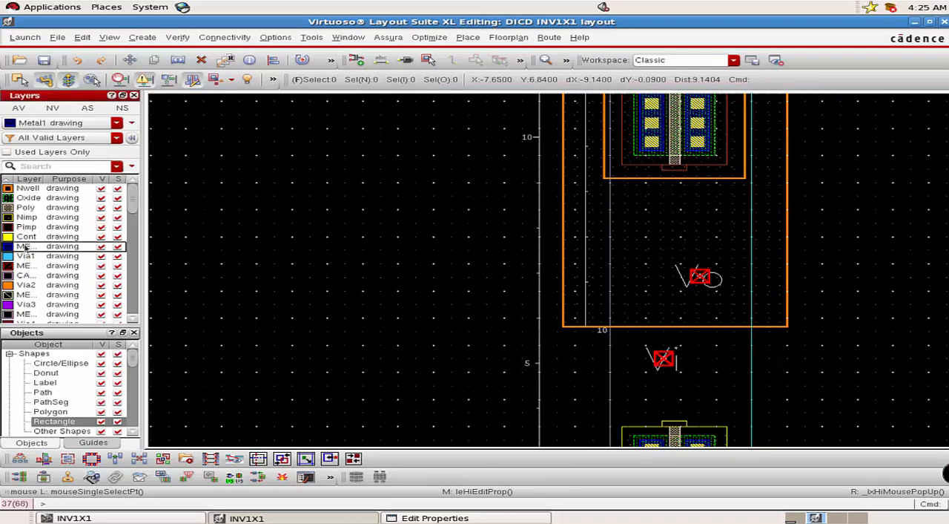
pyautogui.press('p')
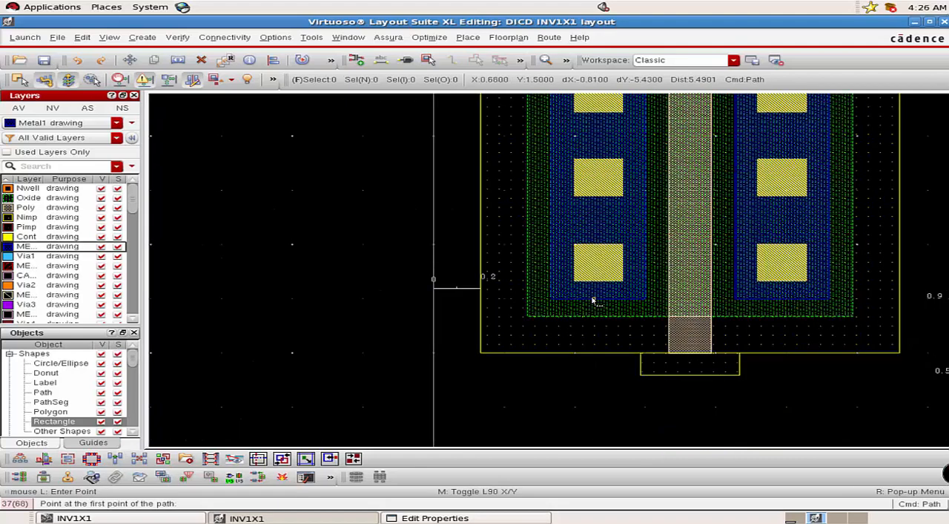
pyautogui.click(594, 299)
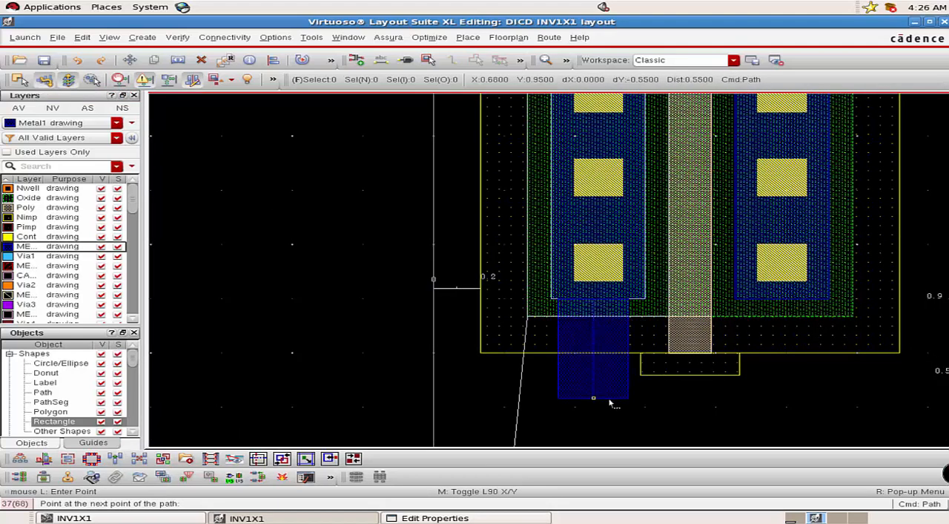
pyautogui.press('Down')
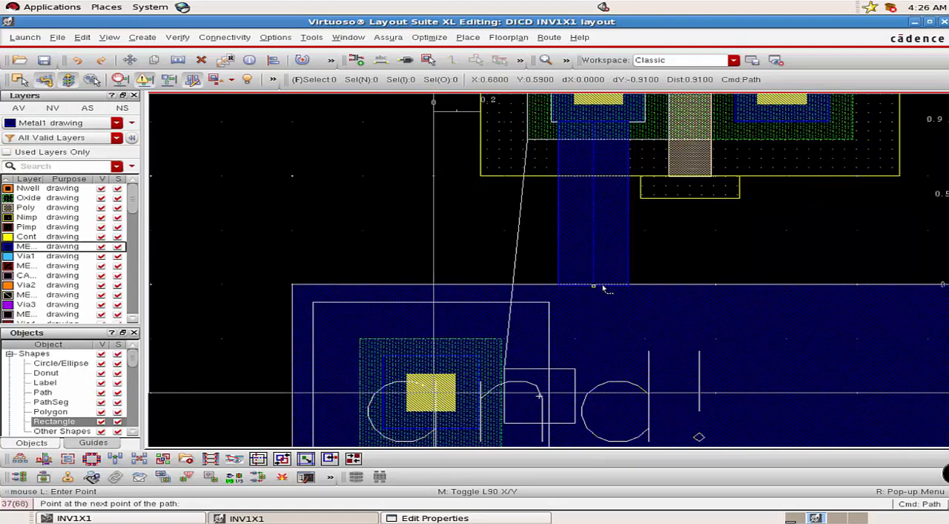
pyautogui.doubleClick(603, 287)
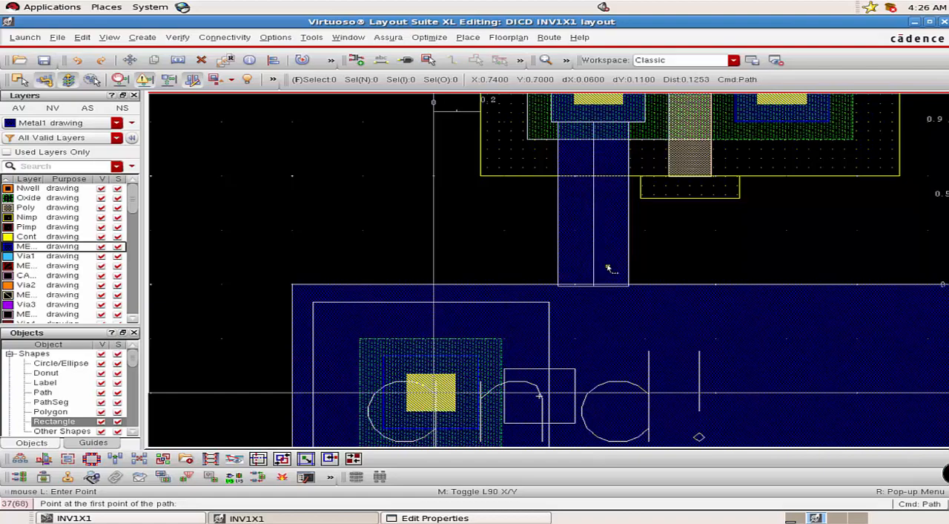
# Draw a vertical Metal1 path about 0.96 long from the upper transistor's left contact column up to the vdd! rail.
pyautogui.press('Up')
pyautogui.press('Up')
pyautogui.press('Up')
pyautogui.press('Up')
pyautogui.press('Up')
pyautogui.press('Up')
pyautogui.press('Up')
pyautogui.press('Up')
pyautogui.press('Up')
pyautogui.press('Up')
pyautogui.press('Up')
pyautogui.press('Up')
pyautogui.press('Up')
pyautogui.press('Up')
pyautogui.press('Up')
pyautogui.press('Up')
pyautogui.press('Up')
pyautogui.press('Up')
pyautogui.press('Up')
pyautogui.press('Up')
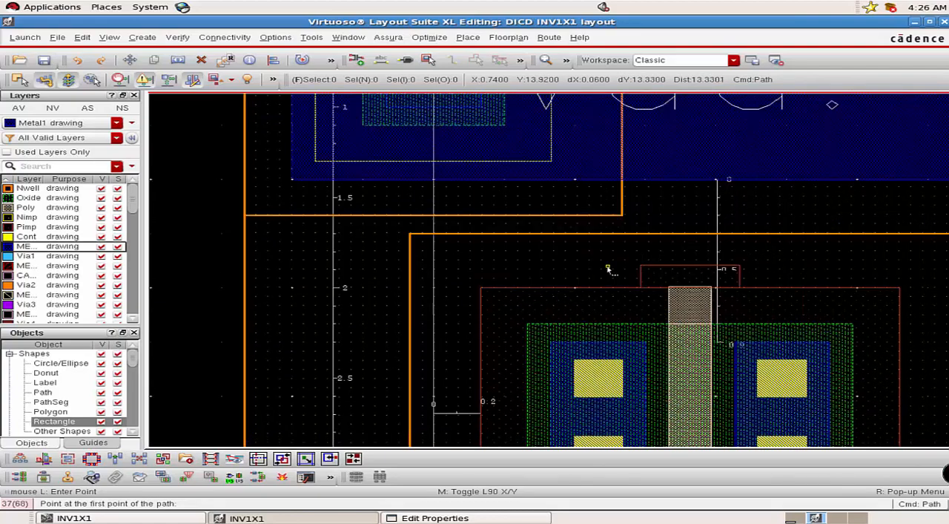
pyautogui.click(599, 347)
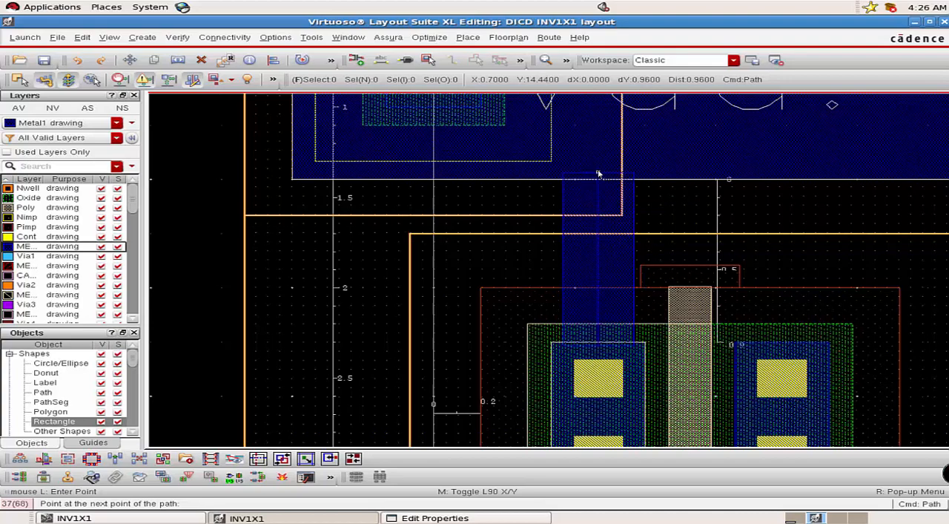
pyautogui.doubleClick(598, 174)
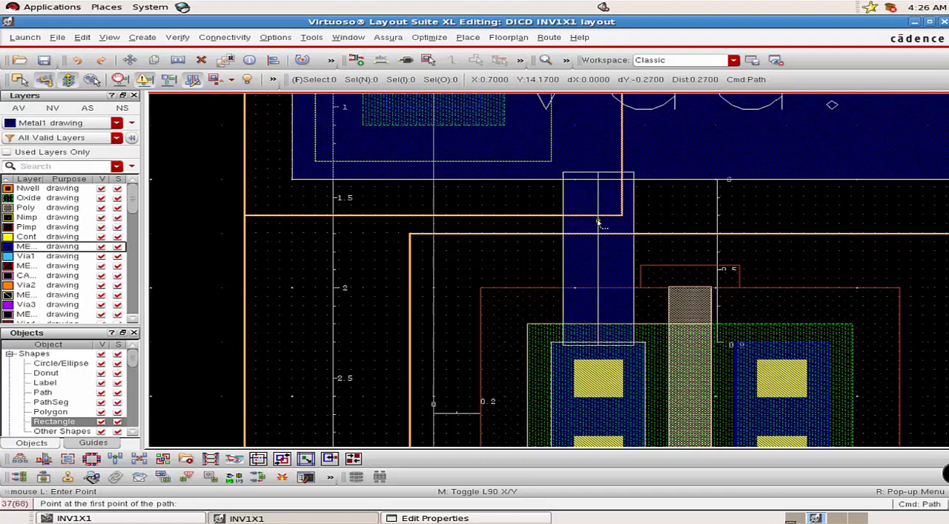
# Connect the right contact columns of the upper and lower transistors with a vertical Metal1 path about 6.49 long.
pyautogui.scroll(-3, 777, 240)
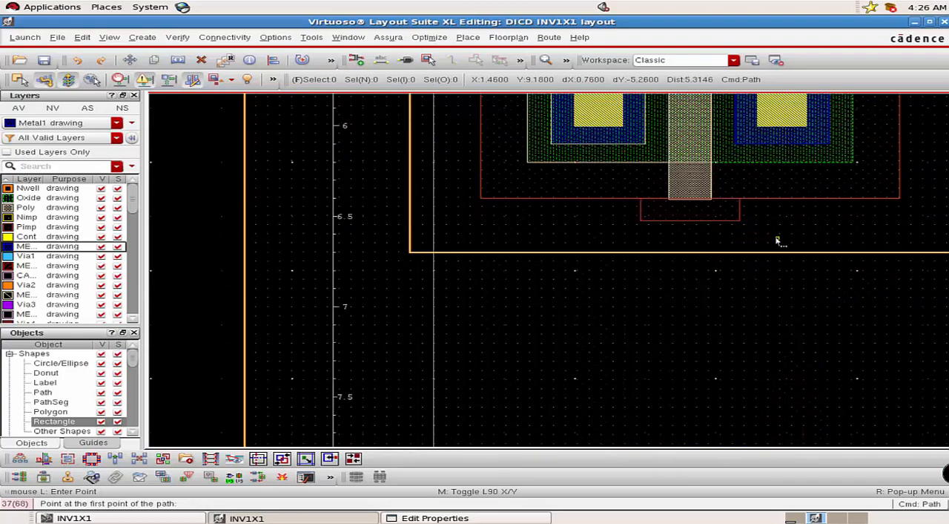
pyautogui.click(783, 146)
pyautogui.scroll(-5, 800, 254)
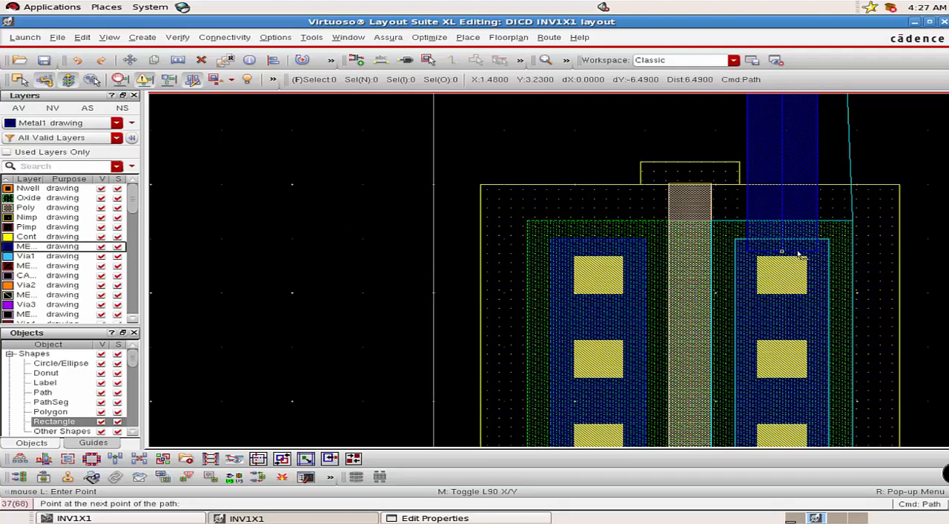
pyautogui.doubleClick(800, 254)
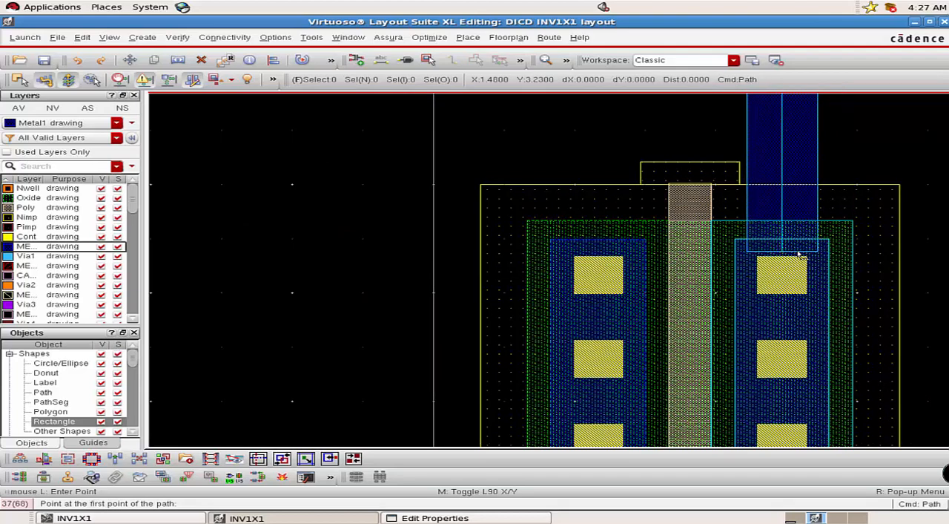
# Join the lower and upper transistor gates with a vertical Poly path about 5.82 long.
pyautogui.keyDown('ctrl'); pyautogui.scroll(-3, 799, 254); pyautogui.keyUp('ctrl')
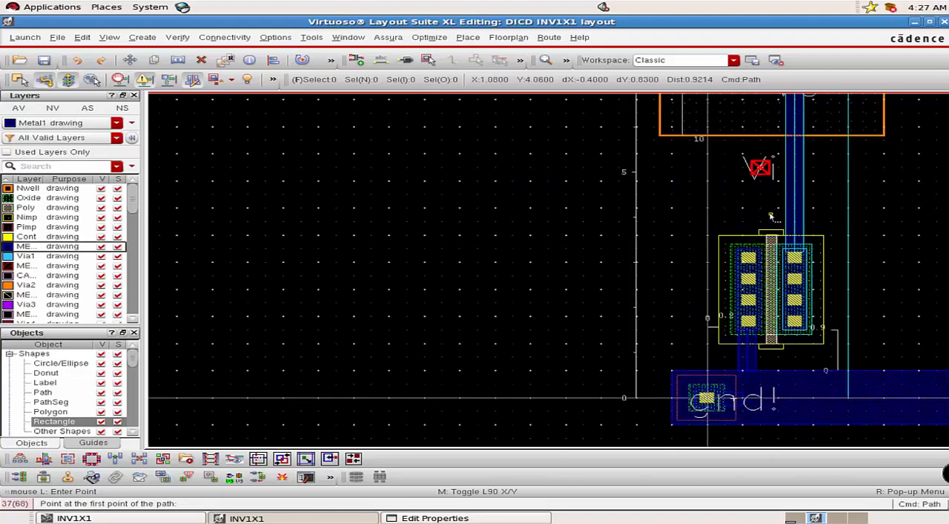
pyautogui.scroll(3, 771, 217)
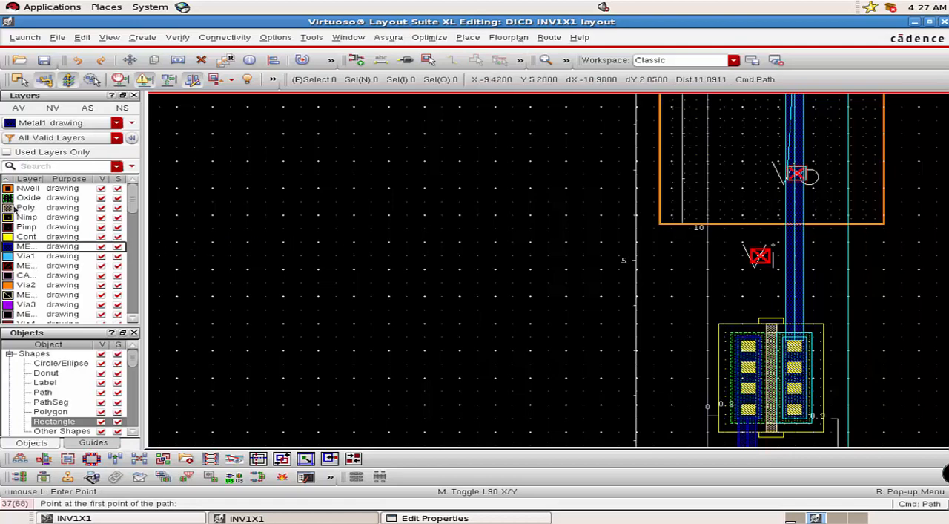
pyautogui.click(15, 208)
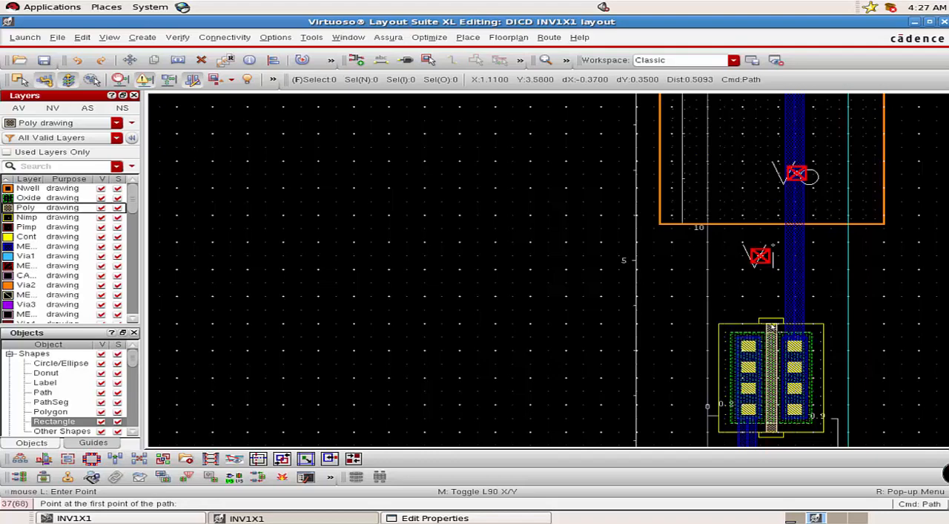
pyautogui.keyDown('ctrl'); pyautogui.scroll(4, 772, 326); pyautogui.keyUp('ctrl')
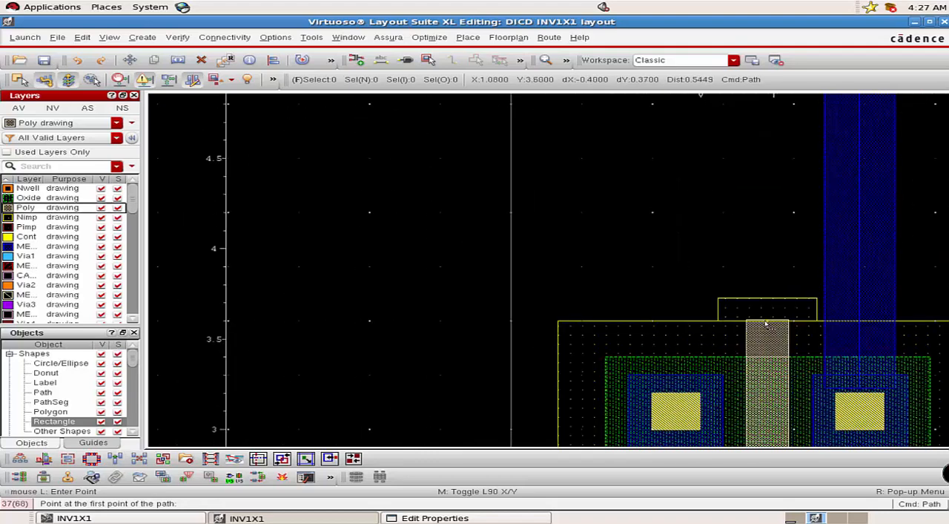
pyautogui.click(767, 324)
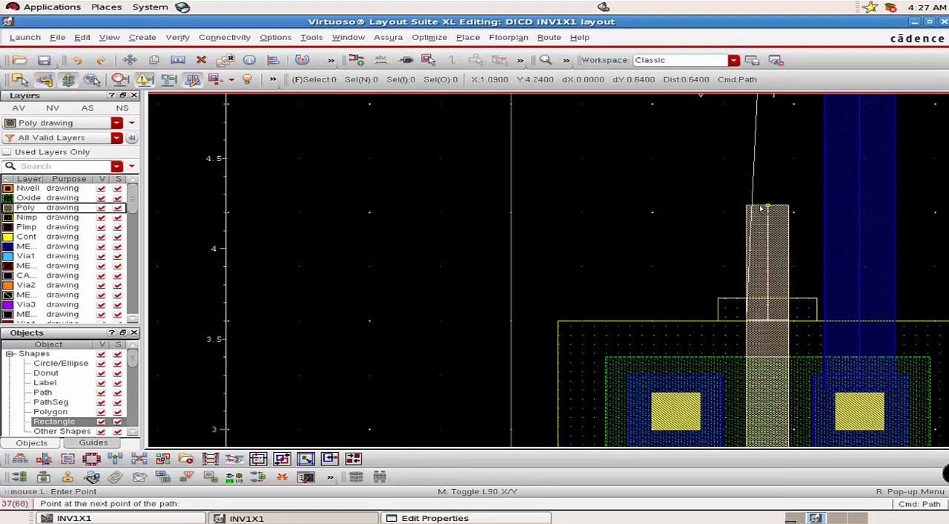
pyautogui.scroll(8, 761, 209)
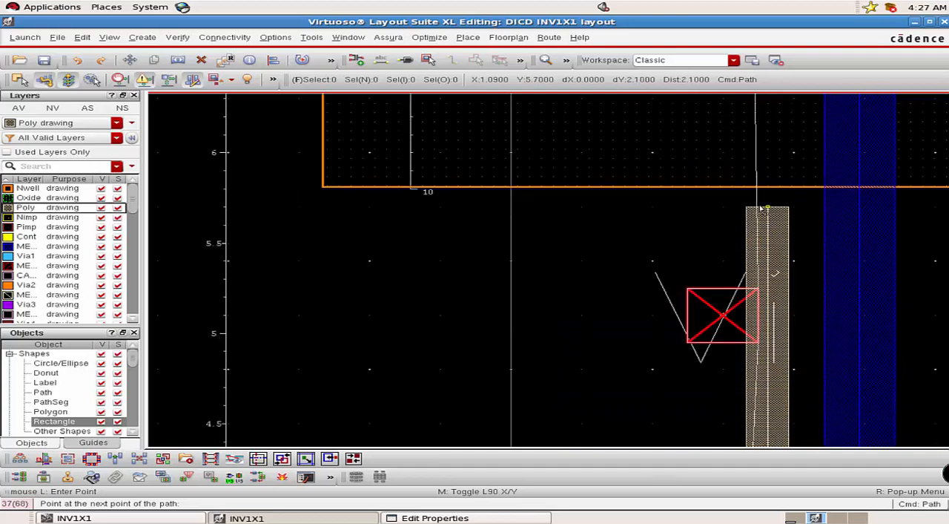
pyautogui.scroll(3, 761, 210)
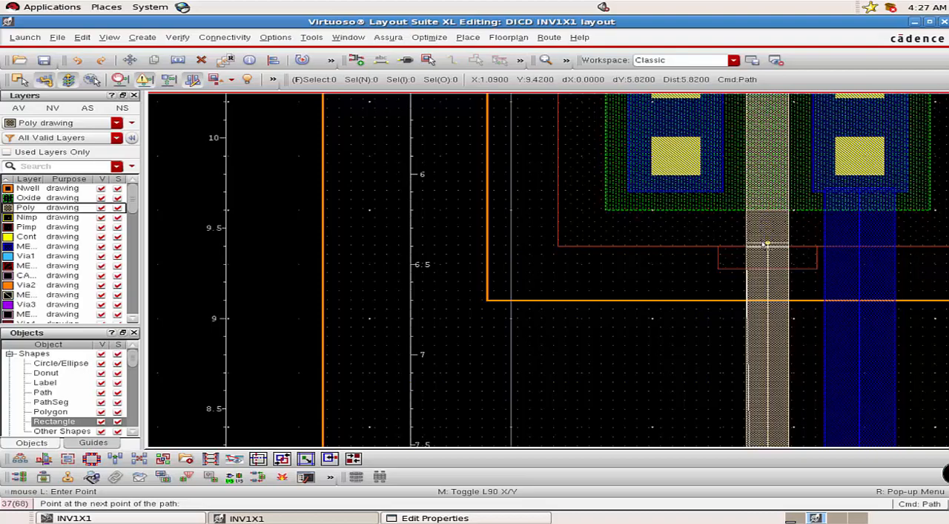
pyautogui.doubleClick(765, 244)
# Draw a Poly rectangle about 0.6 by 0.62 around the Vi pin, overlapping the gate path.
pyautogui.scroll(-1, 765, 244)
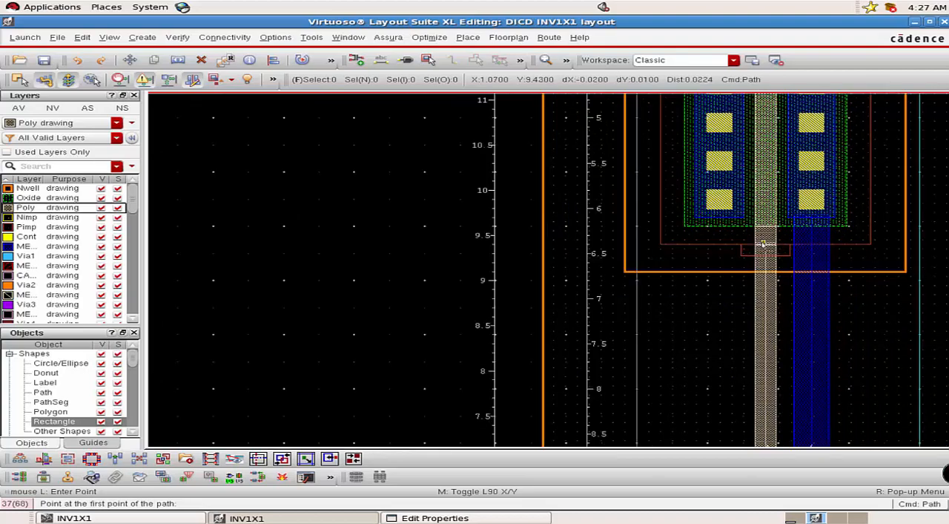
pyautogui.press('Down')
pyautogui.scroll(-2, 752, 322)
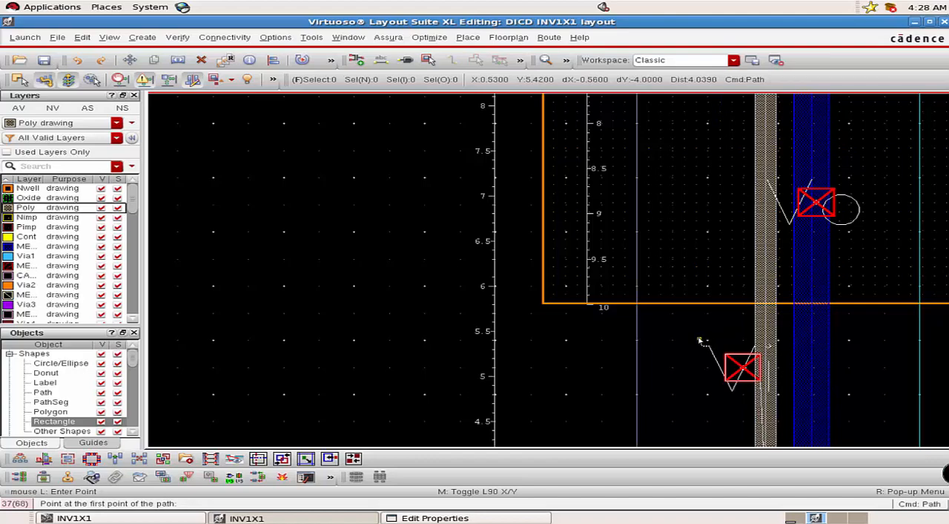
pyautogui.press('r')
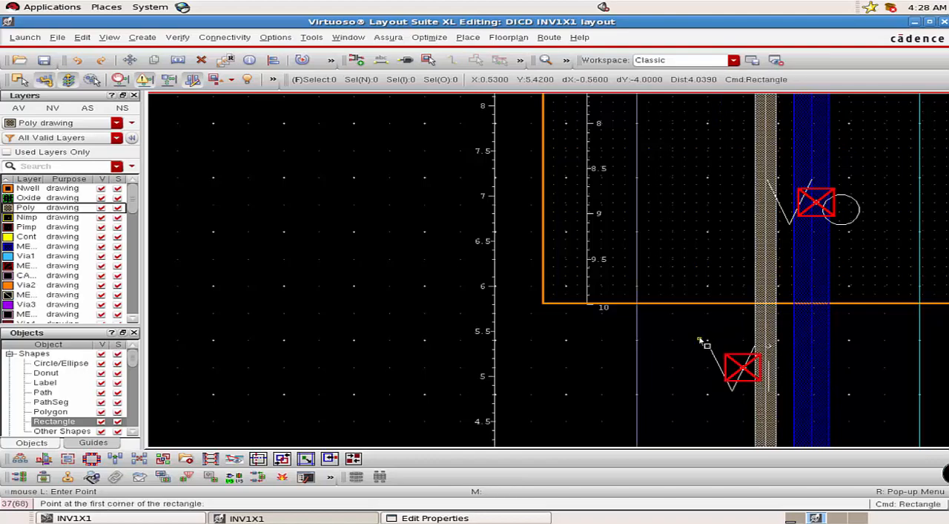
pyautogui.click(705, 339)
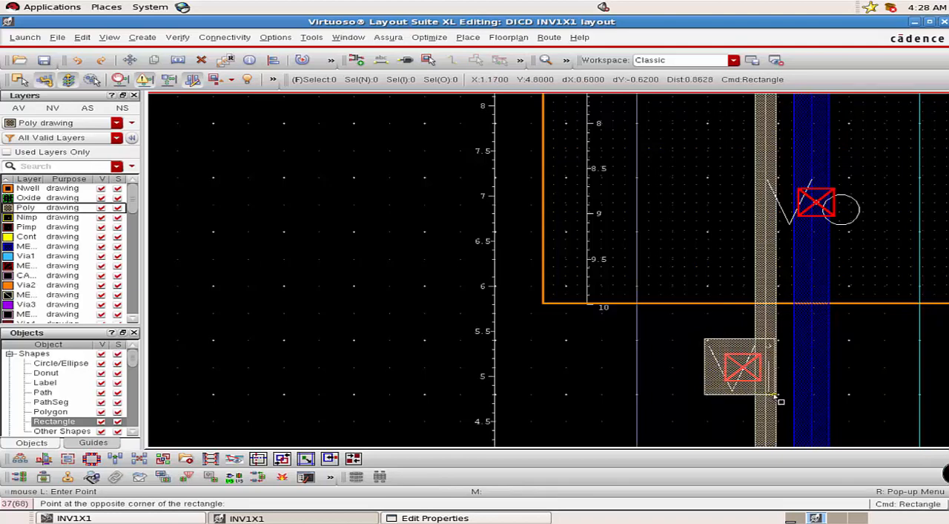
pyautogui.click(775, 395)
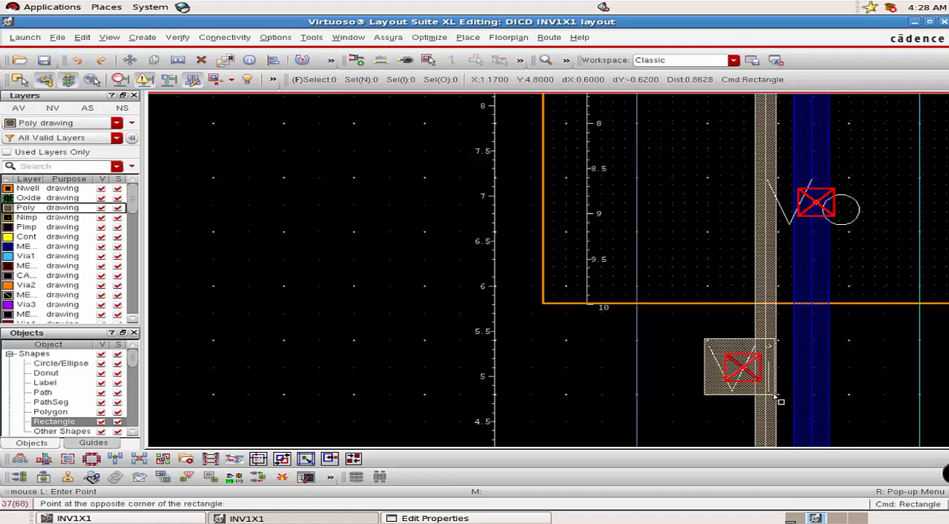
pyautogui.press('Escape')
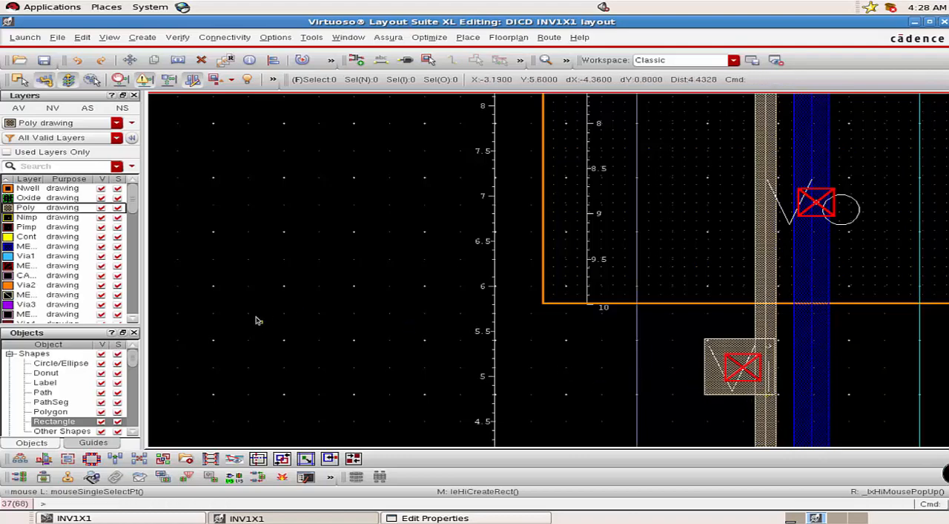
# Place a single M1_POLY1 via on the Poly rectangle at the Vi pin.
pyautogui.click(139, 38)
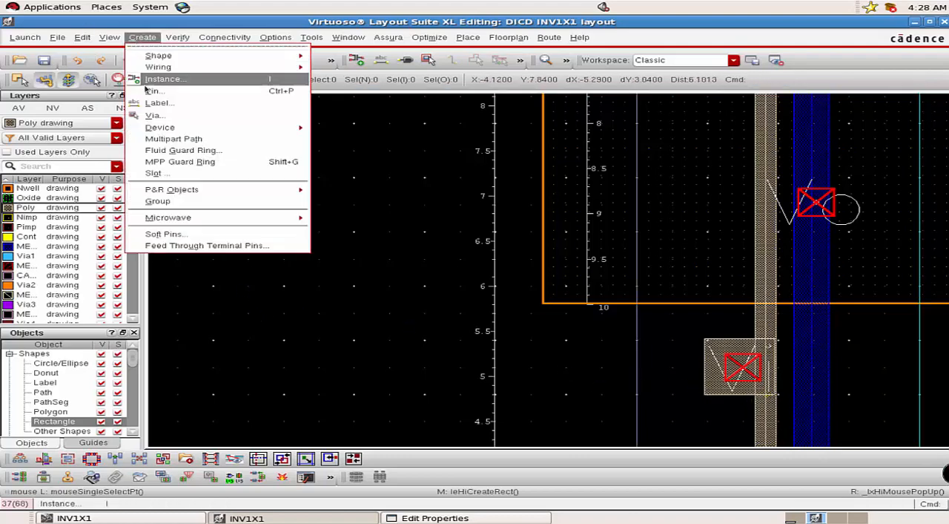
pyautogui.click(153, 116)
pyautogui.click(261, 173)
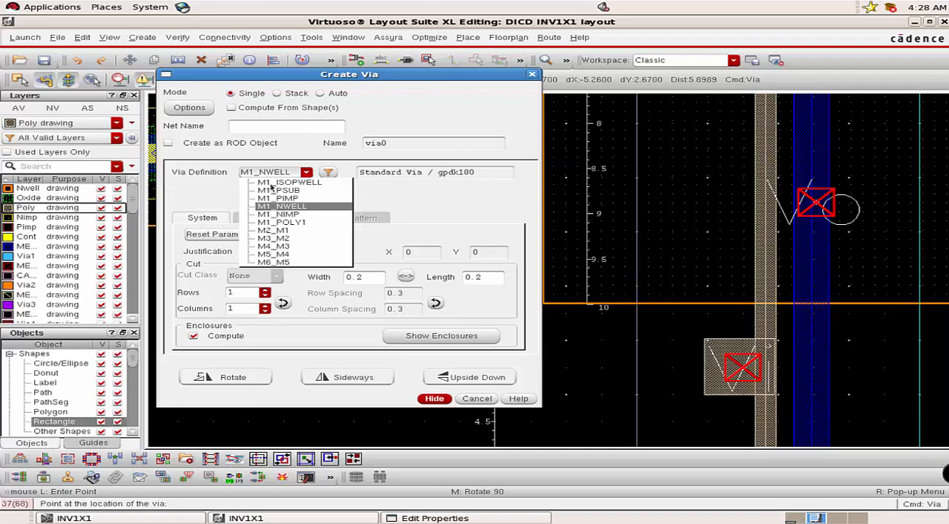
pyautogui.click(284, 222)
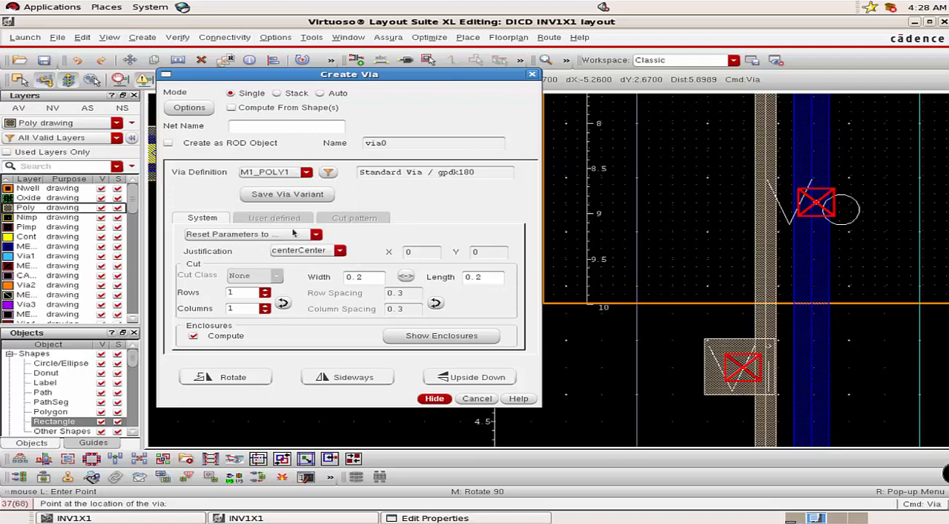
pyautogui.press('Escape')
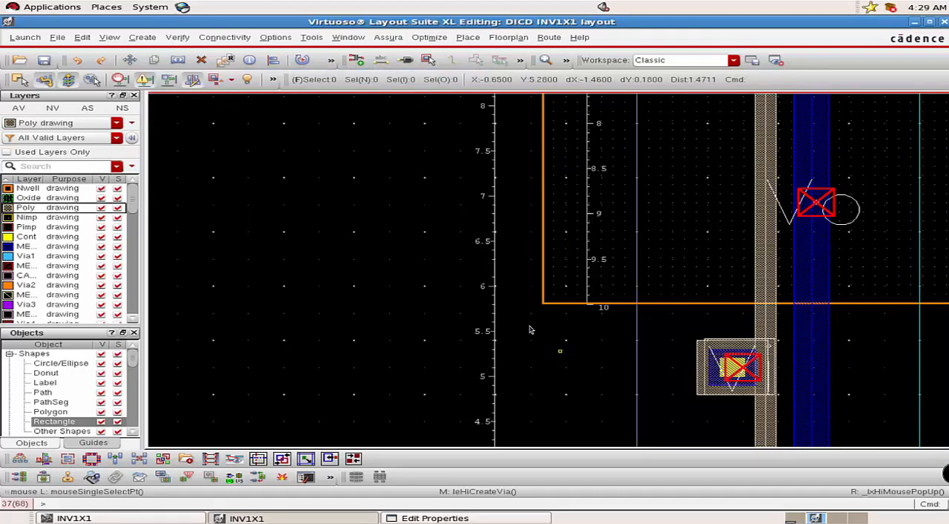
# Place M2_M1 vias on the Vi contact and on the Vo pin over the vertical Metal1 path.
pyautogui.click(142, 37)
pyautogui.click(149, 111)
pyautogui.click(307, 171)
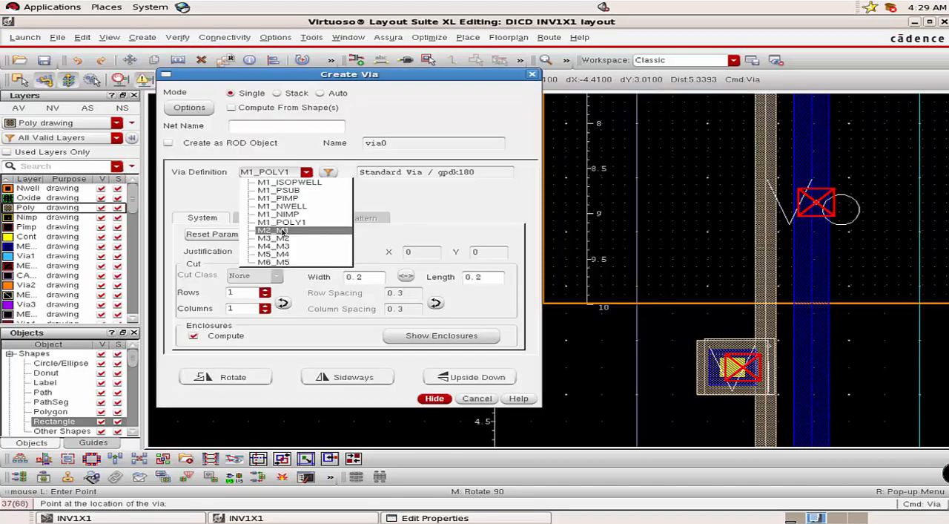
pyautogui.click(283, 232)
pyautogui.click(434, 398)
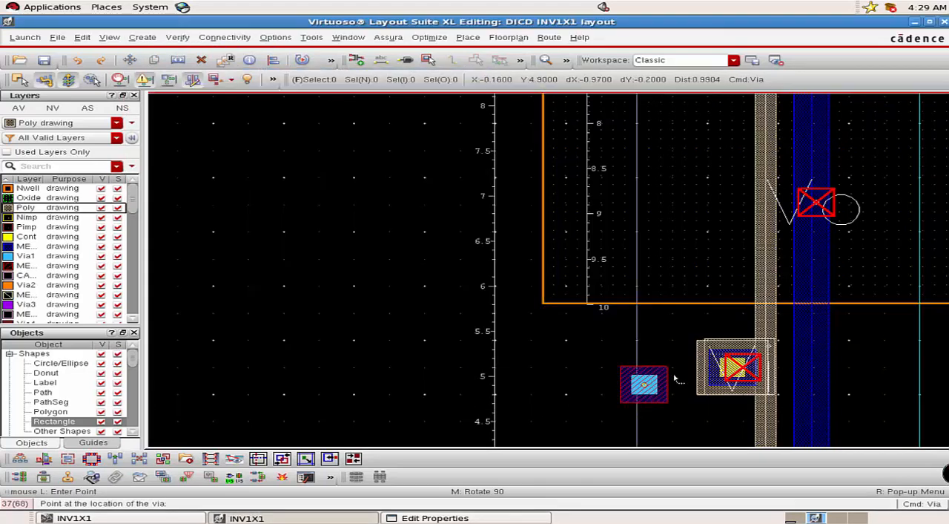
pyautogui.click(733, 369)
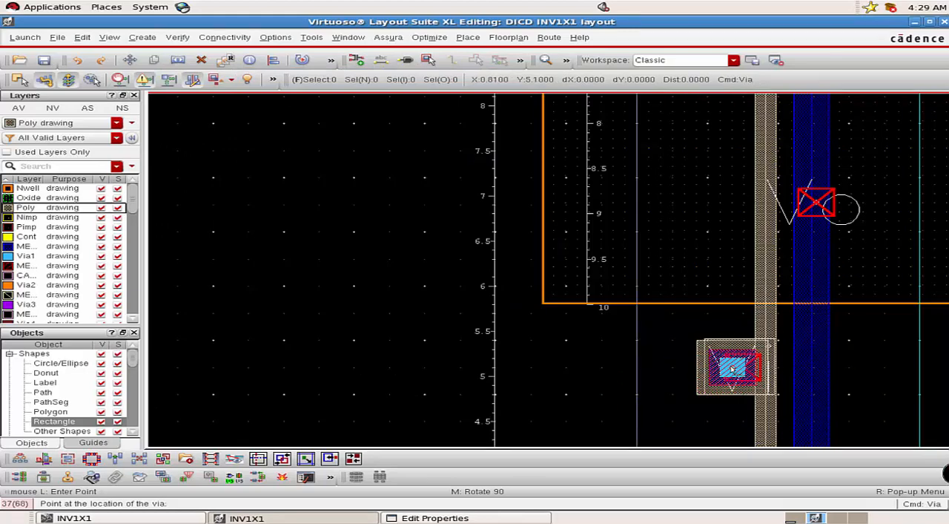
pyautogui.click(817, 203)
pyautogui.press('Escape')
# Stretch the free end of the gnd! Metal1 rail inward by about 1.79, in line with the Nwell's outer edge.
pyautogui.scroll(-2, 820, 282)
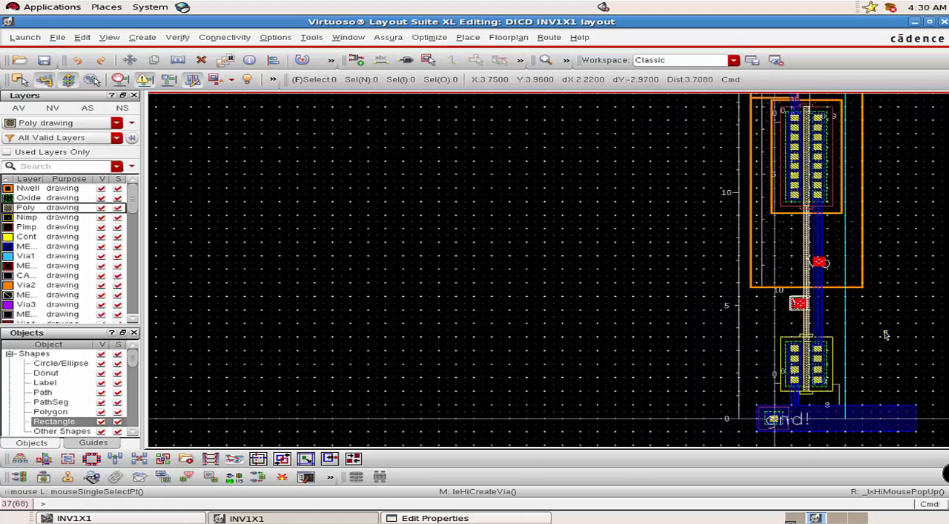
pyautogui.press('Right')
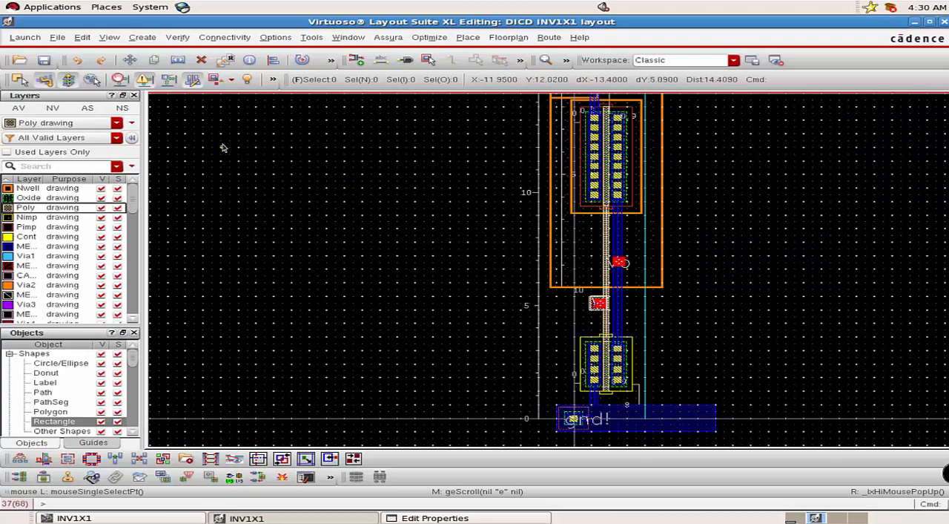
pyautogui.click(177, 59)
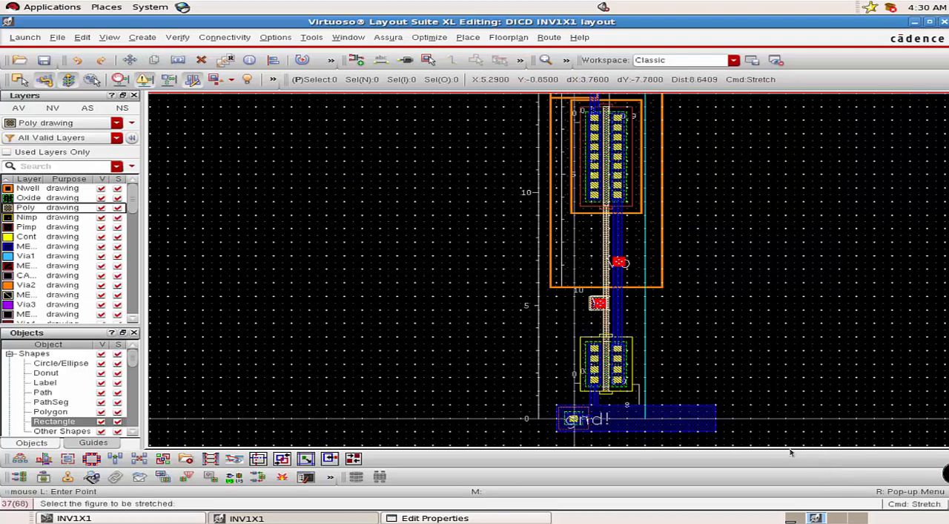
pyautogui.click(714, 422)
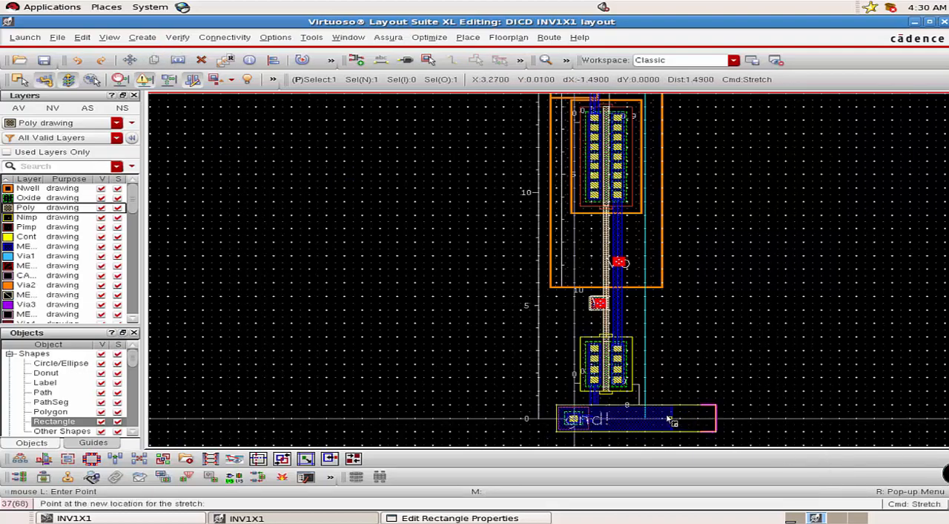
pyautogui.scroll(1, 661, 420)
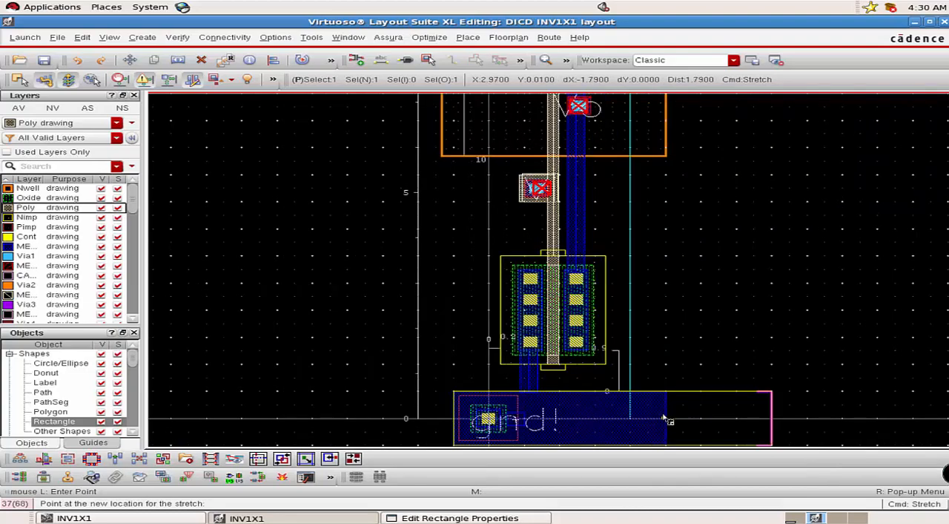
pyautogui.click(668, 419)
# Stretch the free end of the vdd! Metal1 rail inward by about 1.81, flush with the Nwell's outer edge.
pyautogui.scroll(4, 677, 375)
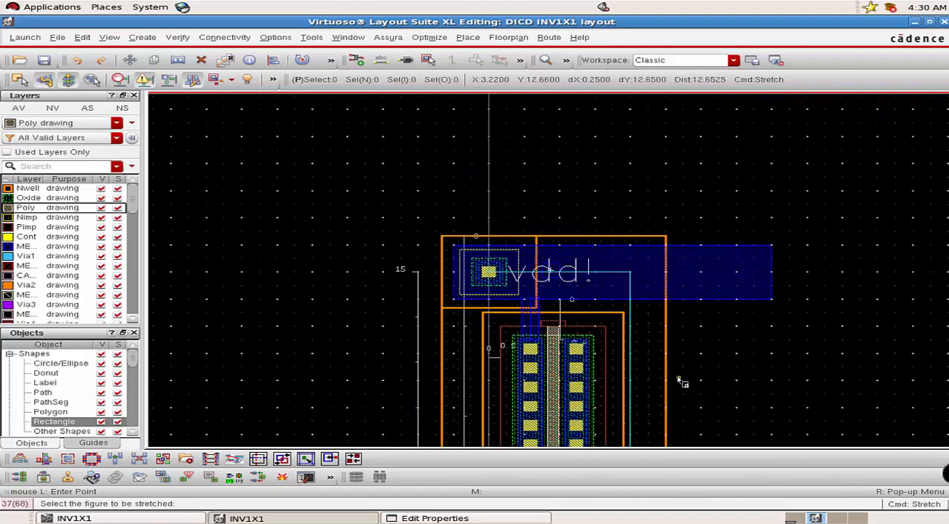
pyautogui.click(773, 277)
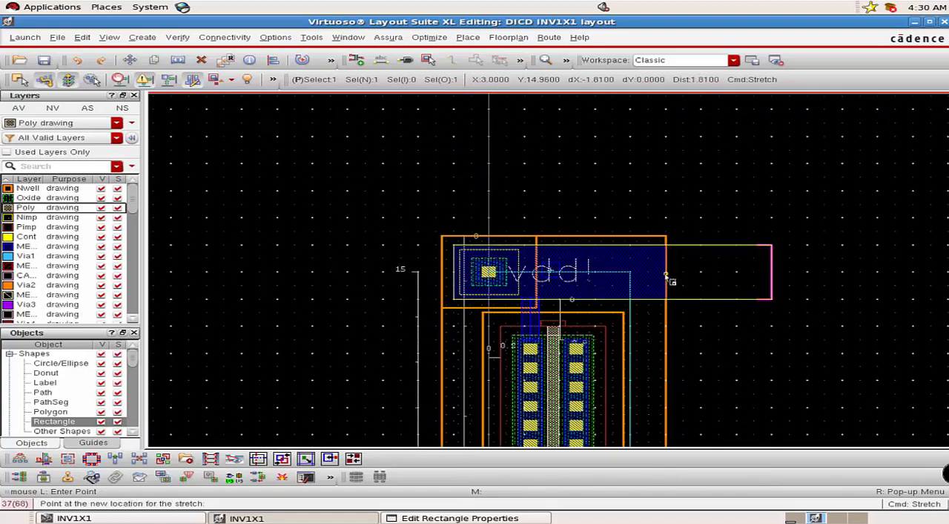
pyautogui.keyDown('ctrl'); pyautogui.scroll(4, 670, 276); pyautogui.keyUp('ctrl')
pyautogui.click(670, 279)
pyautogui.keyDown('ctrl'); pyautogui.scroll(-6, 672, 281); pyautogui.keyUp('ctrl')
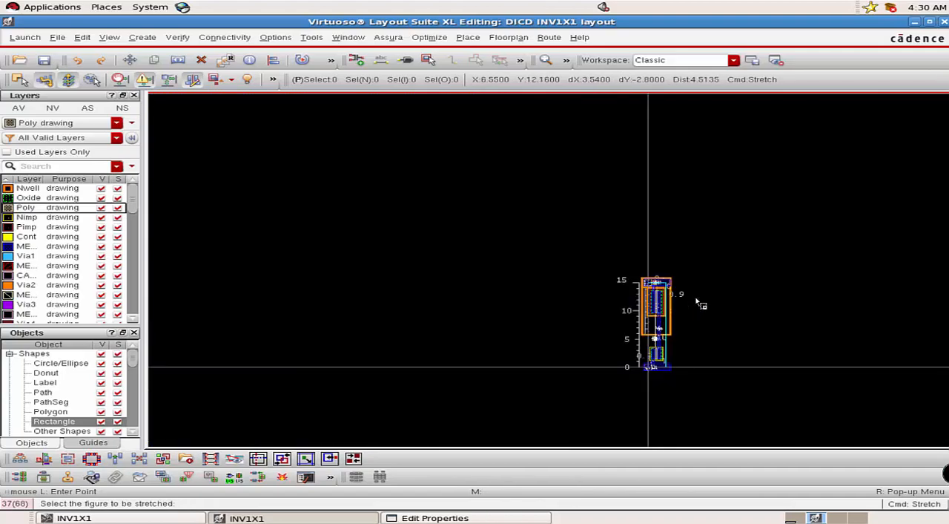
pyautogui.press('Escape')
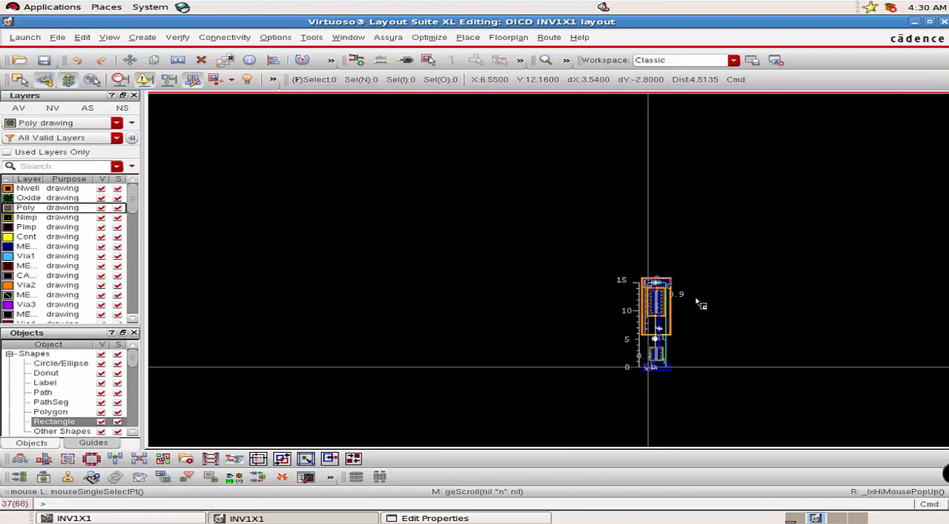
# Fit the whole inverter layout in the view and save the design.
pyautogui.press('f')
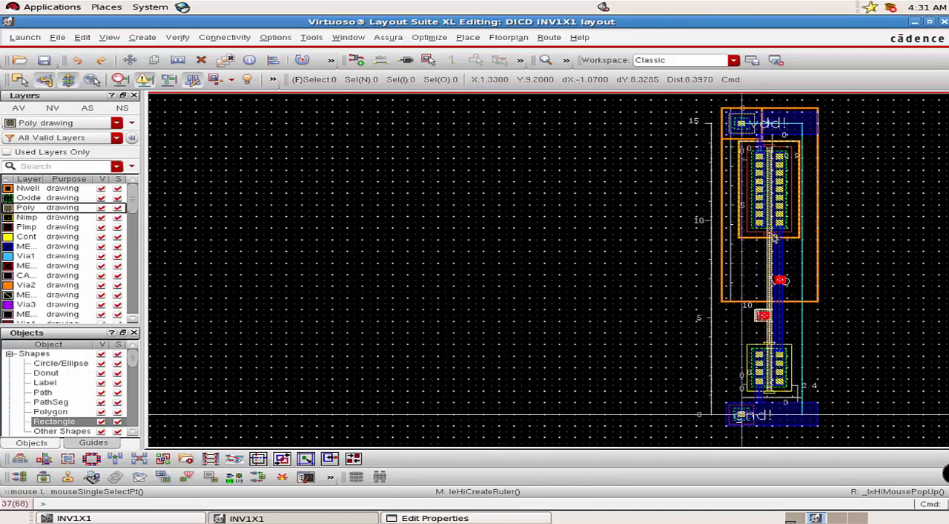
pyautogui.press('f')
pyautogui.click(44, 59)
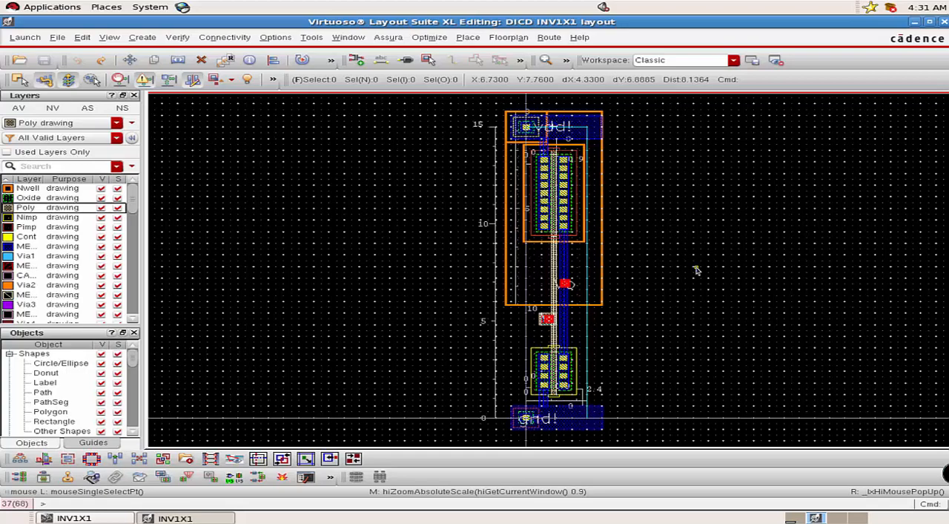
# Run Assura DRC on the full INV1X1 layout as run abc with the gpdk180 technology, and open the run's results.
pyautogui.click(386, 38)
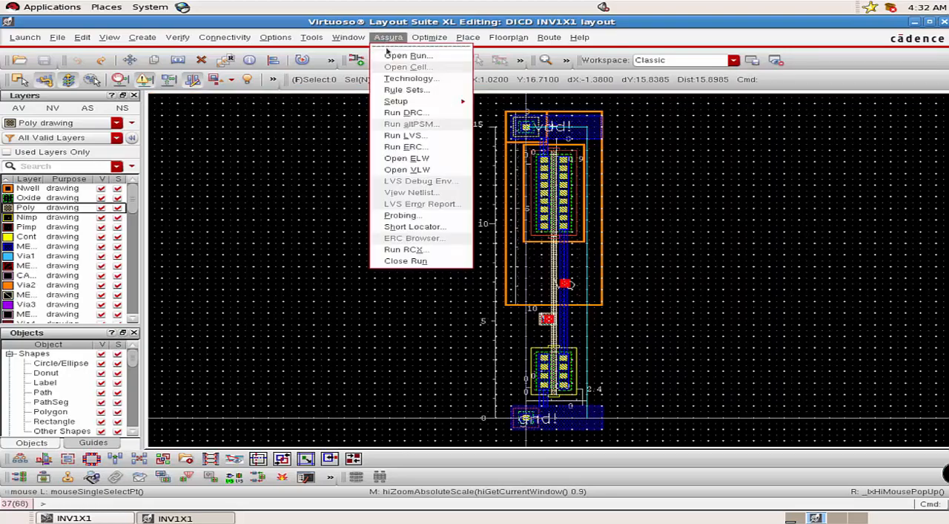
pyautogui.click(400, 114)
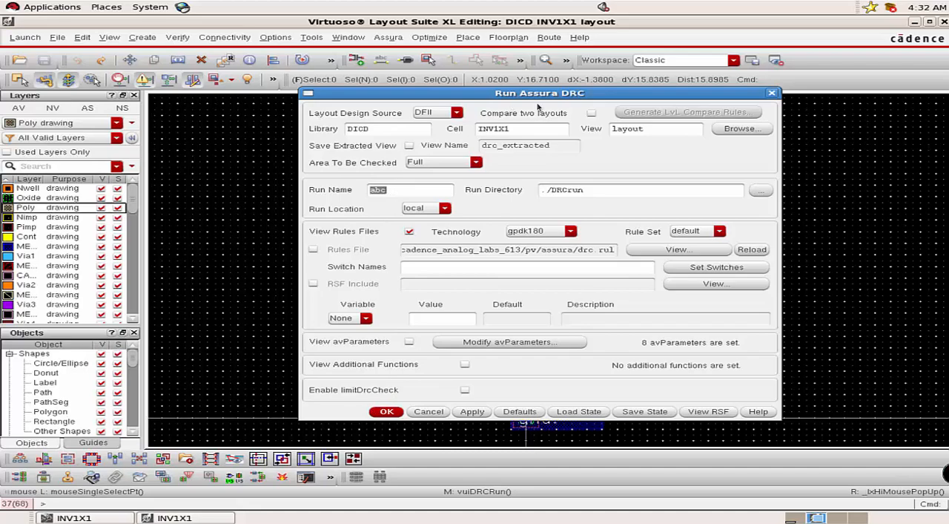
pyautogui.click(388, 412)
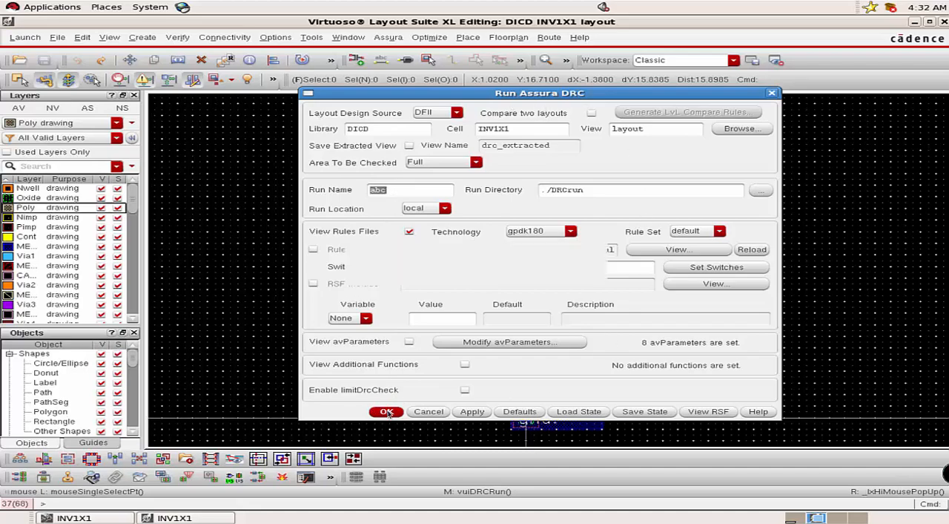
pyautogui.click(431, 273)
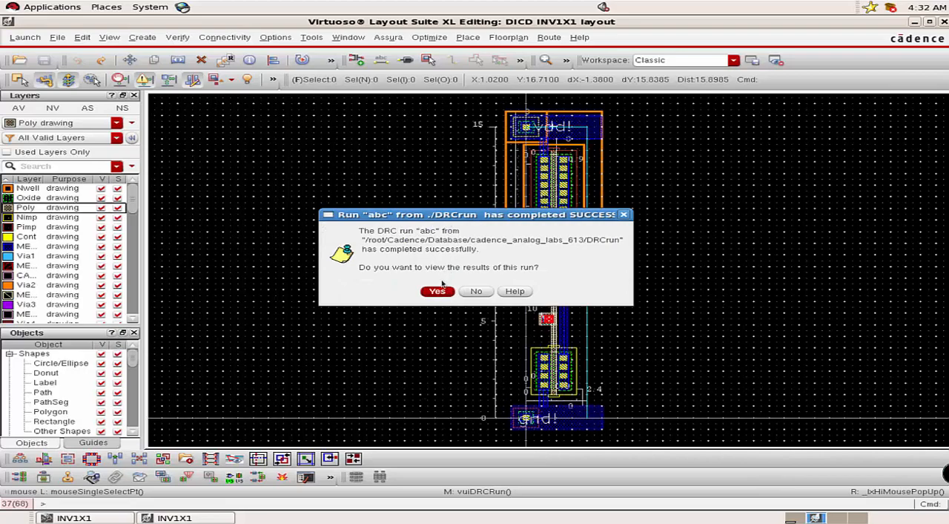
pyautogui.click(438, 291)
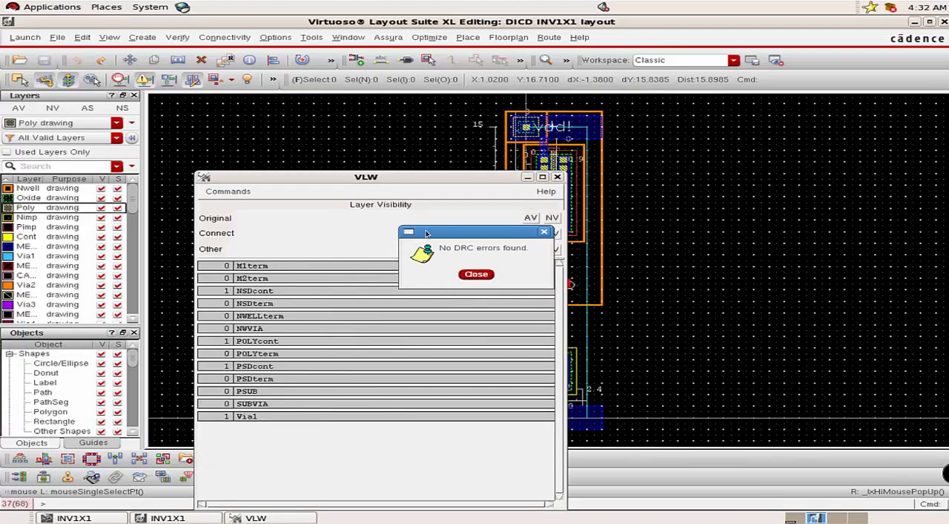
# Dismiss the DRC results message and close the VLW layer visibility window.
pyautogui.moveTo(465, 233); pyautogui.dragTo(563, 217)
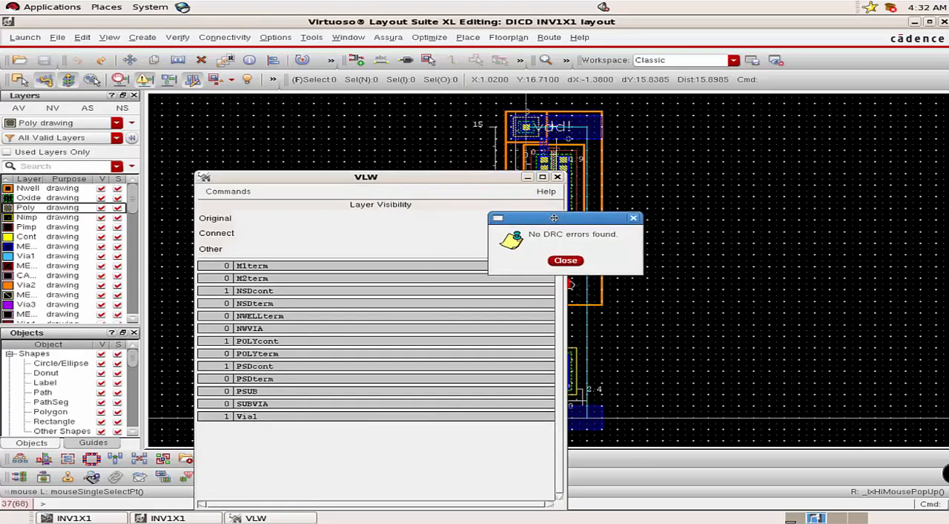
pyautogui.click(566, 261)
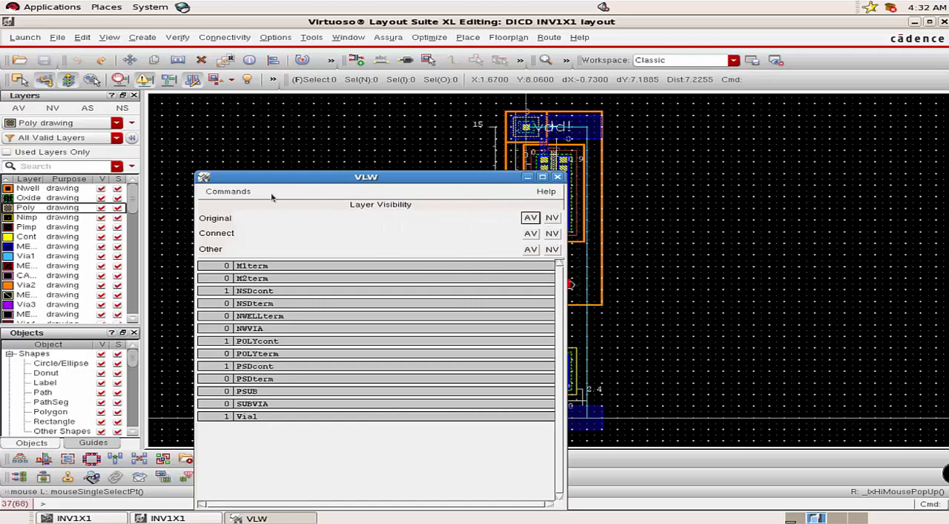
pyautogui.click(224, 192)
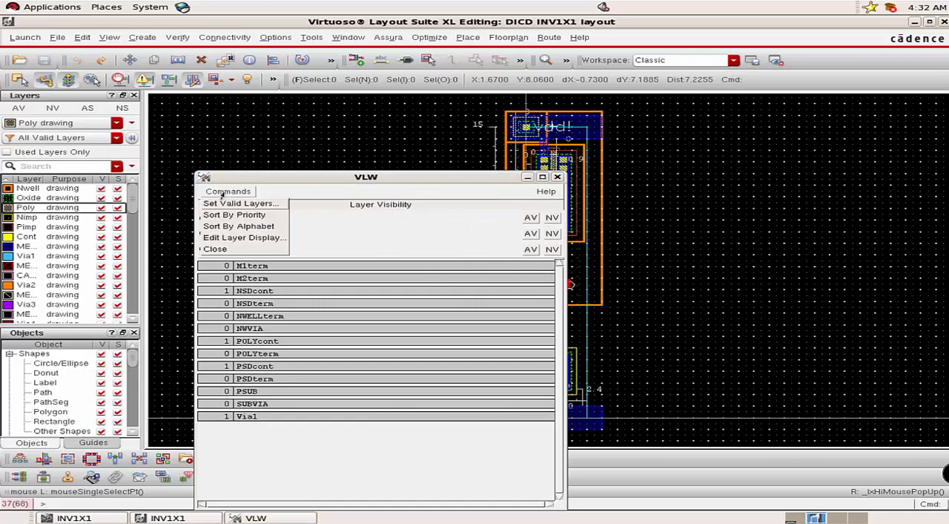
pyautogui.click(215, 249)
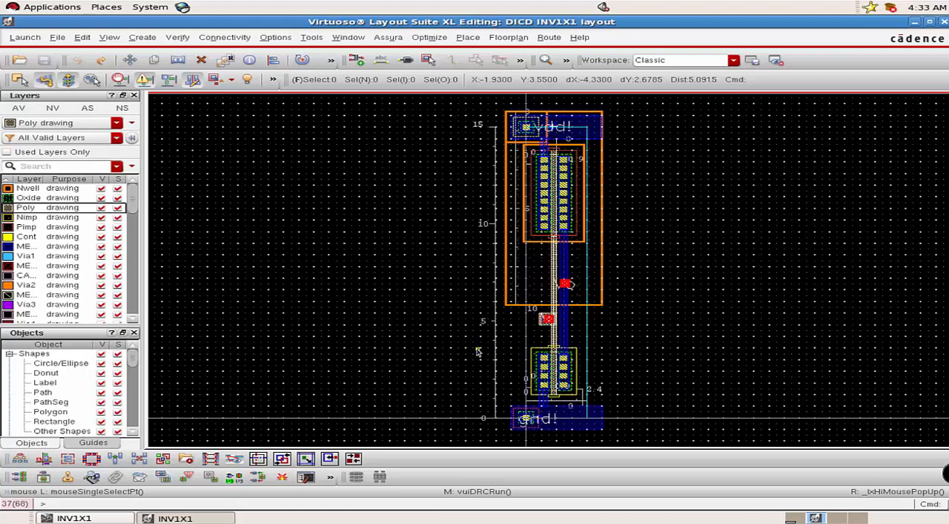
# Maximize the INV1X1 schematic window, then return to the layout window.
pyautogui.click(108, 517)
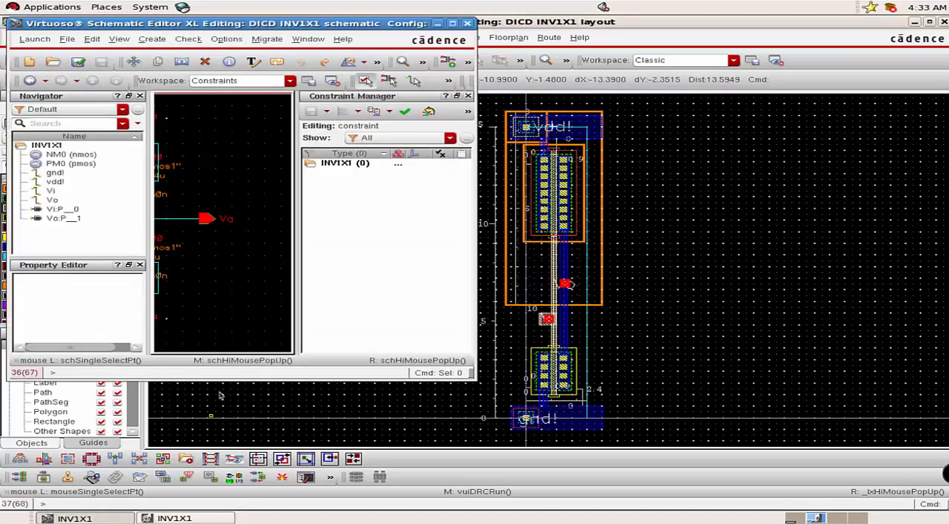
pyautogui.click(452, 23)
pyautogui.click(186, 518)
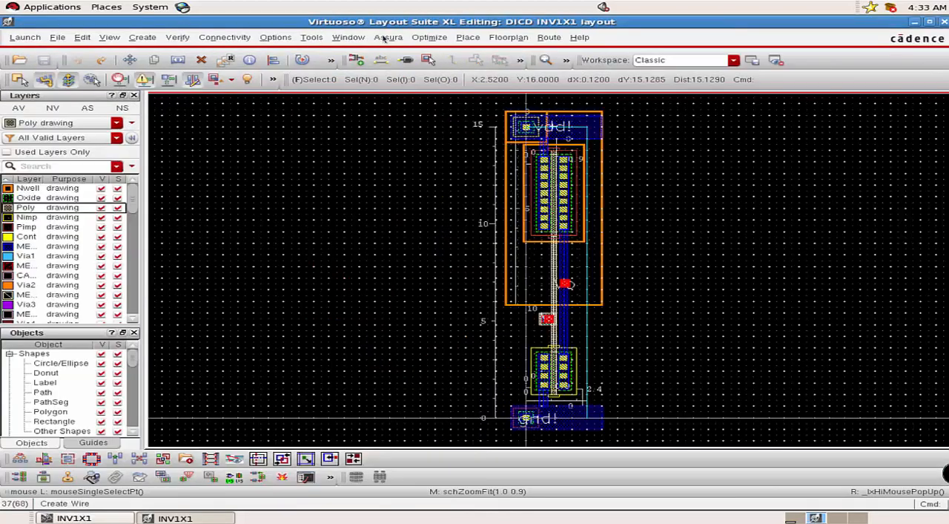
# Run Assura LVS between the INV1X1 schematic and layout as run abc, overwriting the existing data, and open the results.
pyautogui.click(386, 37)
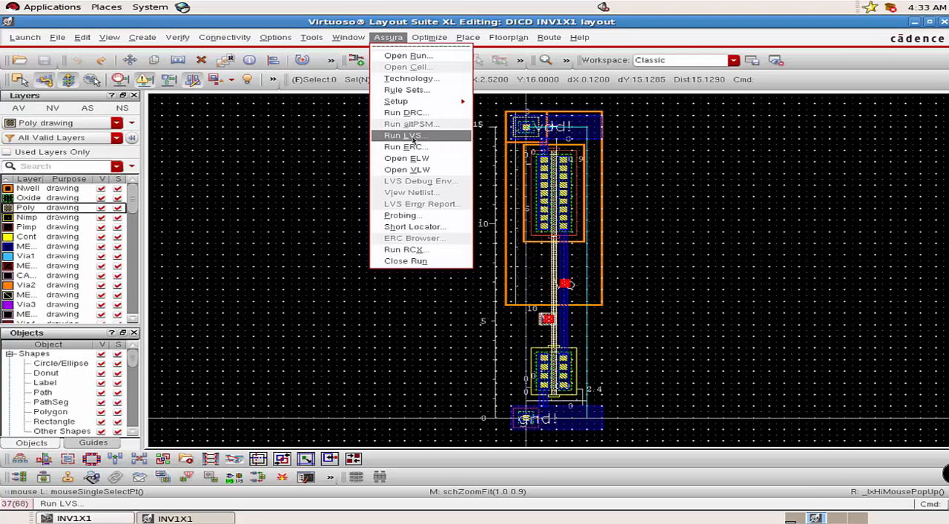
pyautogui.click(413, 137)
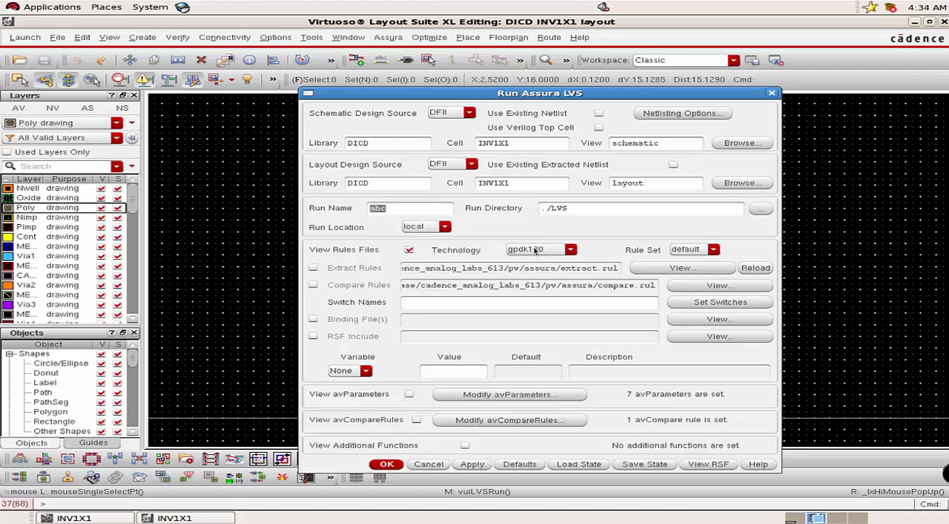
pyautogui.click(391, 464)
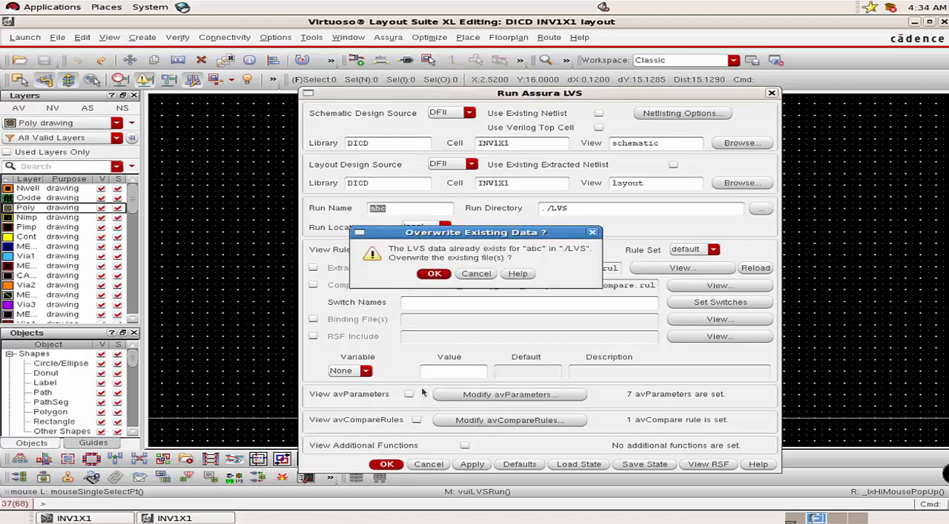
pyautogui.click(434, 273)
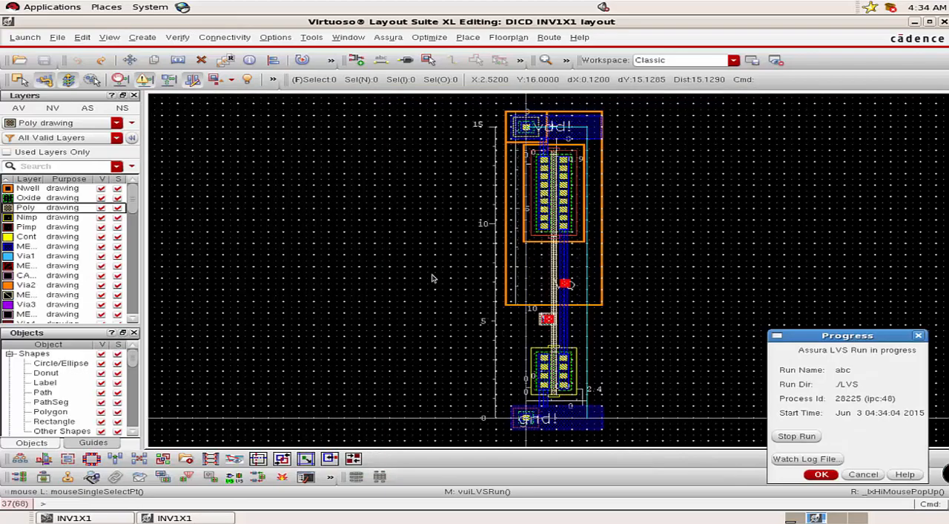
pyautogui.moveTo(430, 138)
pyautogui.mouseDown()
pyautogui.moveTo(426, 161)
pyautogui.moveTo(422, 140)
pyautogui.mouseUp()
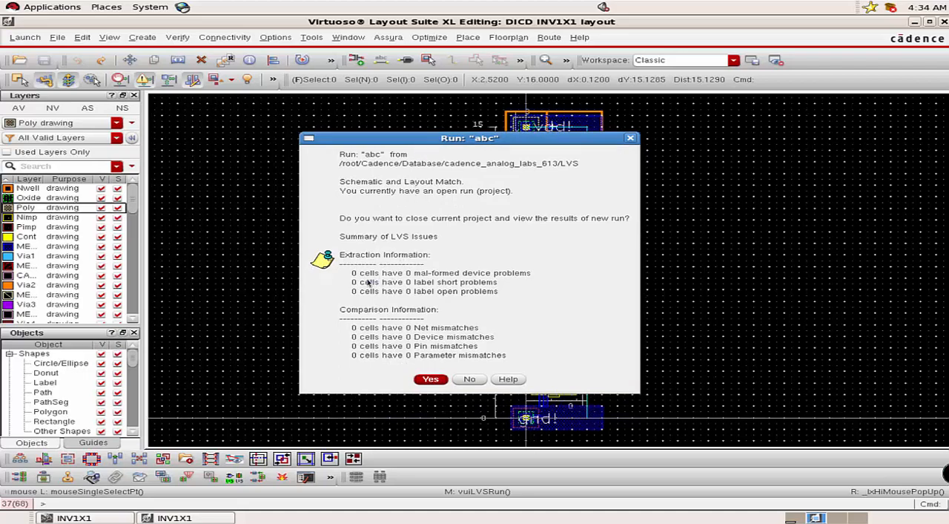
pyautogui.click(431, 379)
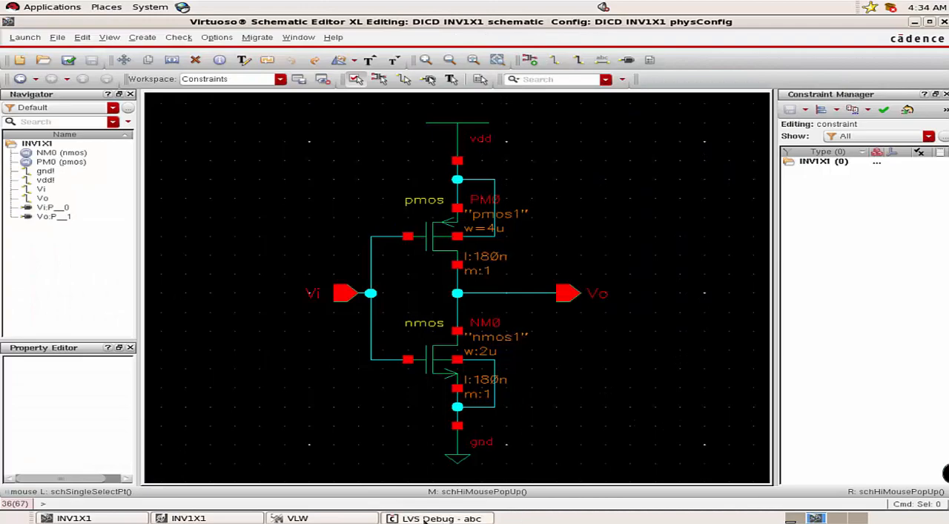
# Bring up the LVS Debug window, select its cell list entry, and close both it and the VLW window.
pyautogui.click(368, 519)
pyautogui.click(434, 518)
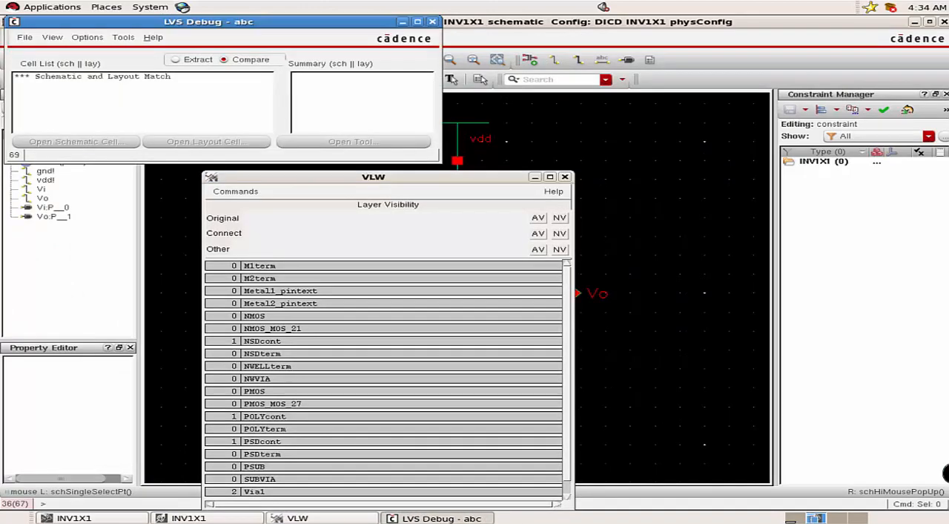
pyautogui.click(73, 77)
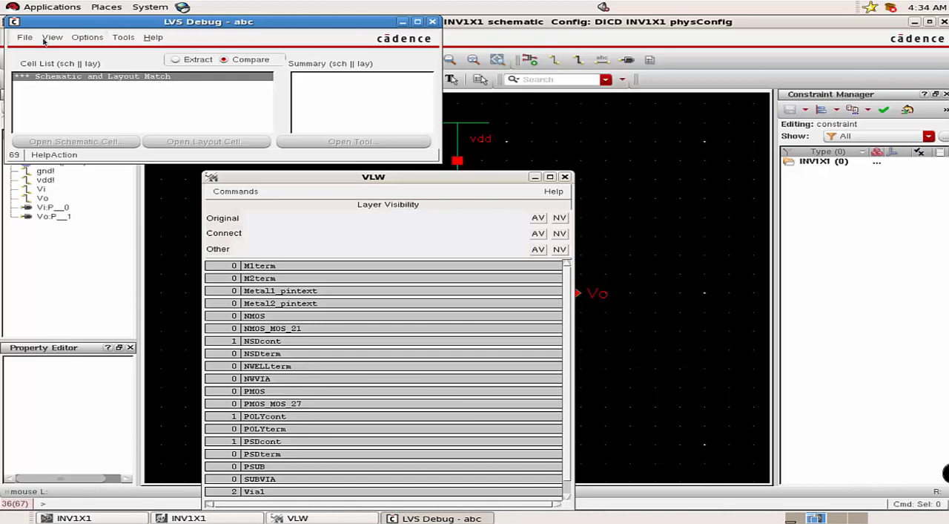
pyautogui.click(28, 40)
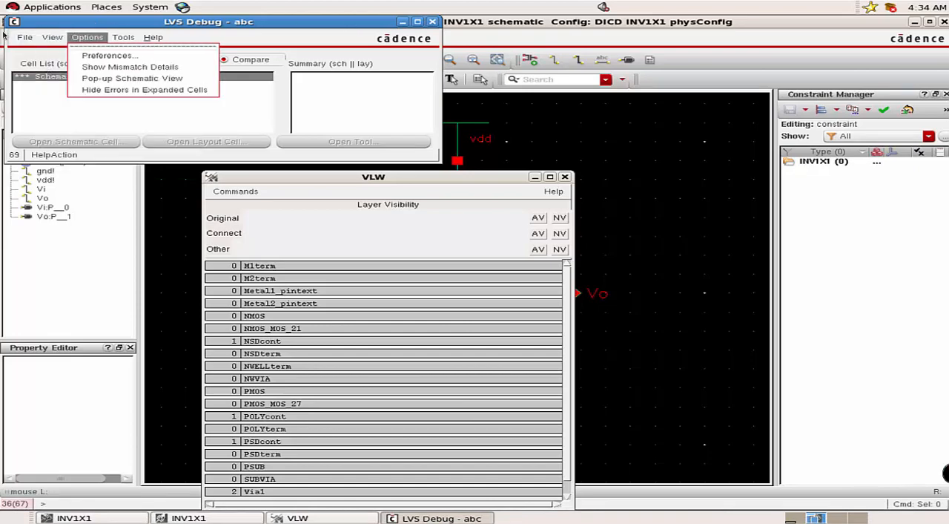
pyautogui.click(32, 68)
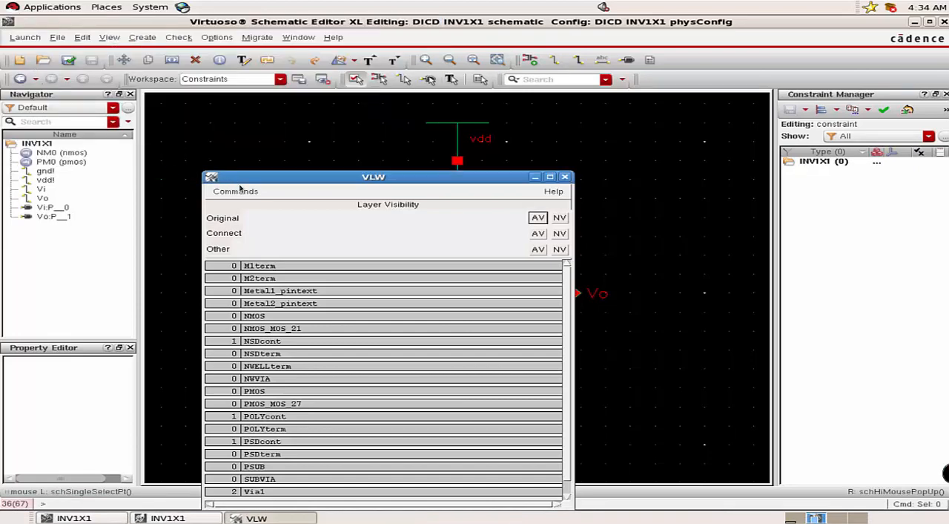
pyautogui.click(236, 191)
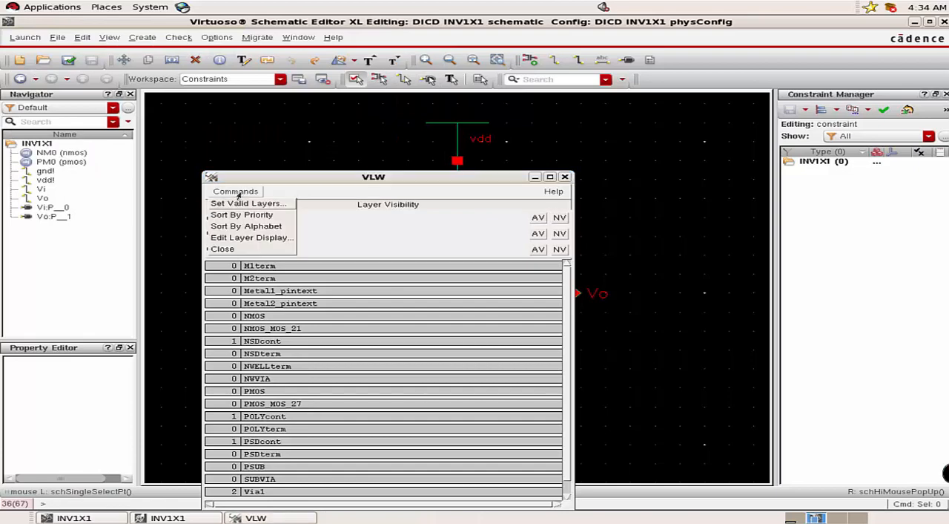
pyautogui.click(222, 250)
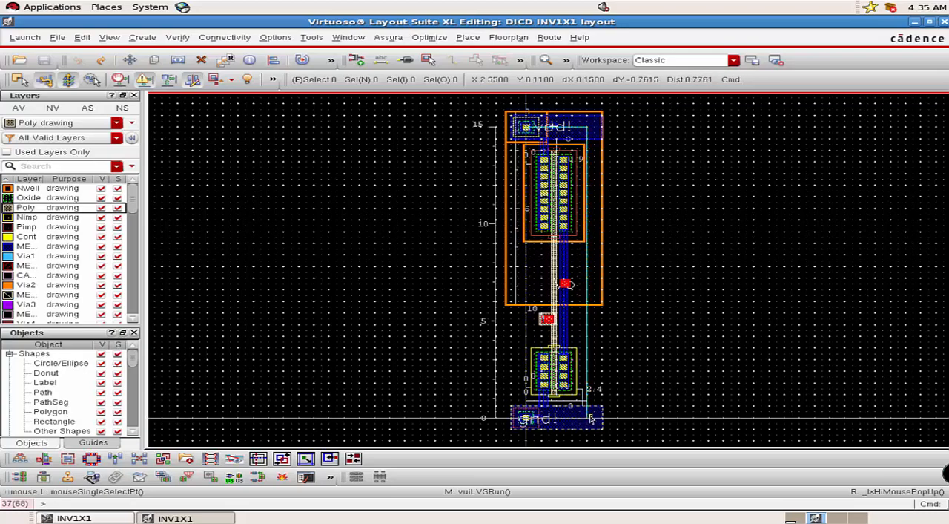
# Run Assura RCX on the INV1X1 layout with extraction type RC, outputting the av_extracted view, and dismiss the completion message.
pyautogui.click(390, 37)
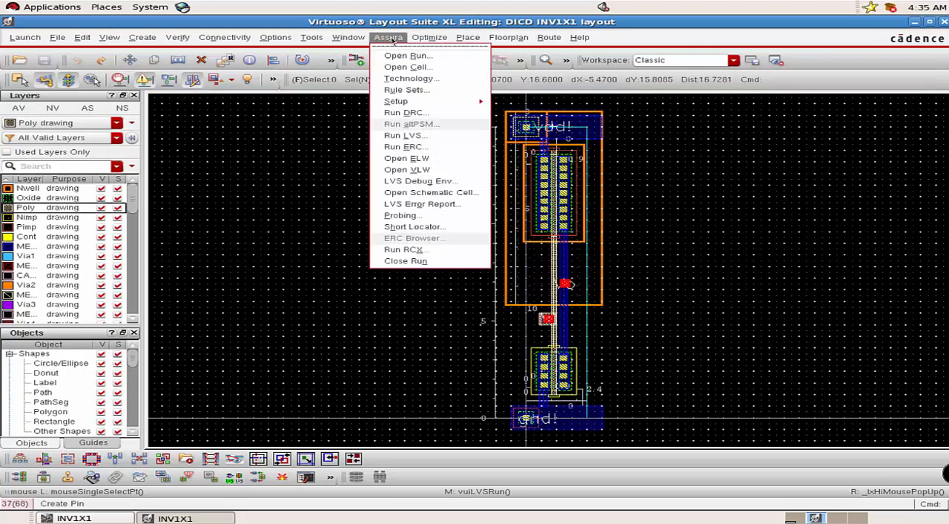
pyautogui.click(404, 250)
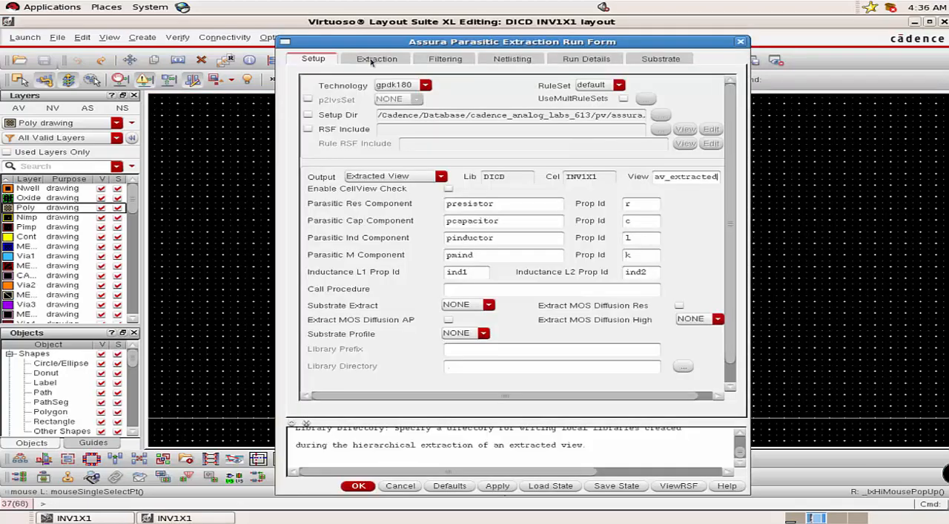
pyautogui.click(372, 62)
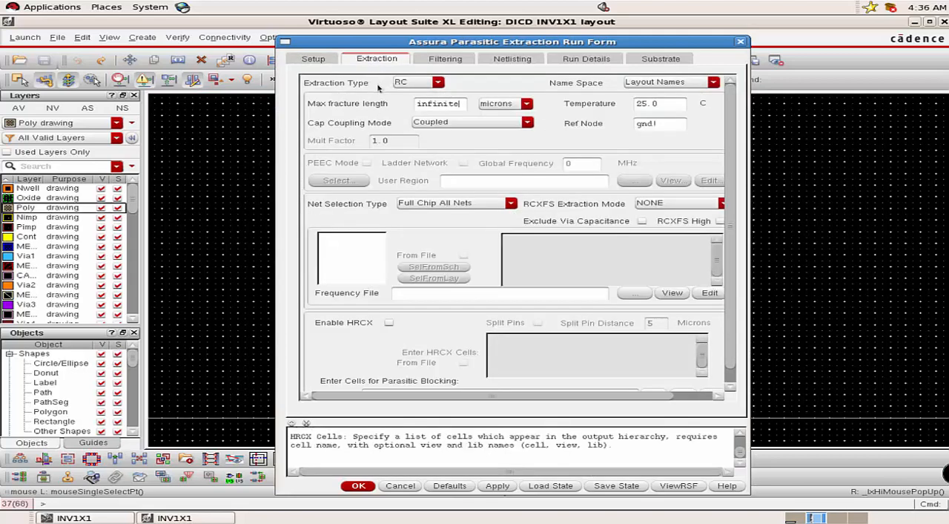
pyautogui.click(418, 83)
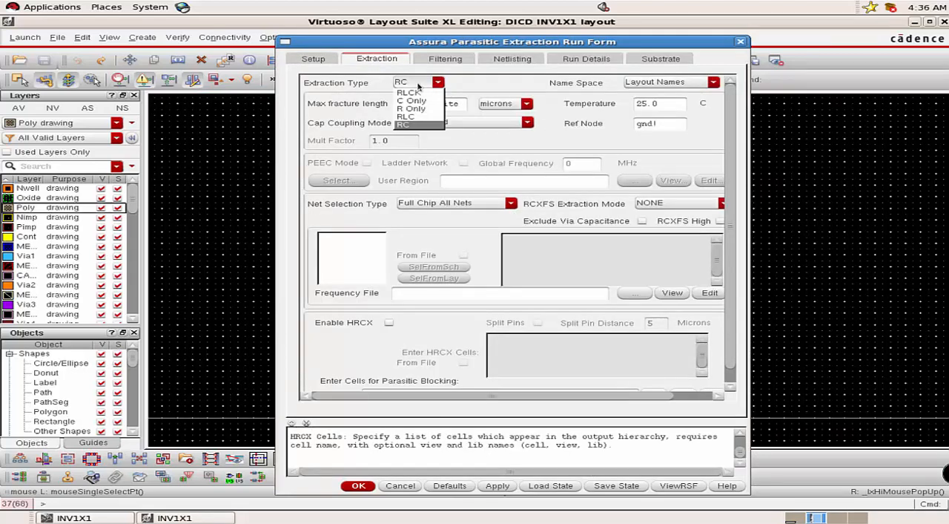
pyautogui.click(418, 87)
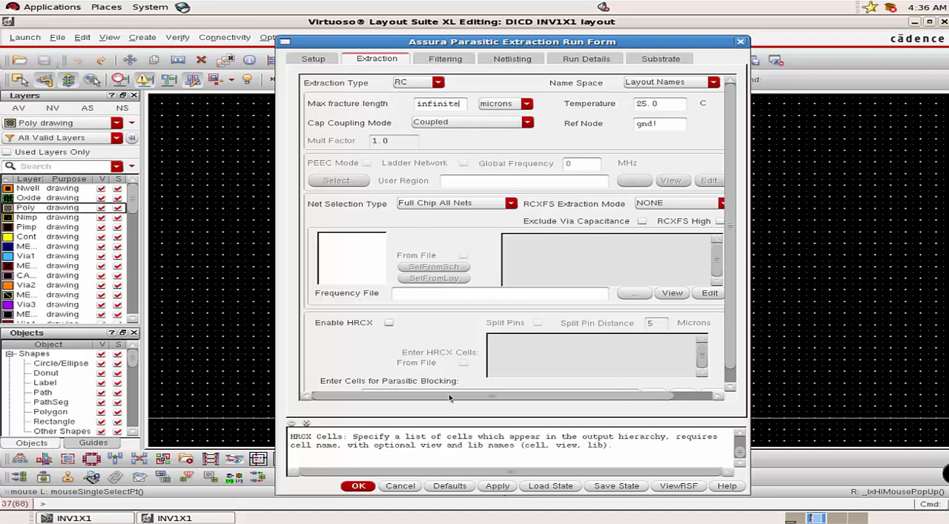
pyautogui.click(358, 486)
pyautogui.click(434, 331)
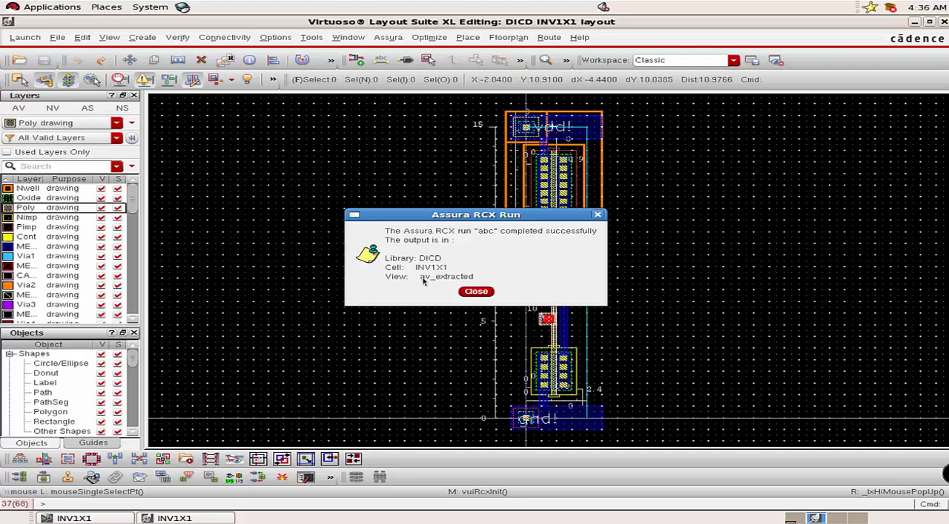
pyautogui.click(477, 291)
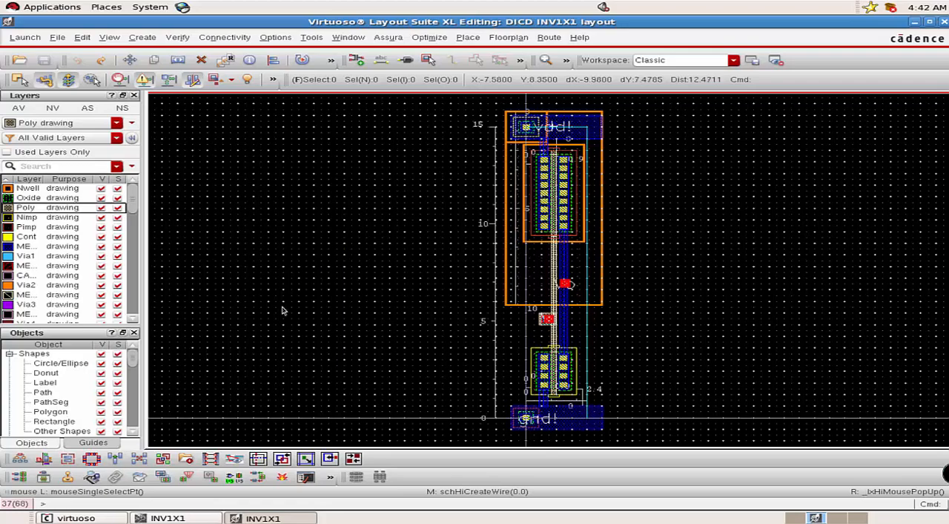
# Bring up the Library Manager and open the av_extracted view of cell INV1X1 in library DICD.
pyautogui.click(89, 518)
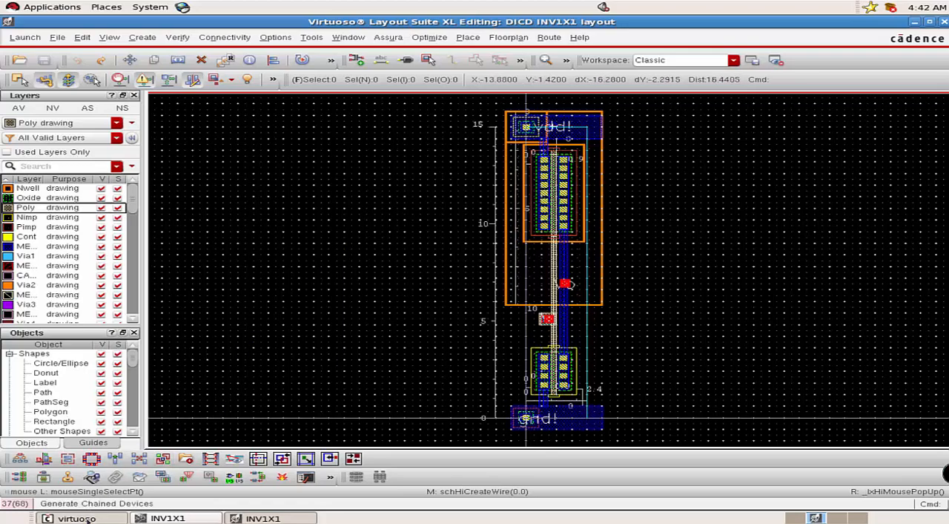
pyautogui.click(46, 403)
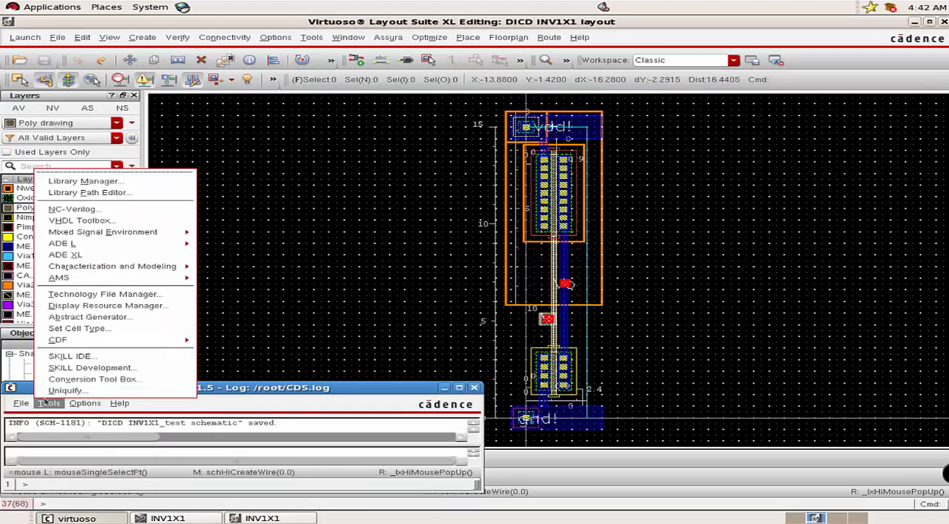
pyautogui.click(85, 182)
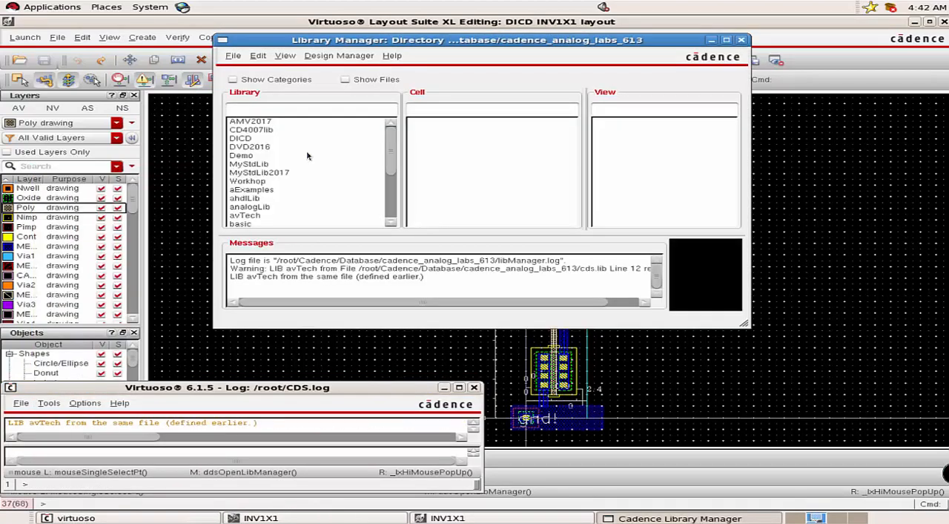
pyautogui.click(250, 139)
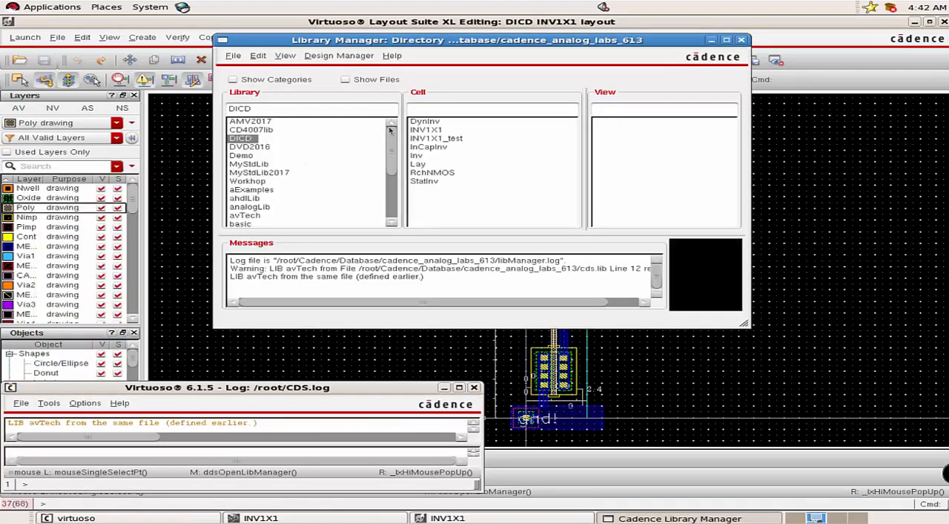
pyautogui.click(436, 131)
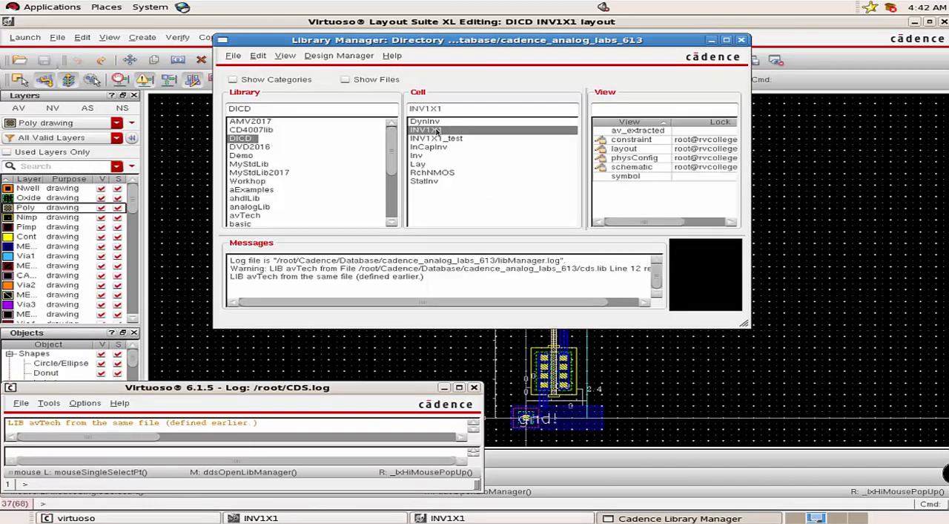
pyautogui.doubleClick(638, 131)
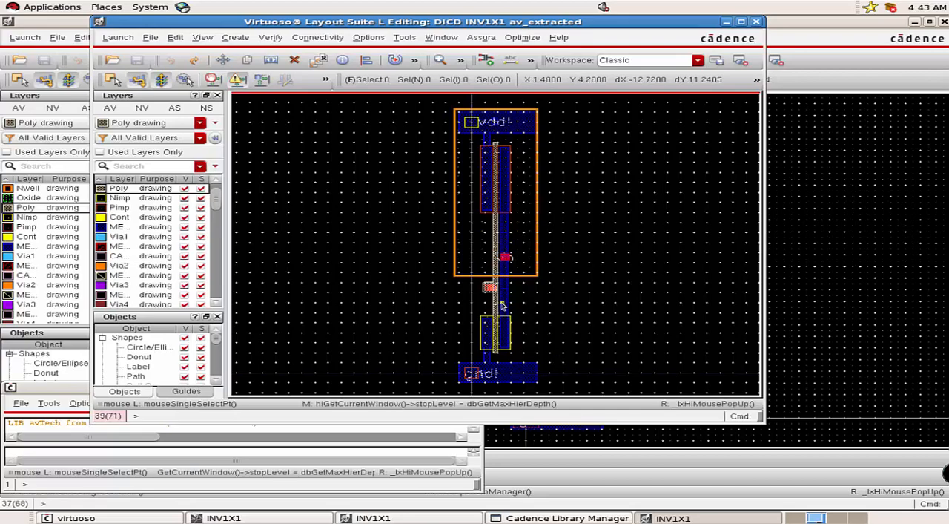
# Examine the extracted parasitic resistors and capacitors along the poly and metal from the input pin up to the PMOS, and close the view.
pyautogui.keyDown('ctrl'); pyautogui.scroll(2, 502, 307); pyautogui.keyUp('ctrl')
pyautogui.keyDown('ctrl'); pyautogui.scroll(1, 502, 307); pyautogui.keyUp('ctrl')
pyautogui.keyDown('ctrl'); pyautogui.scroll(1, 507, 268); pyautogui.keyUp('ctrl')
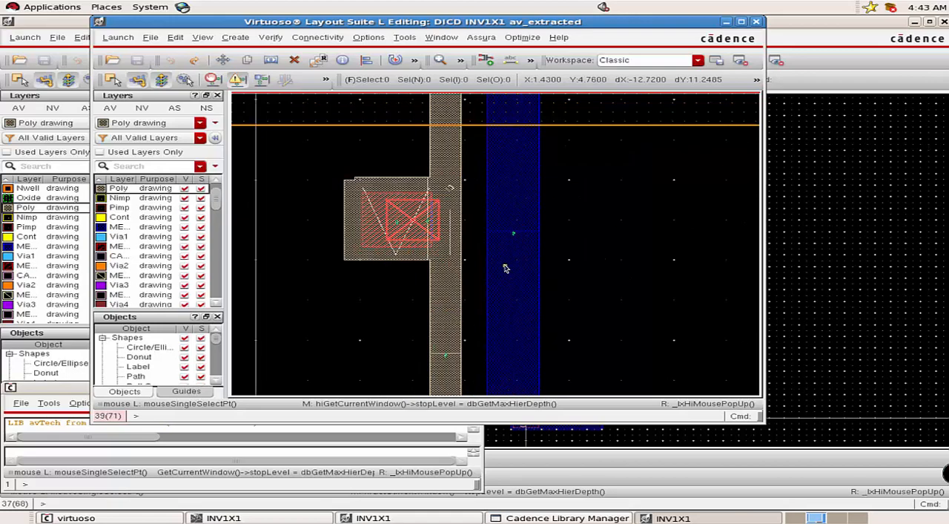
pyautogui.keyDown('ctrl'); pyautogui.scroll(2, 513, 251); pyautogui.keyUp('ctrl')
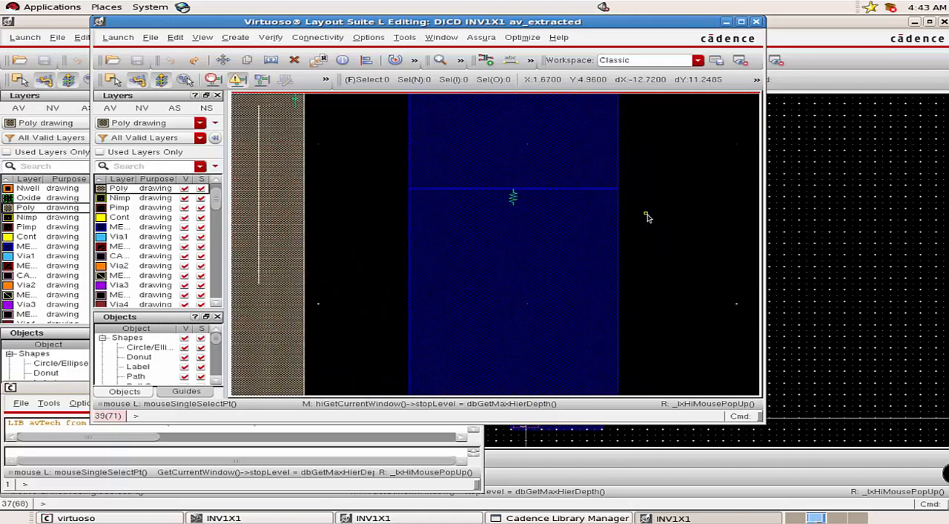
pyautogui.scroll(4, 608, 229)
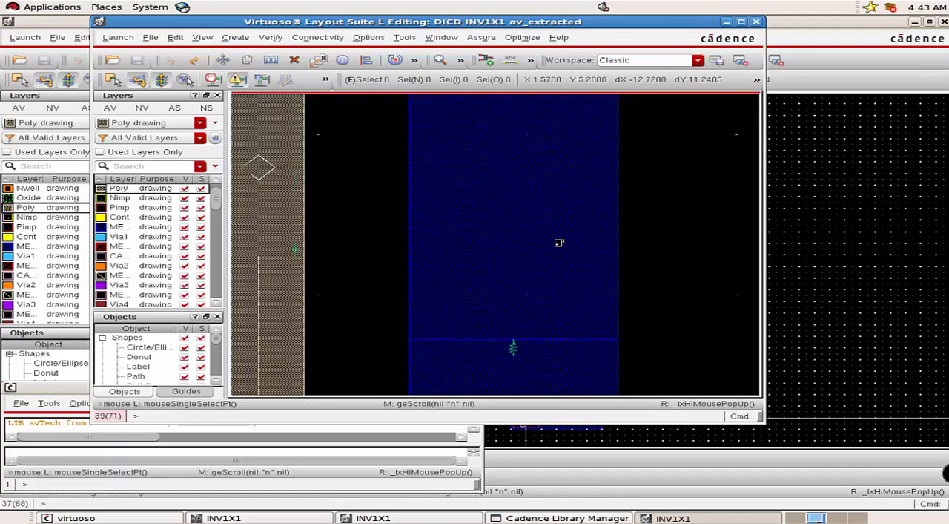
pyautogui.scroll(-3, 293, 337)
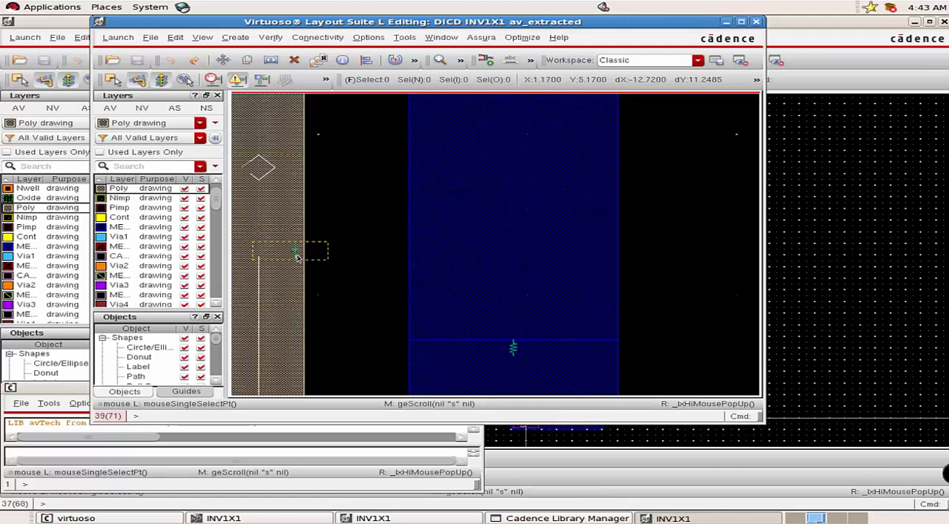
pyautogui.keyDown('ctrl'); pyautogui.scroll(1, 294, 252); pyautogui.keyUp('ctrl')
pyautogui.scroll(1, 298, 257)
pyautogui.scroll(-2, 298, 258)
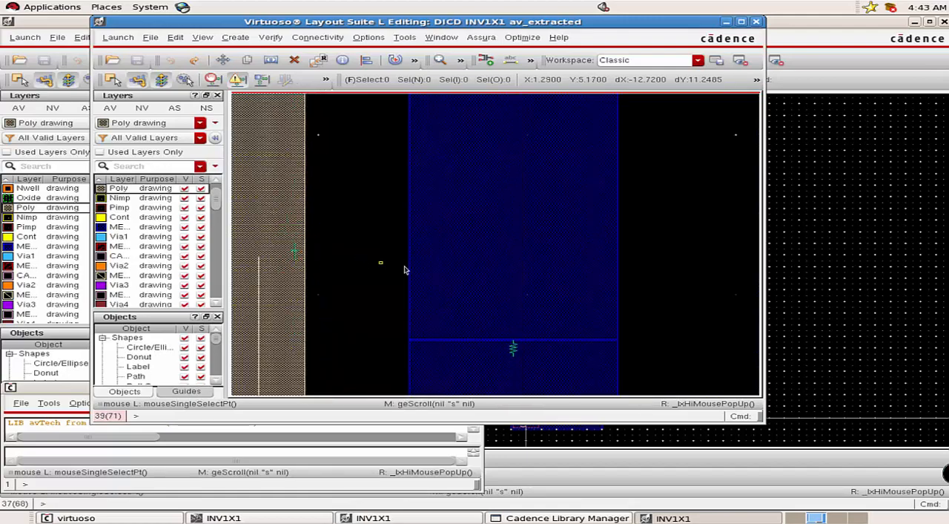
pyautogui.press('Up')
pyautogui.scroll(3, 449, 288)
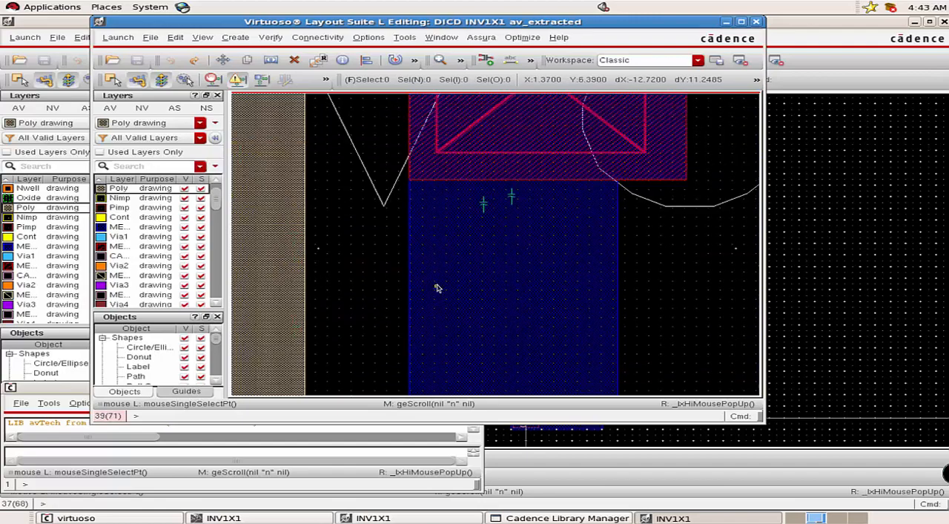
pyautogui.press('Up')
pyautogui.scroll(-2, 438, 287)
pyautogui.press('Up')
pyautogui.press('Up')
pyautogui.press('Up')
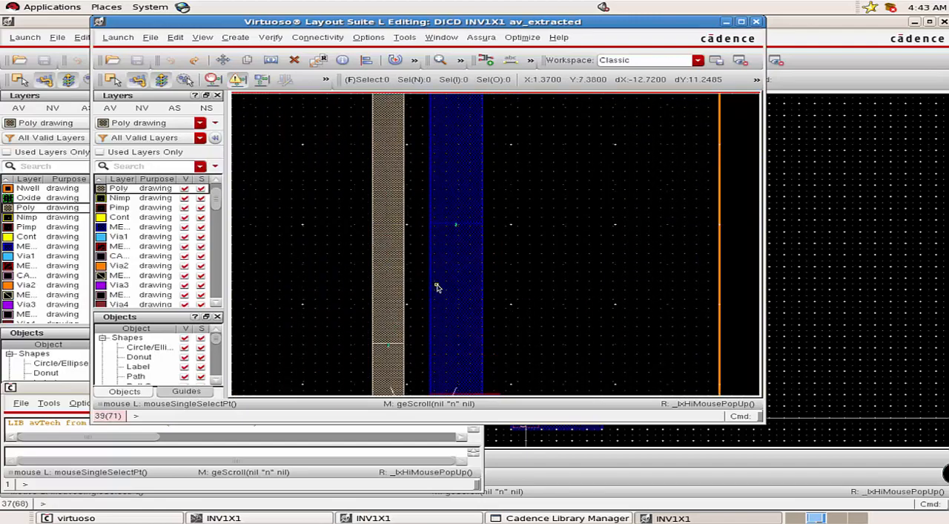
pyautogui.press('Up')
pyautogui.press('Up')
pyautogui.press('Up')
pyautogui.press('Up')
pyautogui.press('Up')
pyautogui.press('Up')
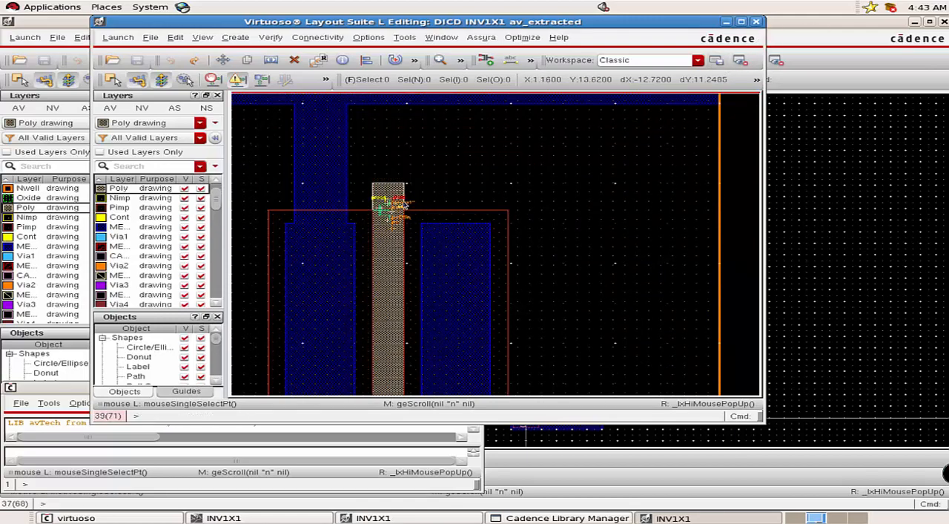
pyautogui.click(759, 22)
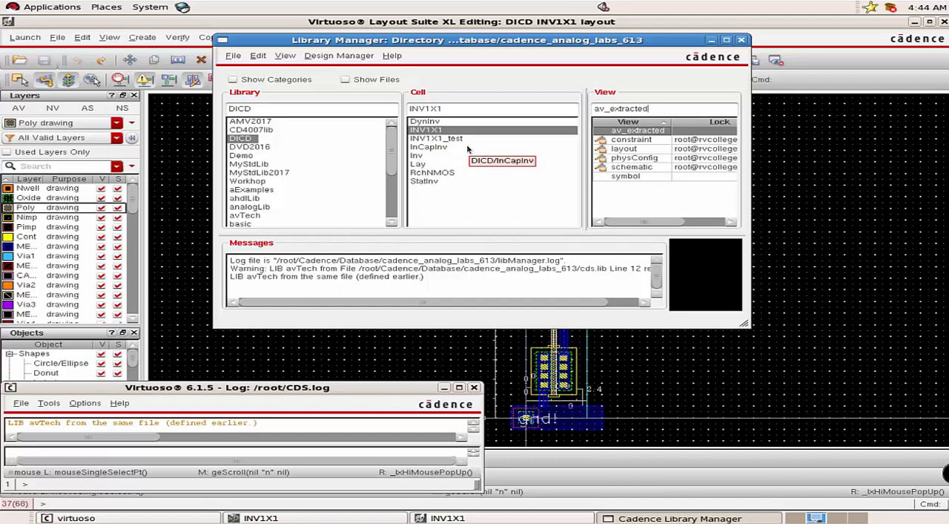
# Create a config cellview for cell INV1X1_test in library DICD, opened with Hierarchy Editor.
pyautogui.click(21, 403)
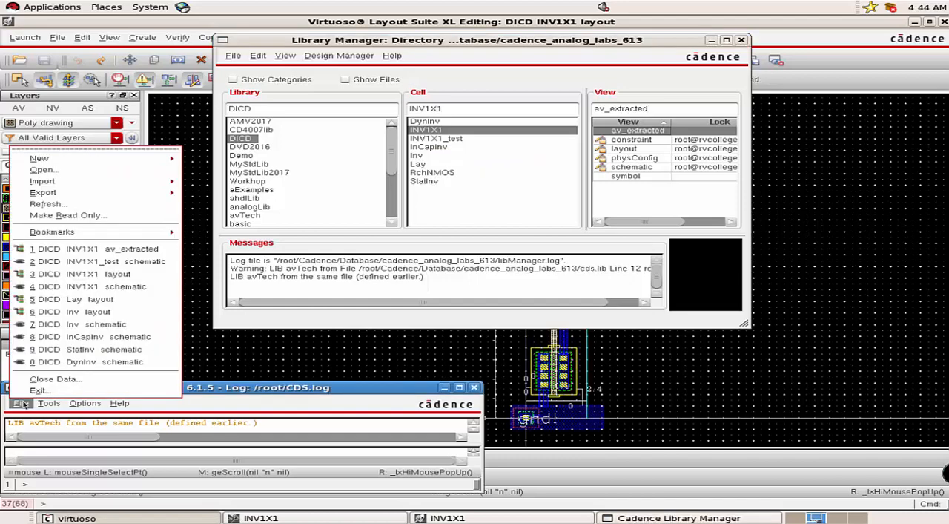
pyautogui.moveTo(93, 161)
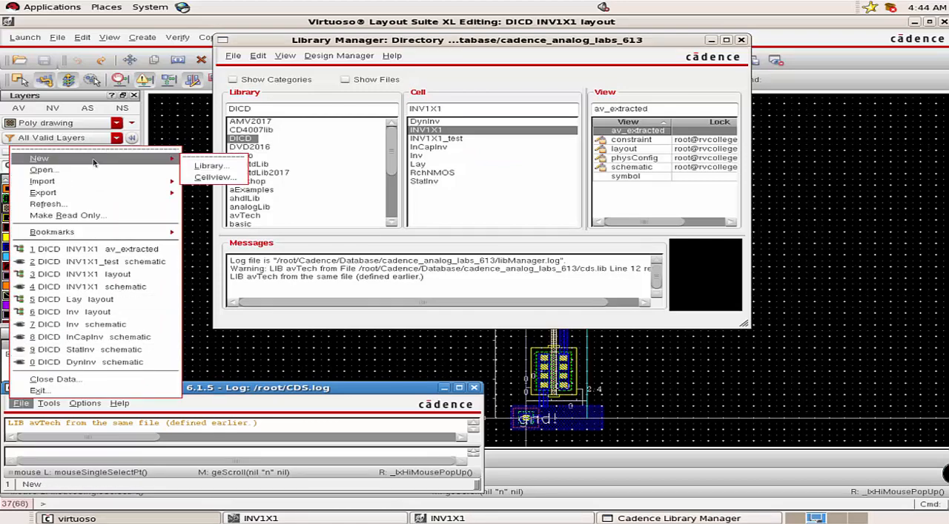
pyautogui.click(232, 178)
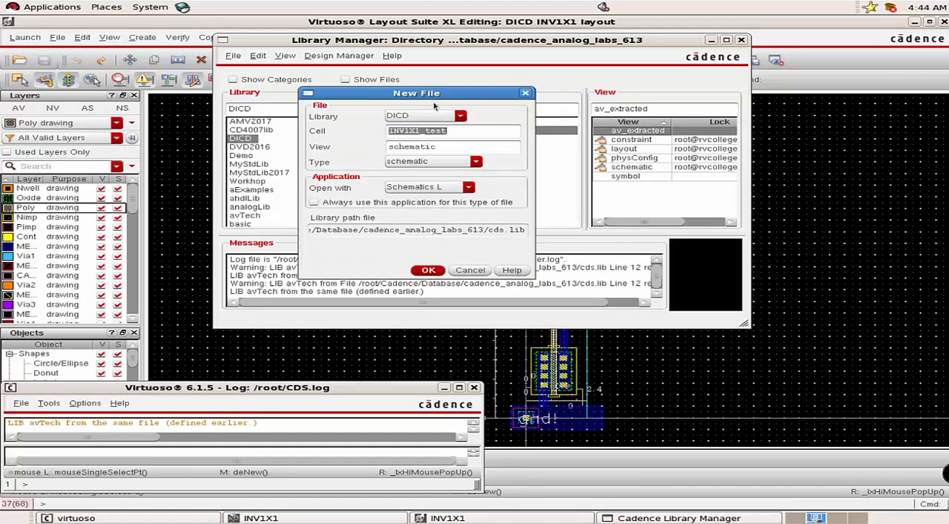
pyautogui.moveTo(436, 93); pyautogui.dragTo(438, 174)
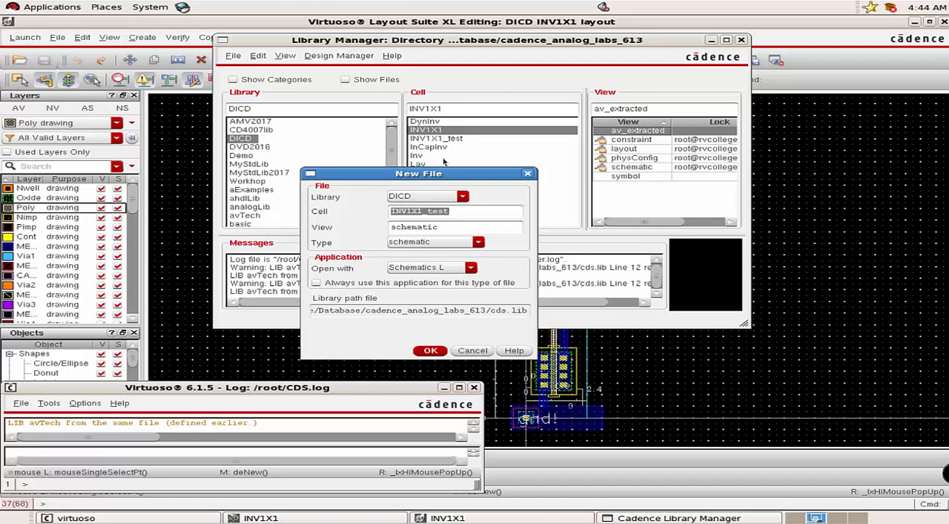
pyautogui.click(407, 243)
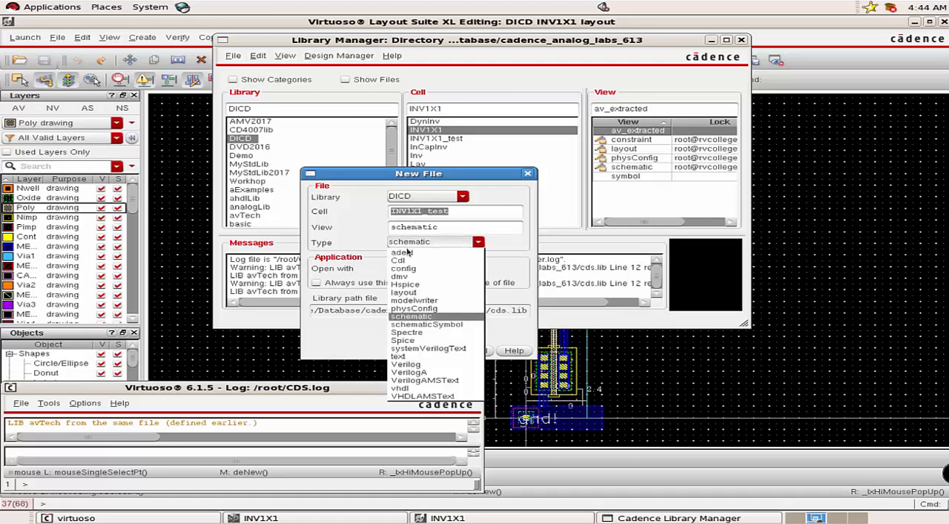
pyautogui.click(408, 268)
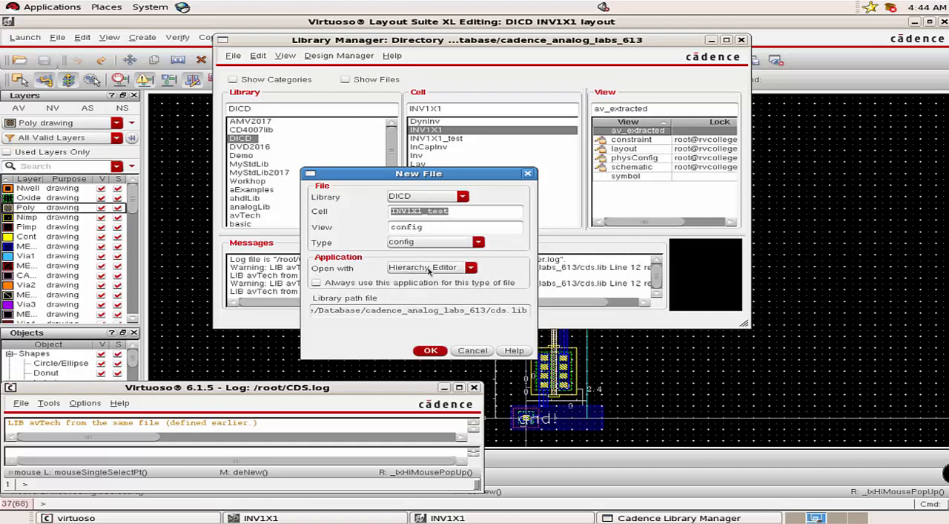
pyautogui.click(430, 351)
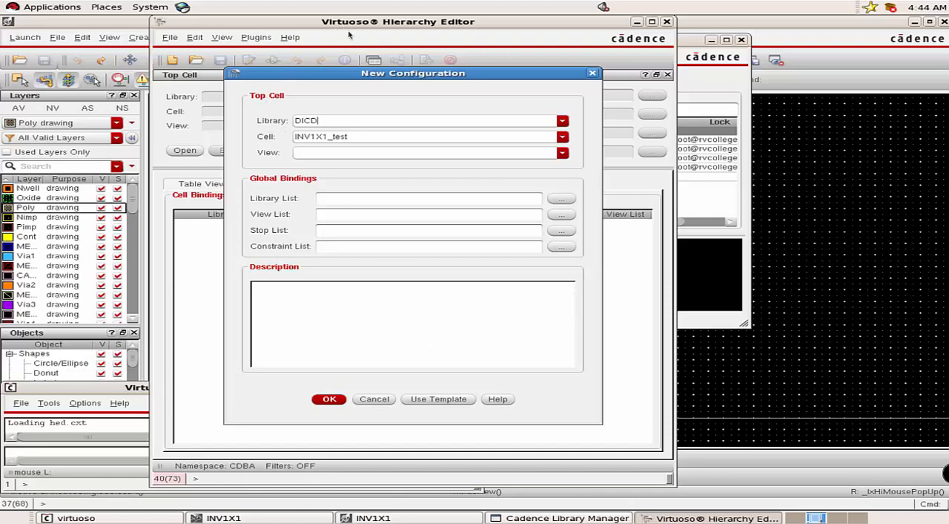
# Create the new configuration with top cell view schematic and global bindings from the spectre template.
pyautogui.moveTo(367, 75); pyautogui.dragTo(375, 75)
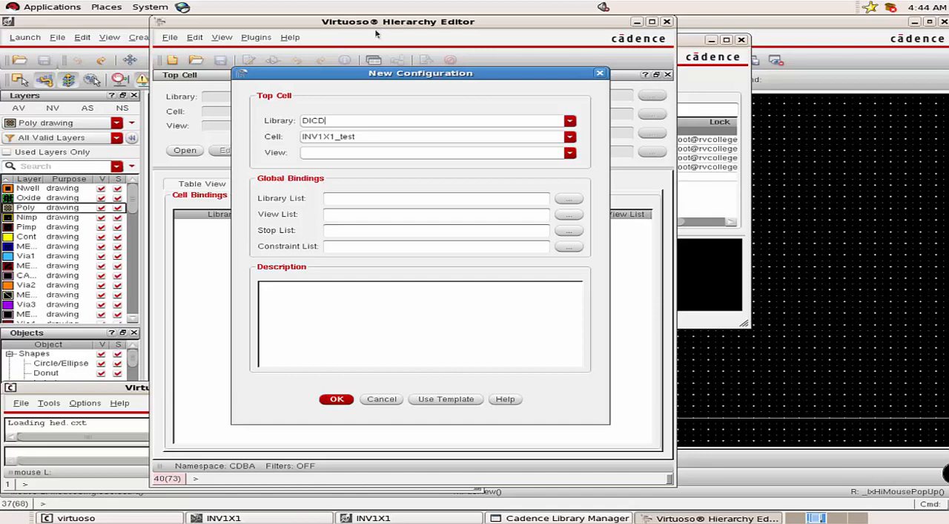
pyautogui.click(569, 153)
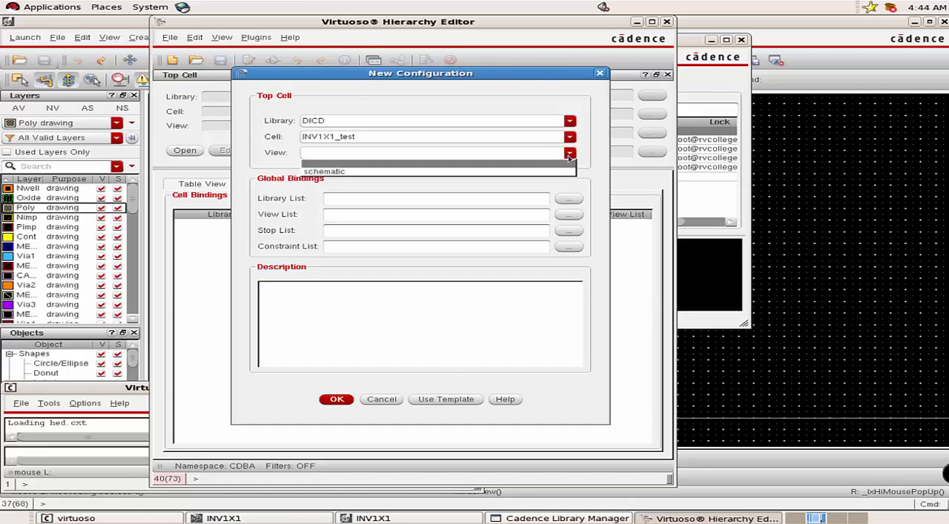
pyautogui.click(497, 171)
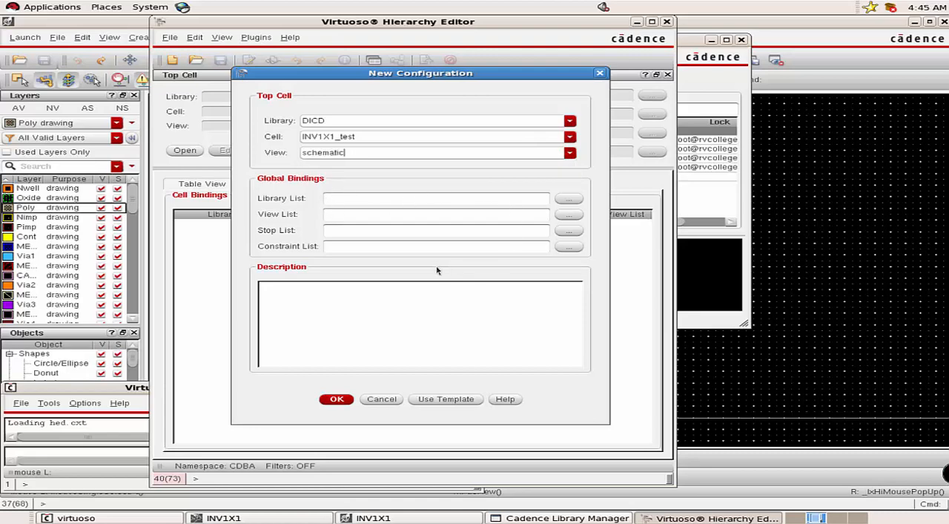
pyautogui.click(438, 399)
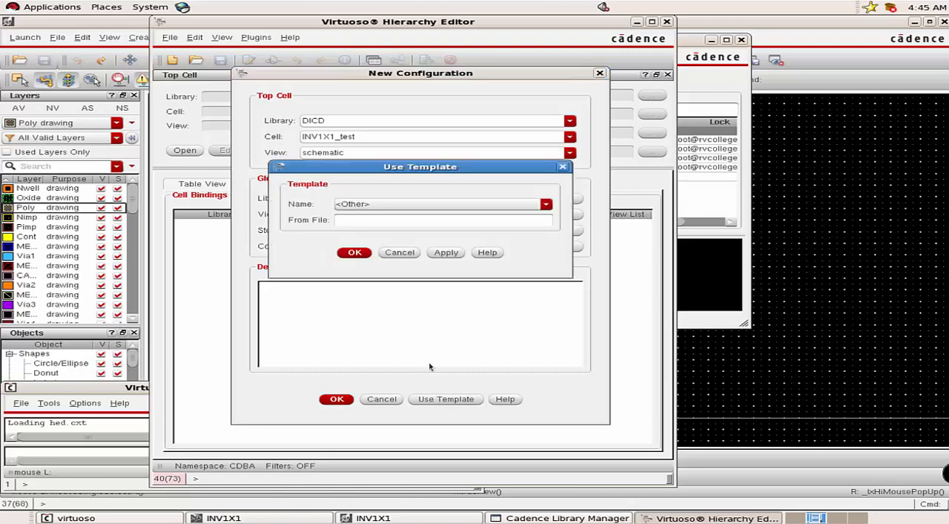
pyautogui.click(386, 205)
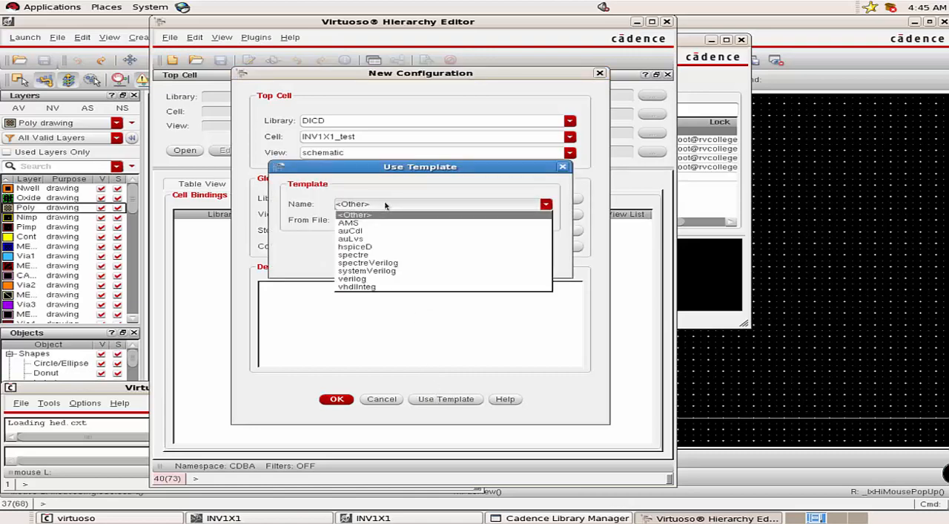
pyautogui.click(375, 255)
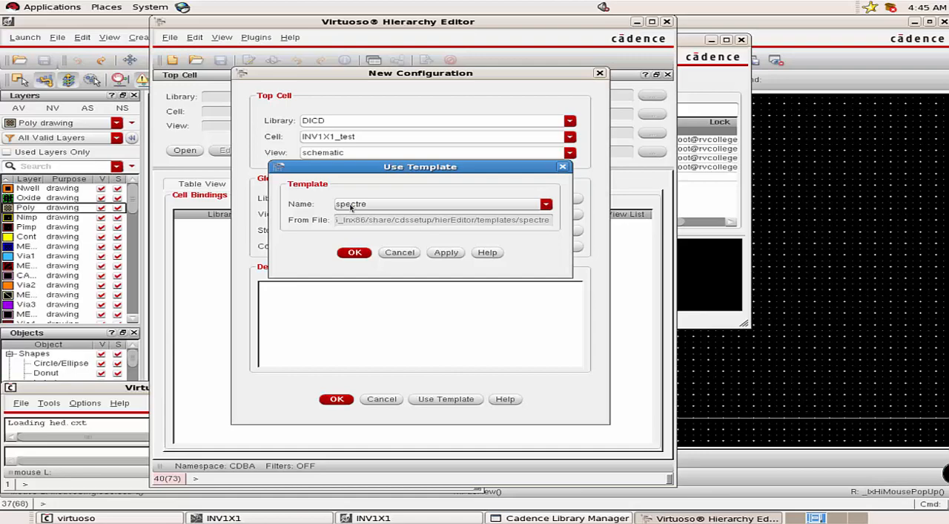
pyautogui.click(355, 253)
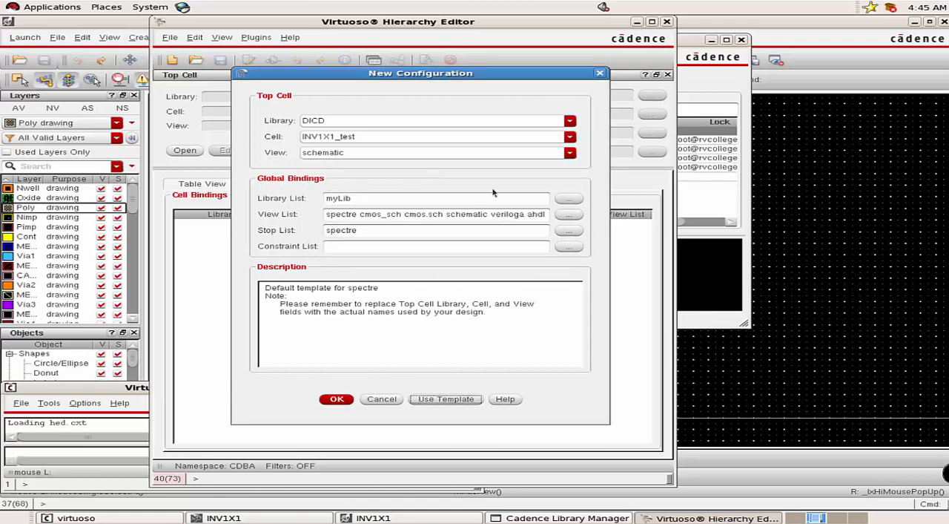
pyautogui.click(337, 400)
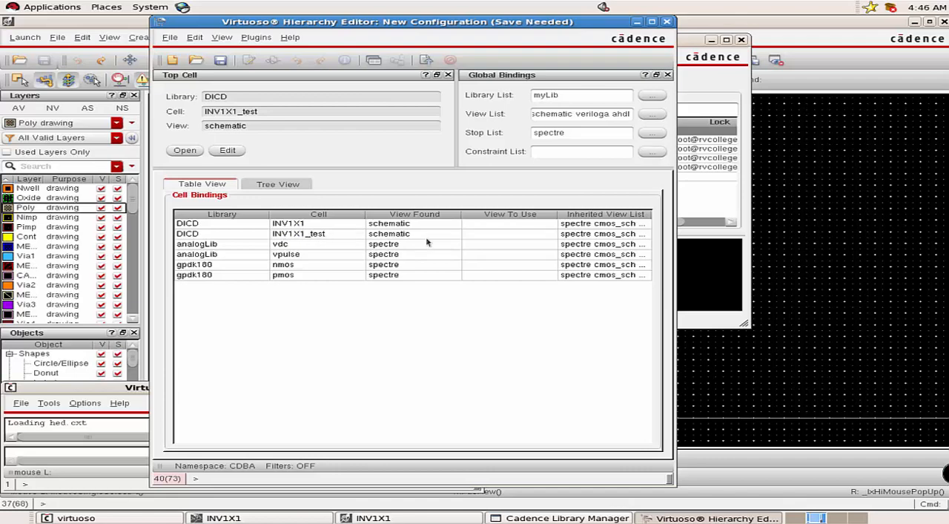
# Open the schematic view of cell INV1X1_test in library DICD and compare its instances with the configuration's cell bindings.
pyautogui.click(751, 258)
pyautogui.click(455, 138)
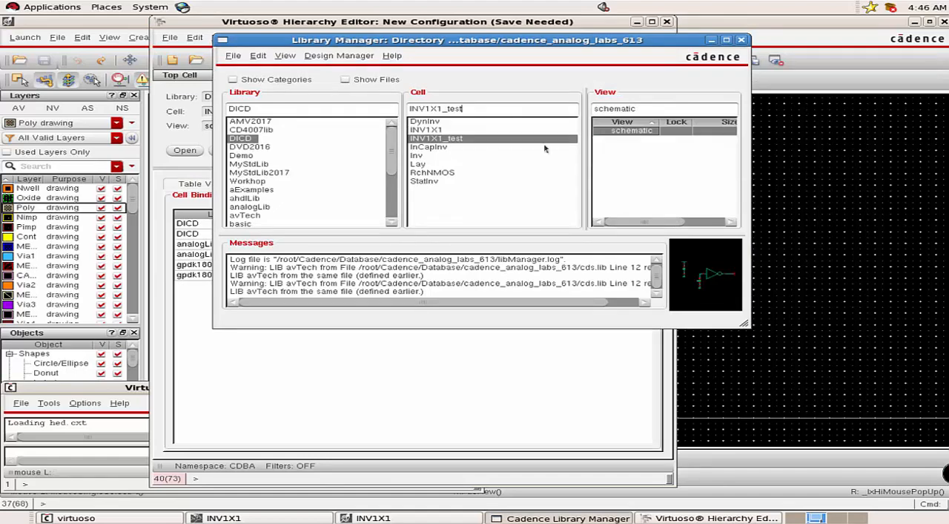
pyautogui.doubleClick(631, 131)
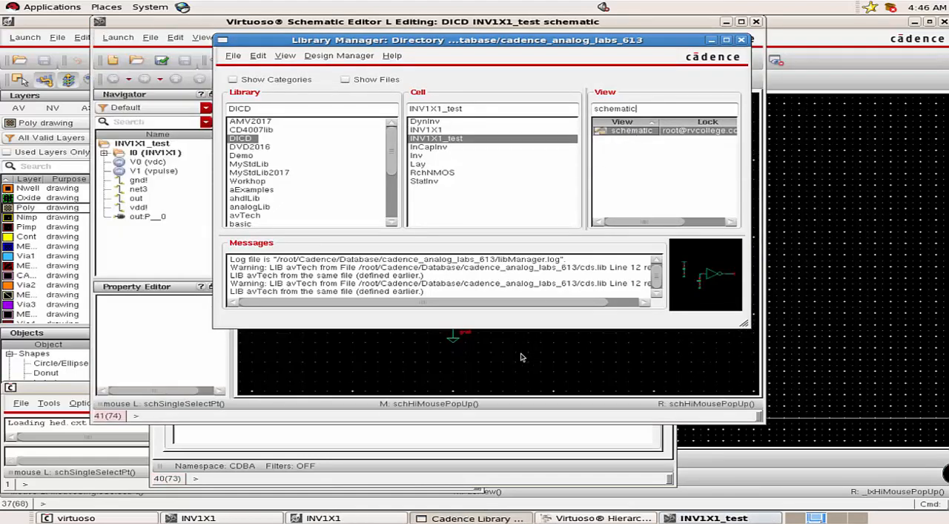
pyautogui.click(512, 399)
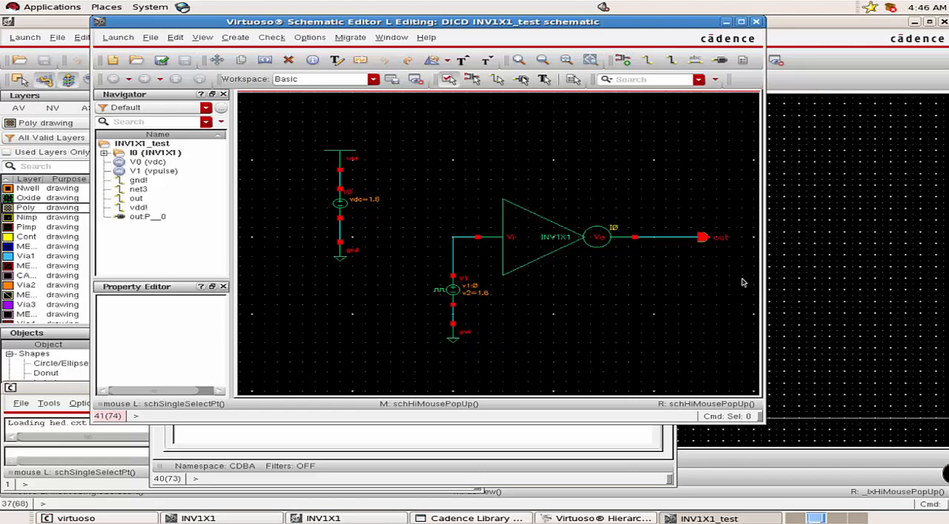
pyautogui.click(398, 446)
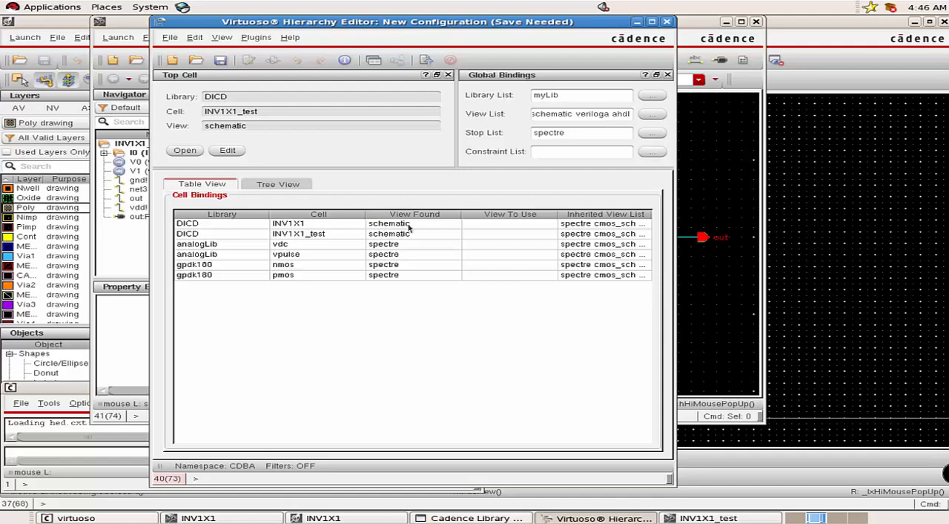
pyautogui.click(696, 301)
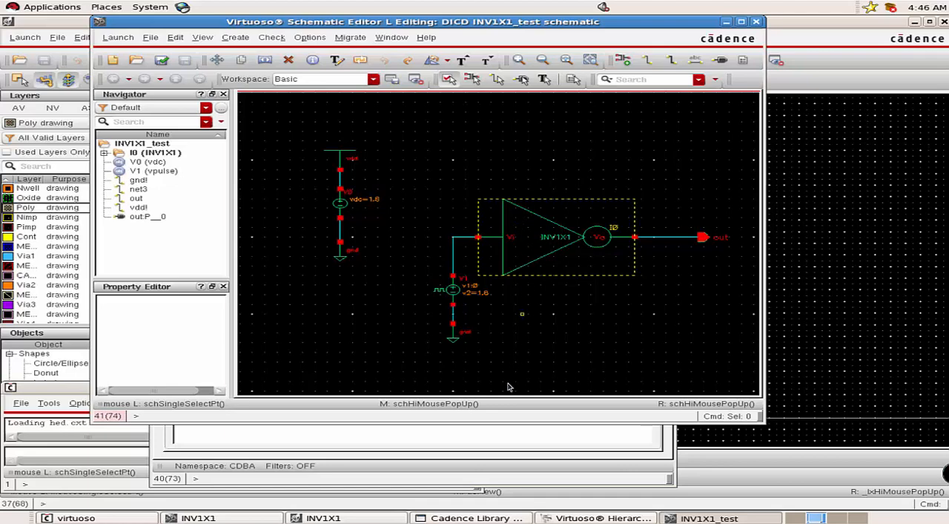
pyautogui.click(491, 449)
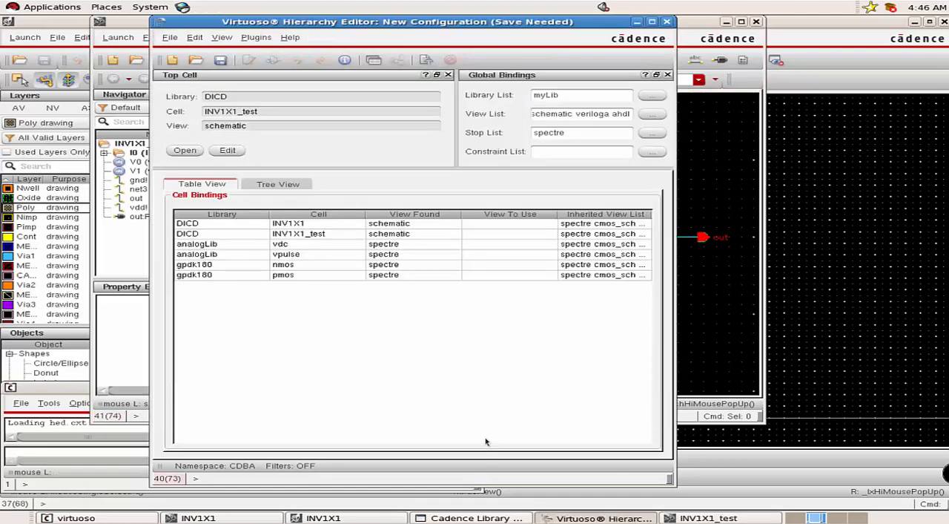
# Set the cell view of INV1X1 in the cell bindings to av_extracted and save the configuration.
pyautogui.click(299, 225)
pyautogui.rightClick(299, 225)
pyautogui.moveTo(316, 231)
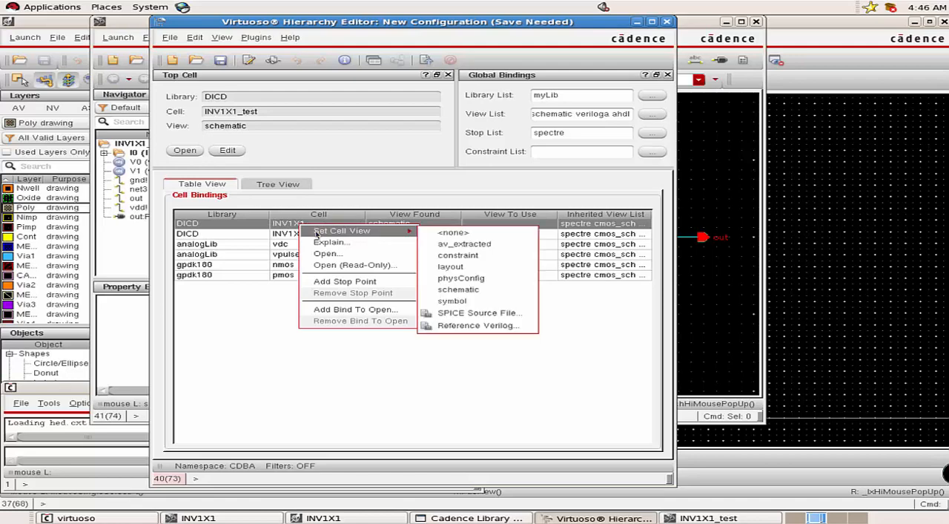
pyautogui.click(480, 245)
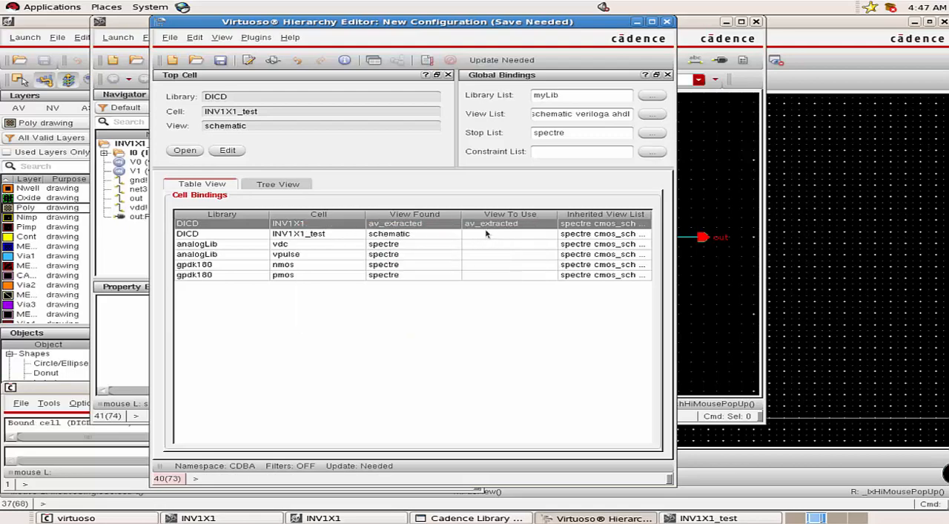
pyautogui.click(706, 285)
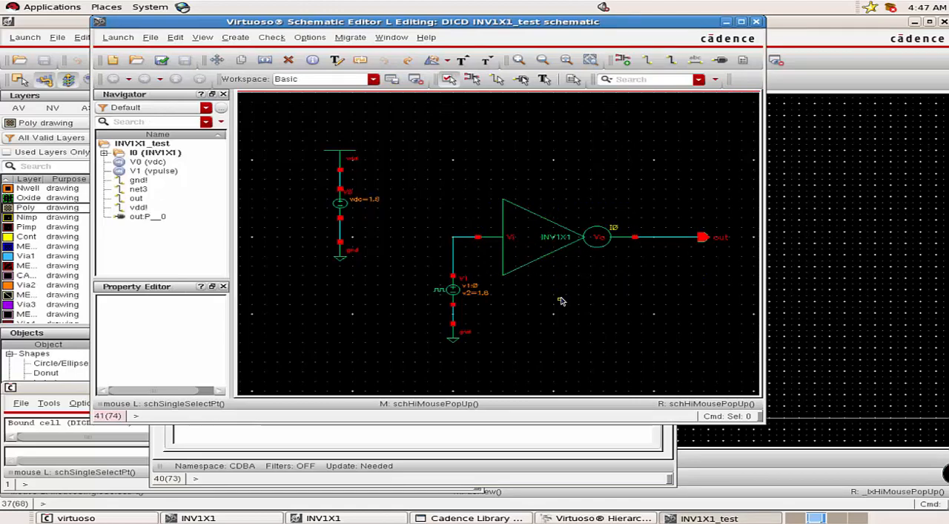
pyautogui.click(536, 440)
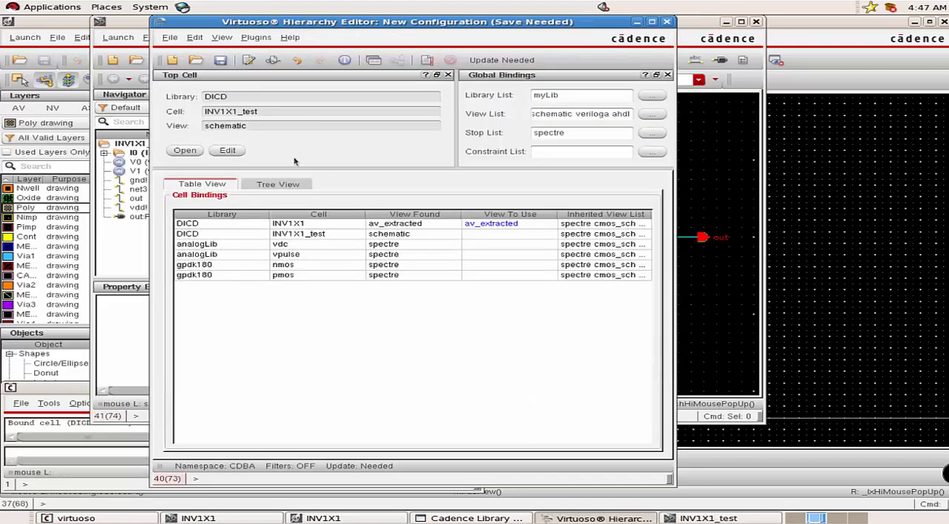
pyautogui.click(220, 61)
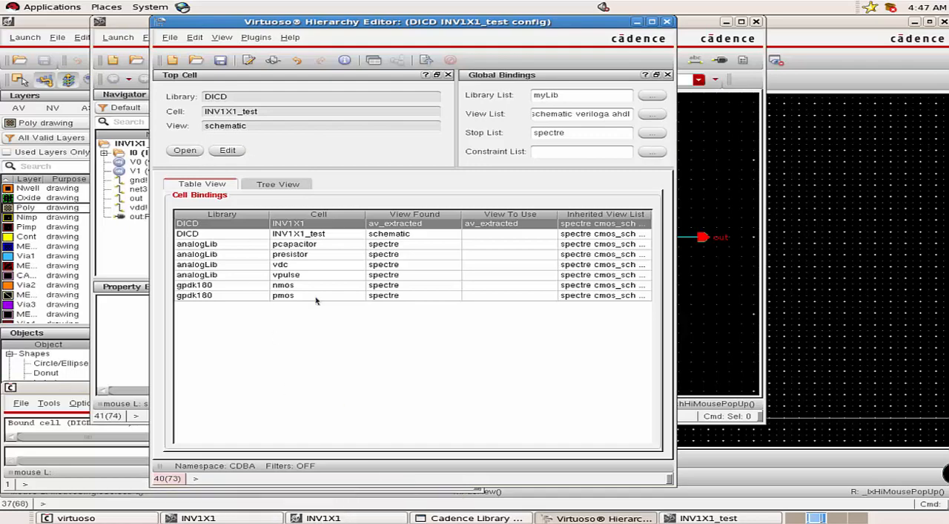
# Open the INV1X1_test schematic through the config and descend read-only into the av_extracted view of instance I0 in a new tab.
pyautogui.click(185, 151)
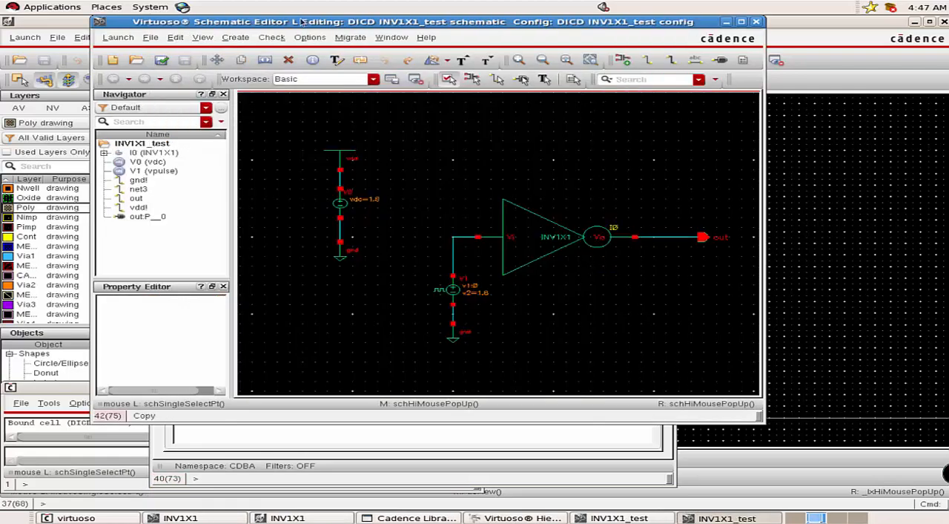
pyautogui.moveTo(300, 22); pyautogui.dragTo(271, 38)
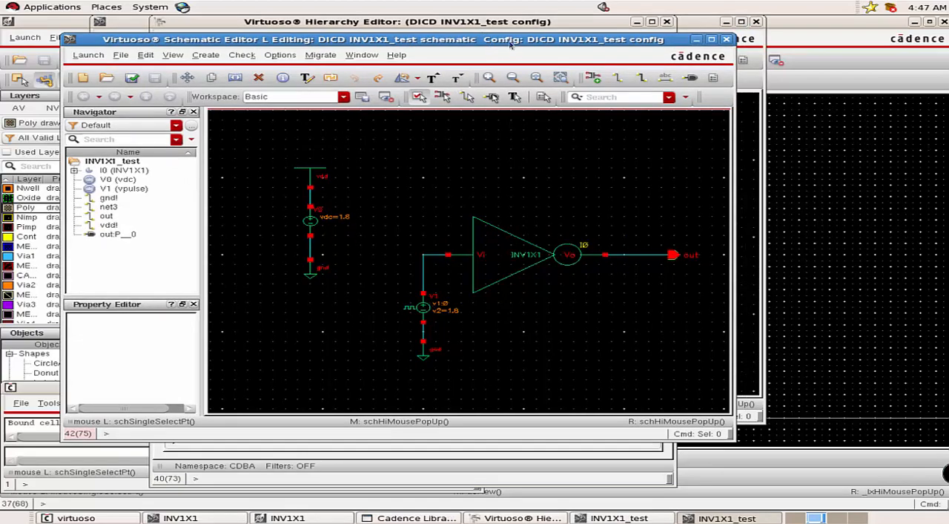
pyautogui.moveTo(481, 41)
pyautogui.mouseDown()
pyautogui.moveTo(485, 80)
pyautogui.moveTo(483, 32)
pyautogui.mouseUp()
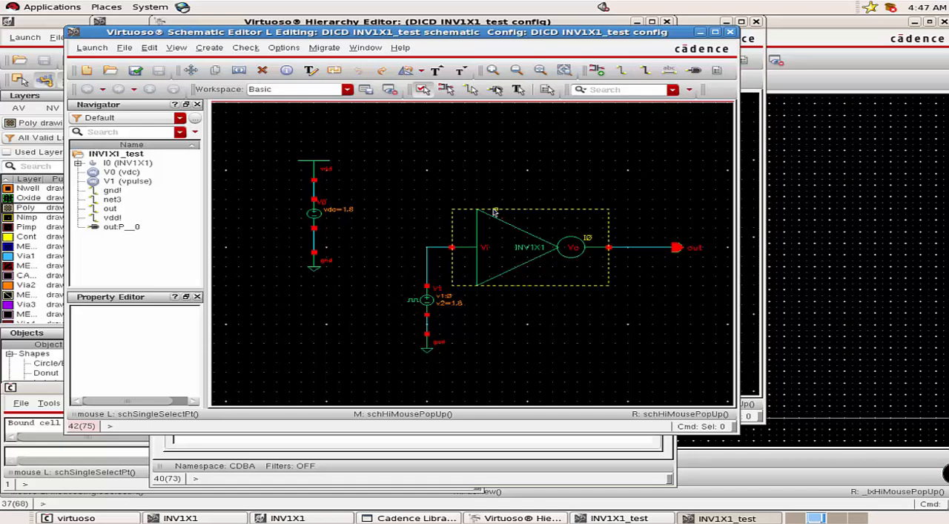
pyautogui.click(507, 249)
pyautogui.rightClick(505, 245)
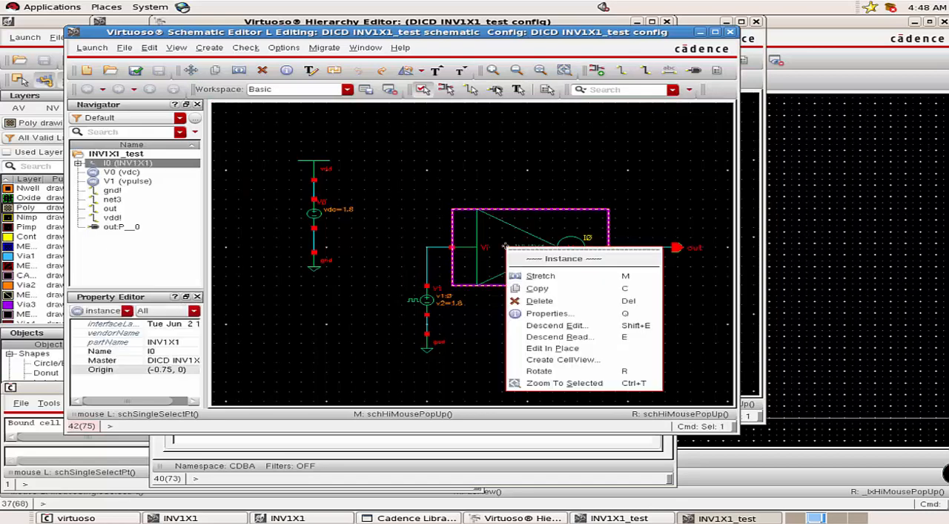
pyautogui.click(545, 338)
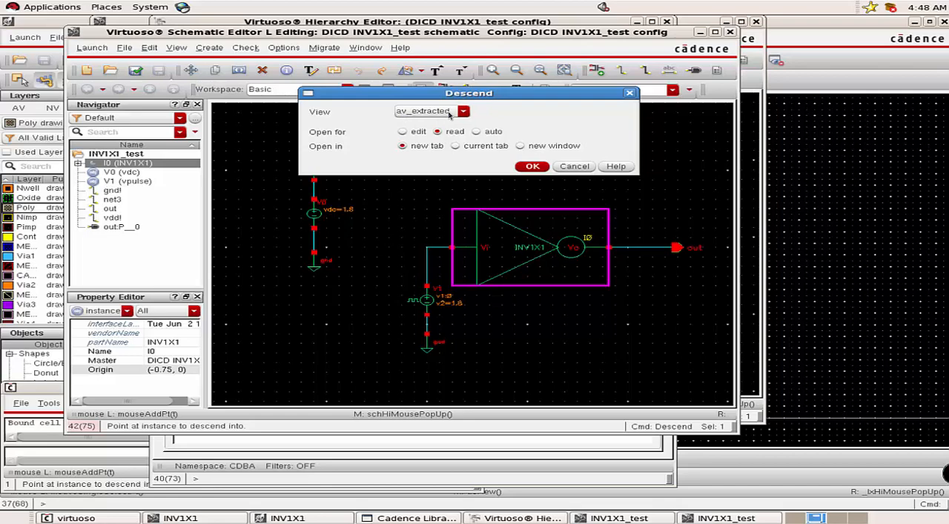
pyautogui.click(532, 167)
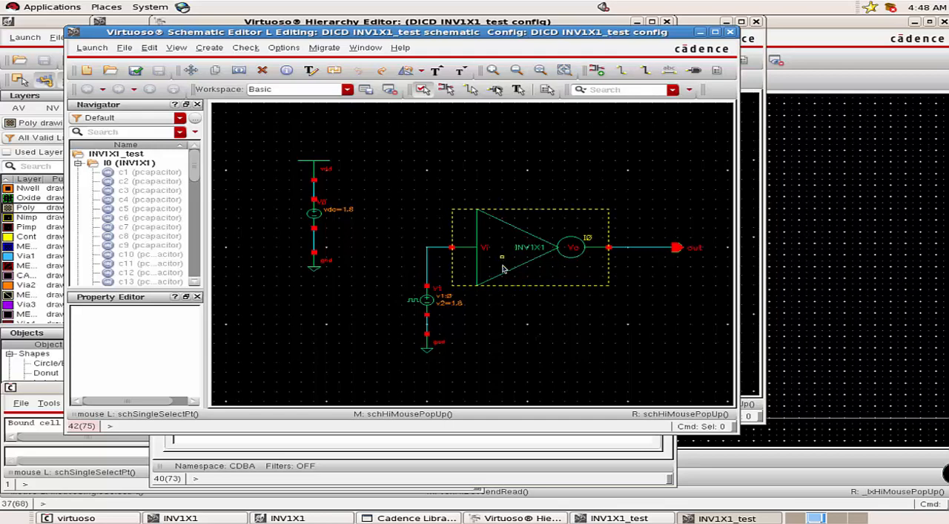
# Switch the cell view of INV1X1 in the Hierarchy Editor bindings to schematic and save the configuration.
pyautogui.click(458, 458)
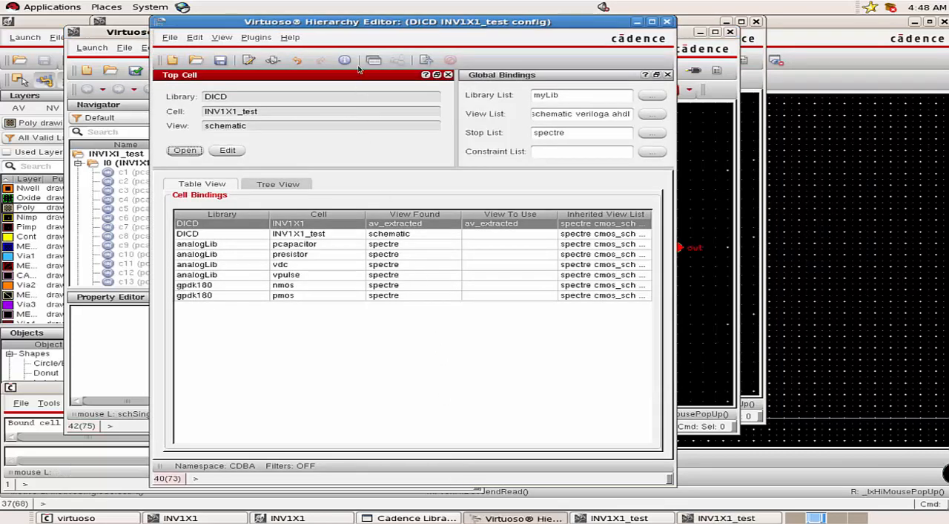
pyautogui.rightClick(300, 225)
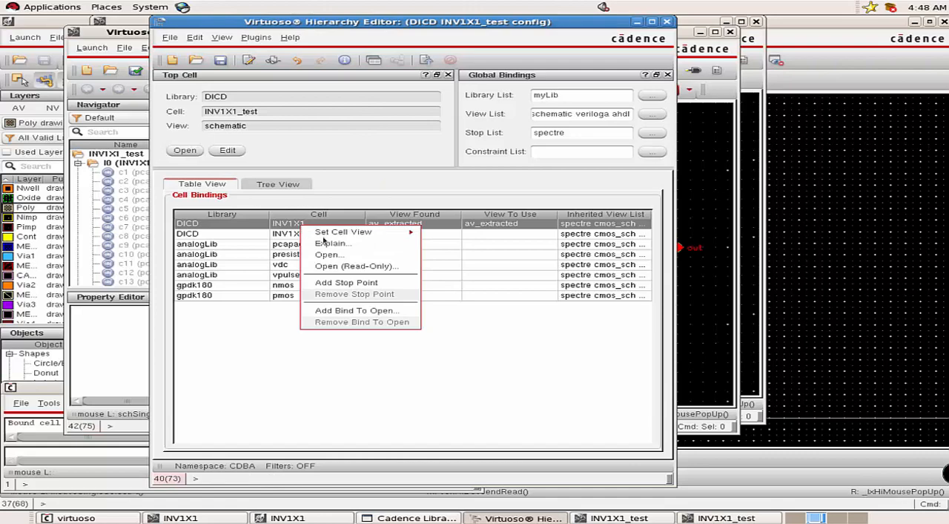
pyautogui.moveTo(336, 231)
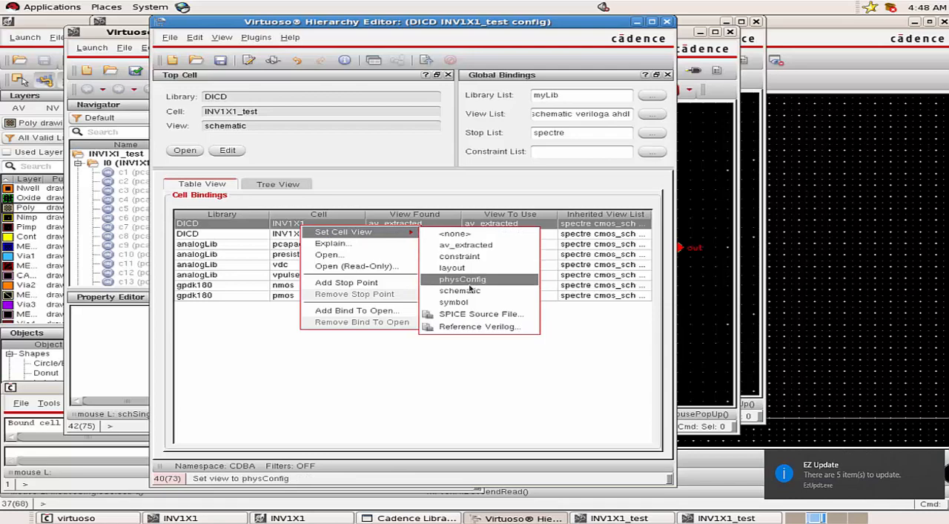
pyautogui.click(470, 291)
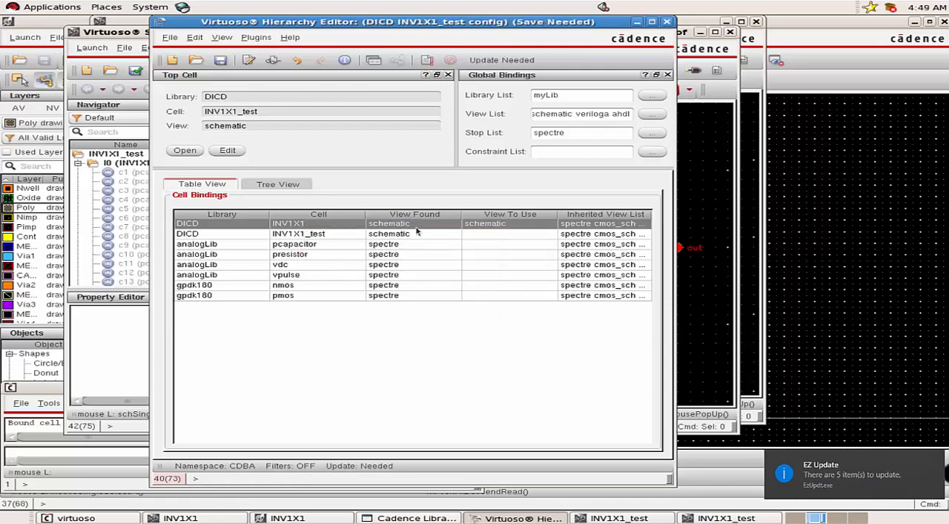
pyautogui.click(221, 61)
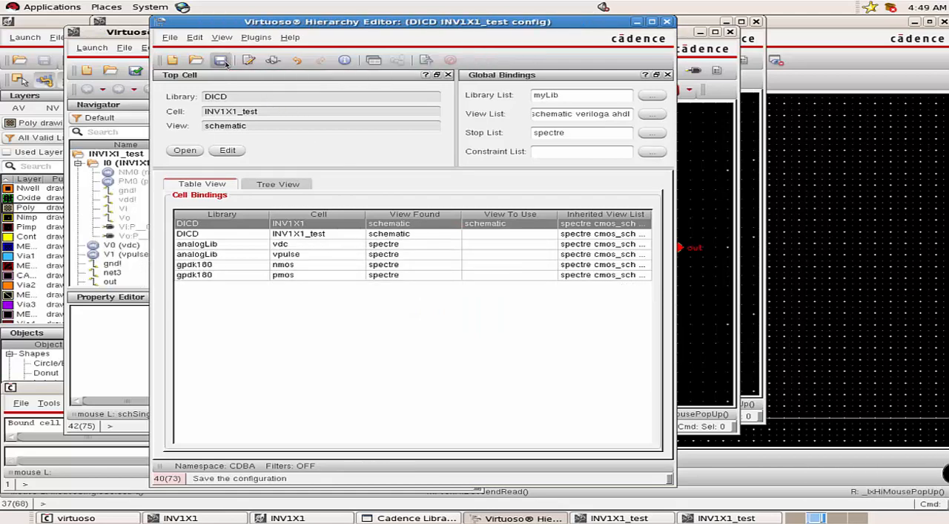
# Reopen the top-cell schematic from the config, check which view Descend Read offers for instance I0, and cancel.
pyautogui.click(186, 150)
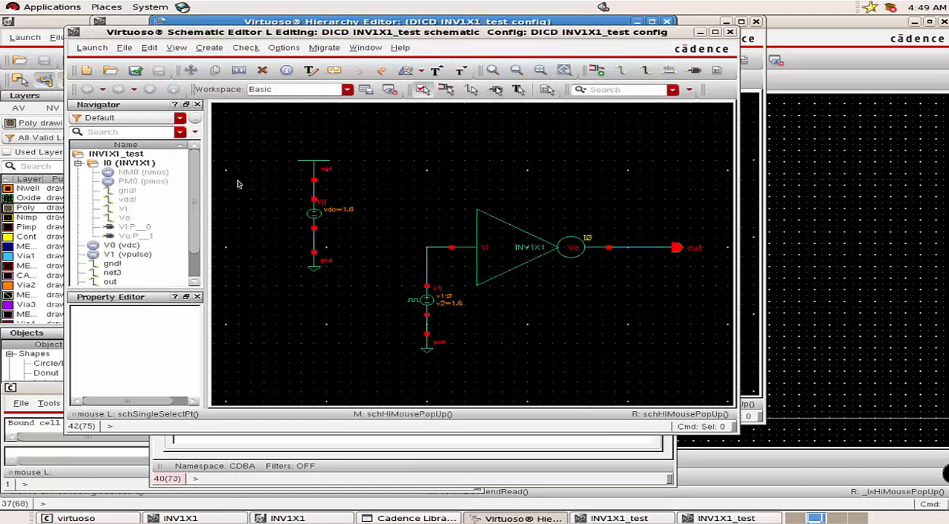
pyautogui.click(510, 245)
pyautogui.rightClick(510, 245)
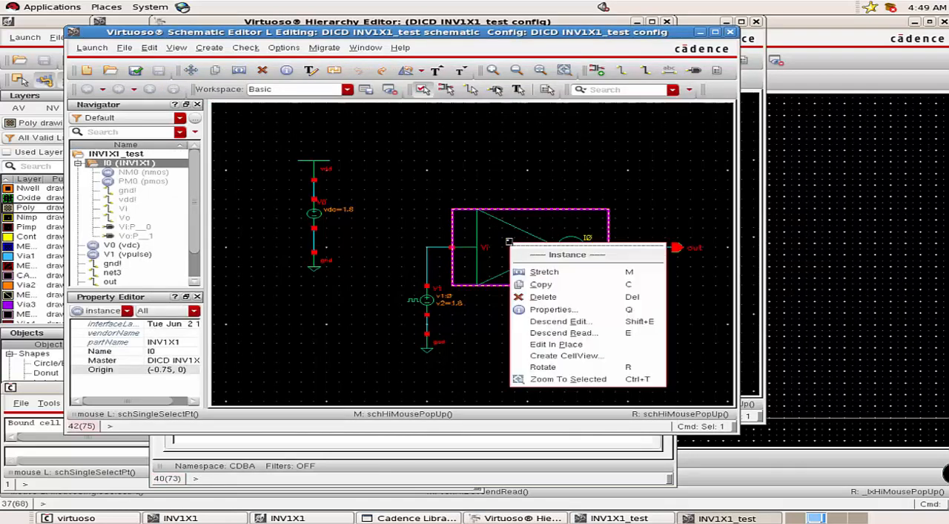
pyautogui.click(542, 333)
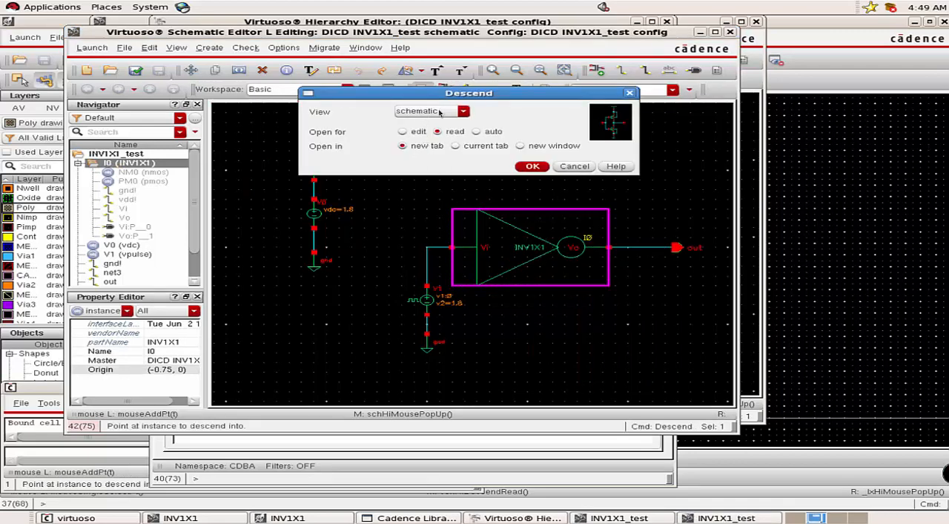
pyautogui.click(576, 167)
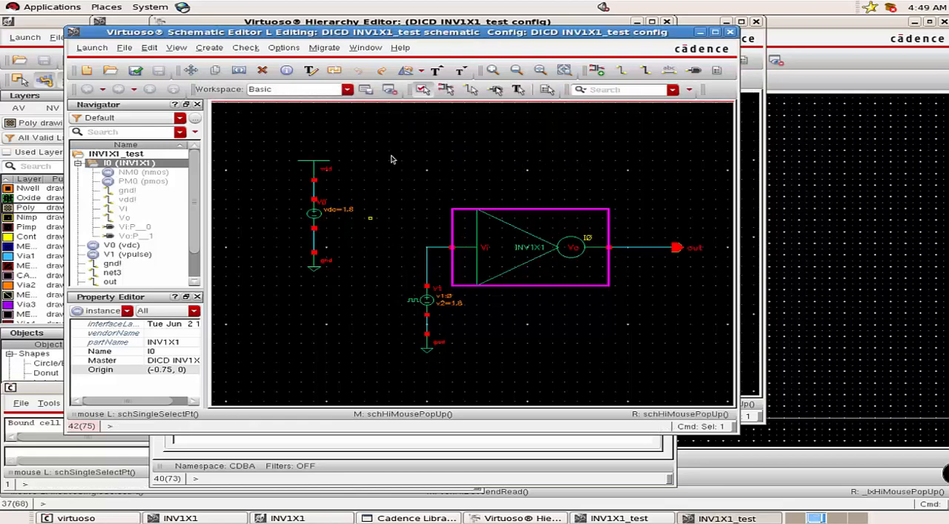